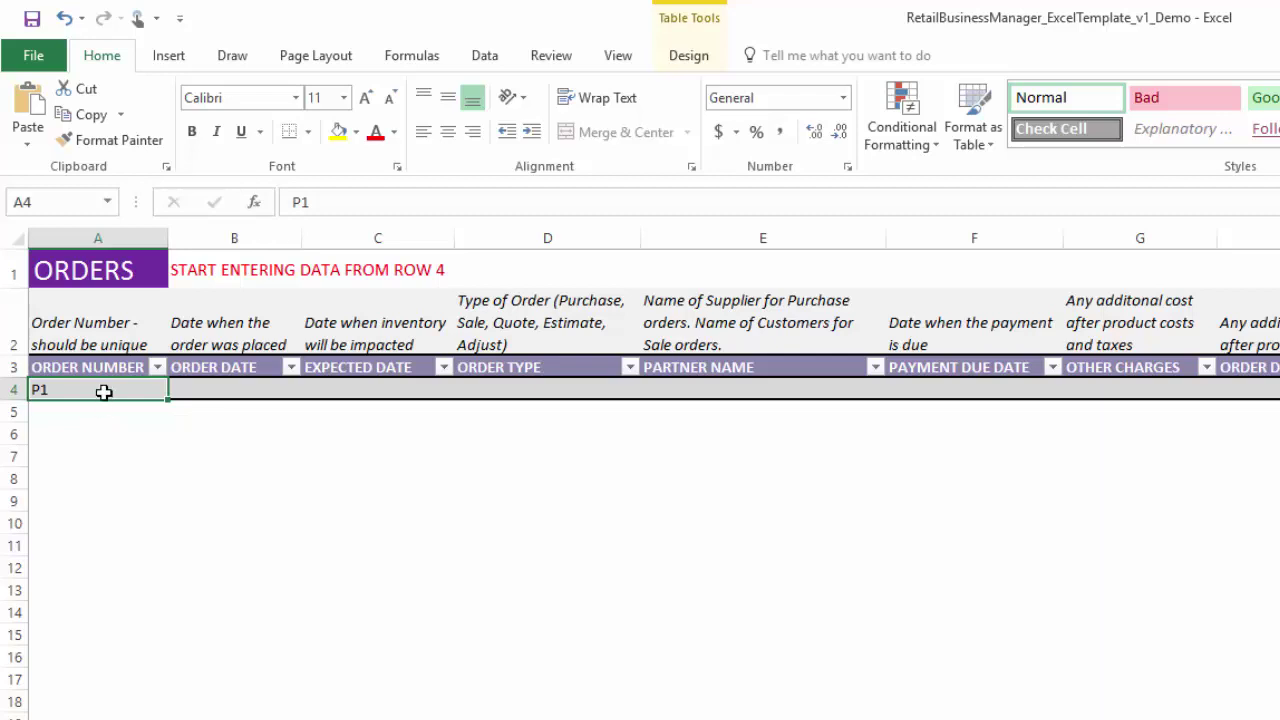
In the first order row, enter the order date 5/1/2016 and the expected date 5/5/2016
click(206, 390)
text(5/1)
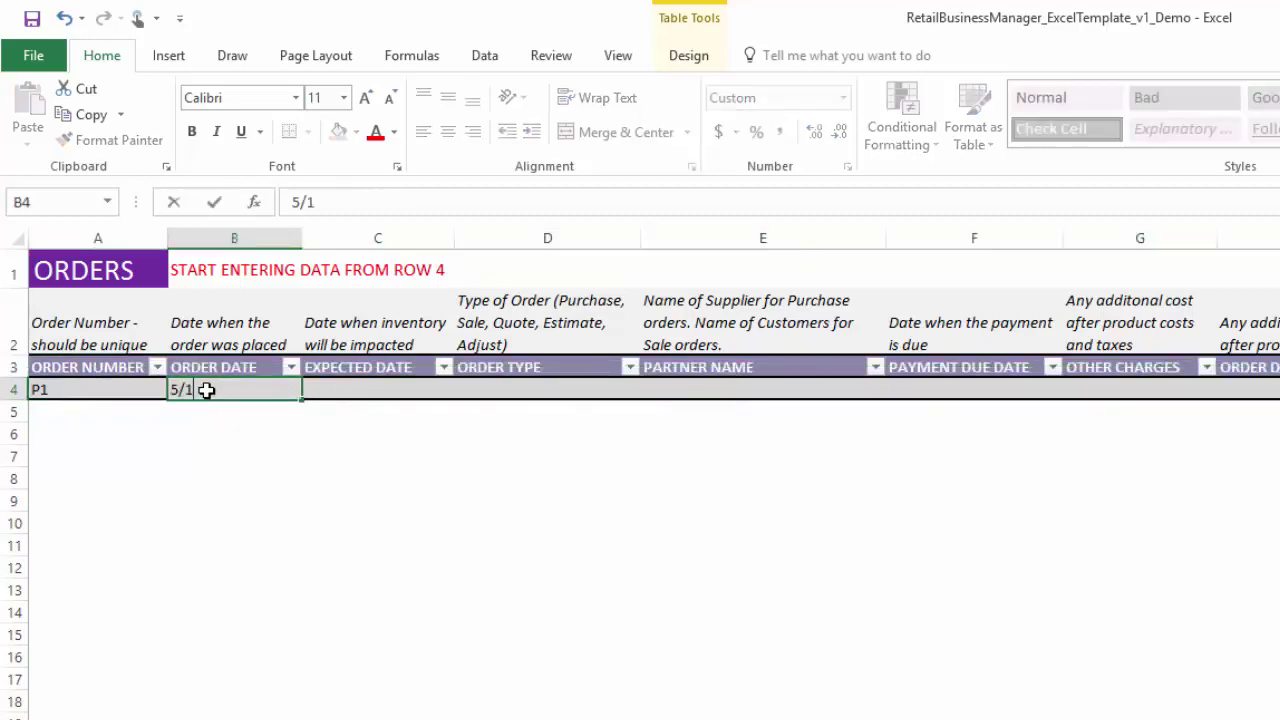
text(/2016)
key(Tab)
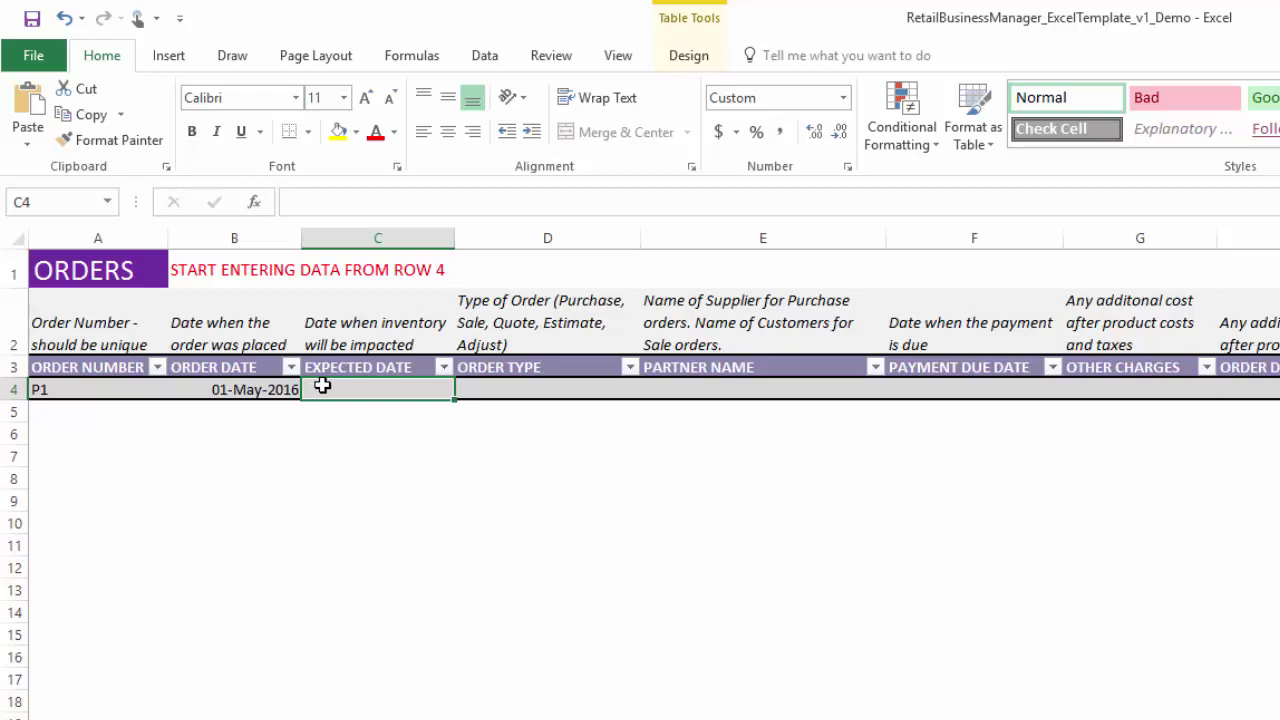
text(5/5/201)
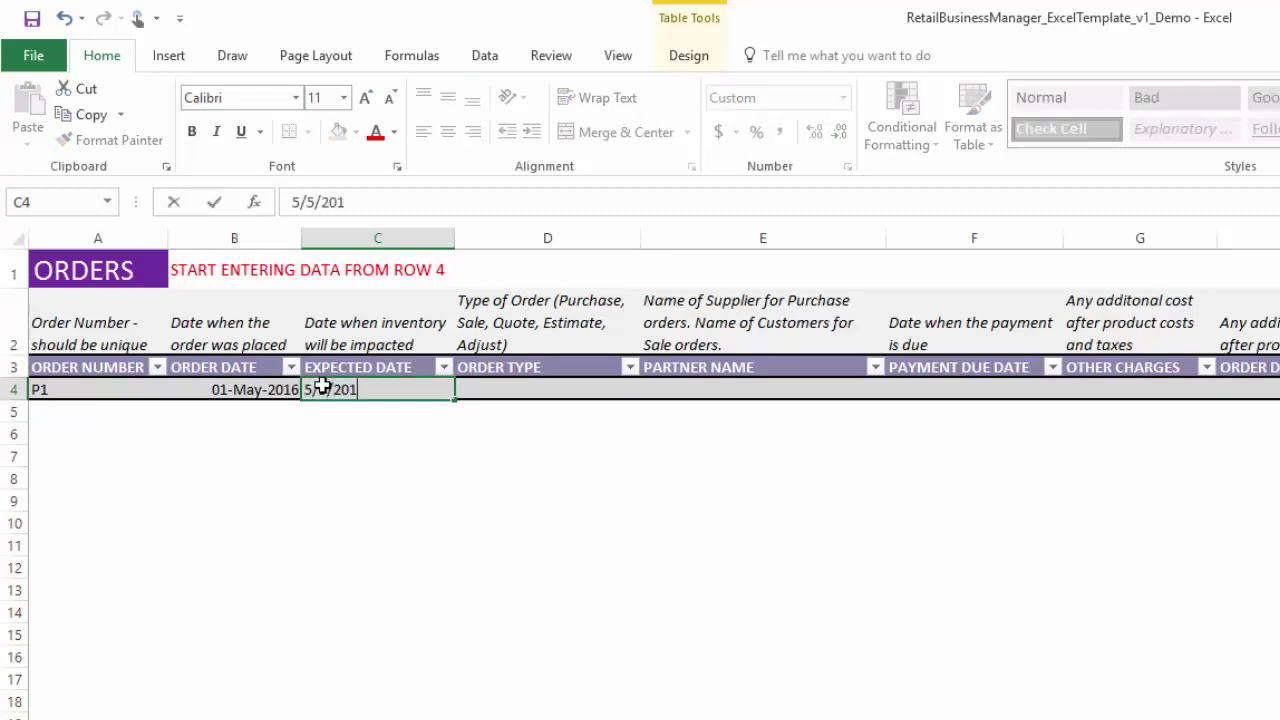
text(6)
key(Return)
click(383, 392)
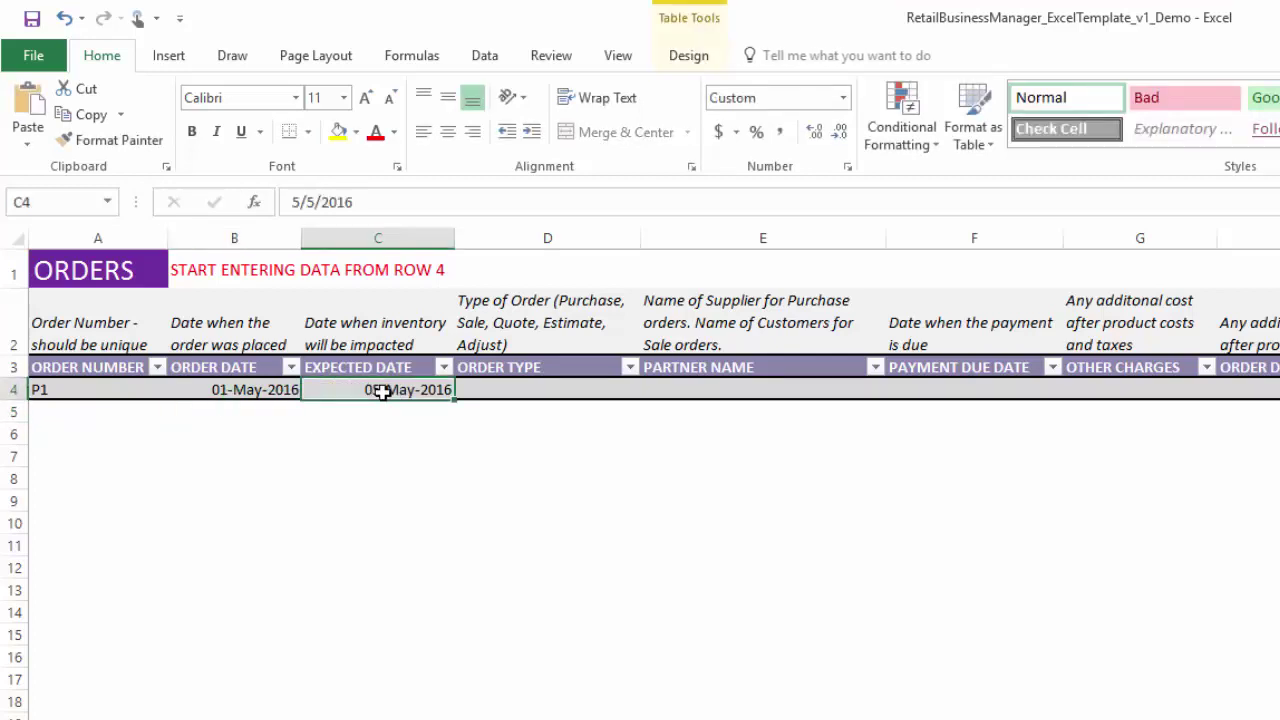
Set the first order's type to PURCHASE and its partner name to ABC Company
click(527, 391)
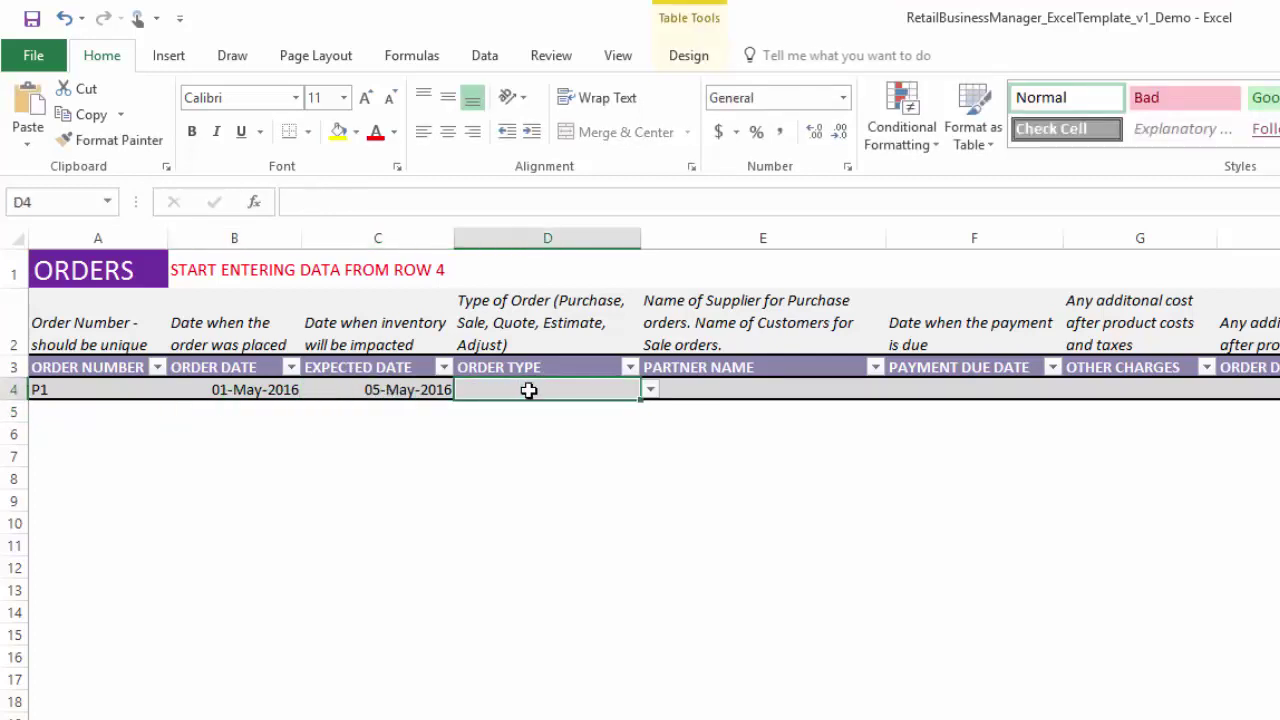
click(648, 391)
click(647, 412)
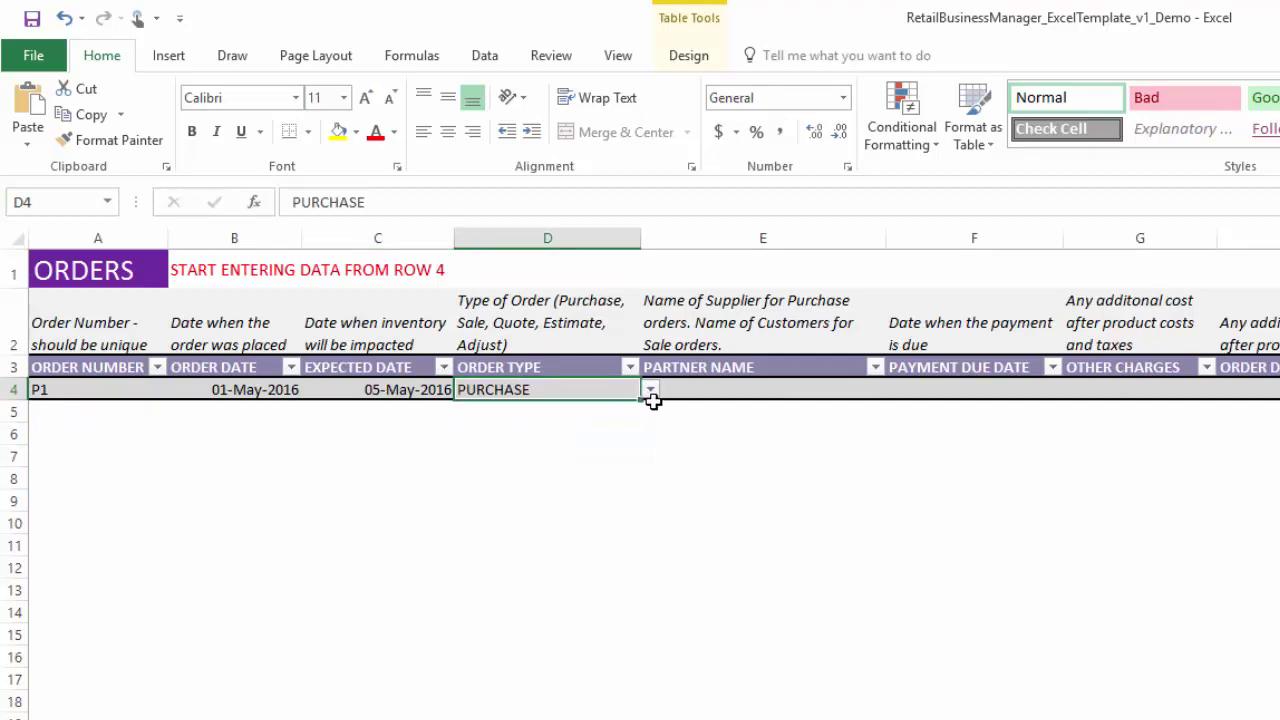
click(745, 391)
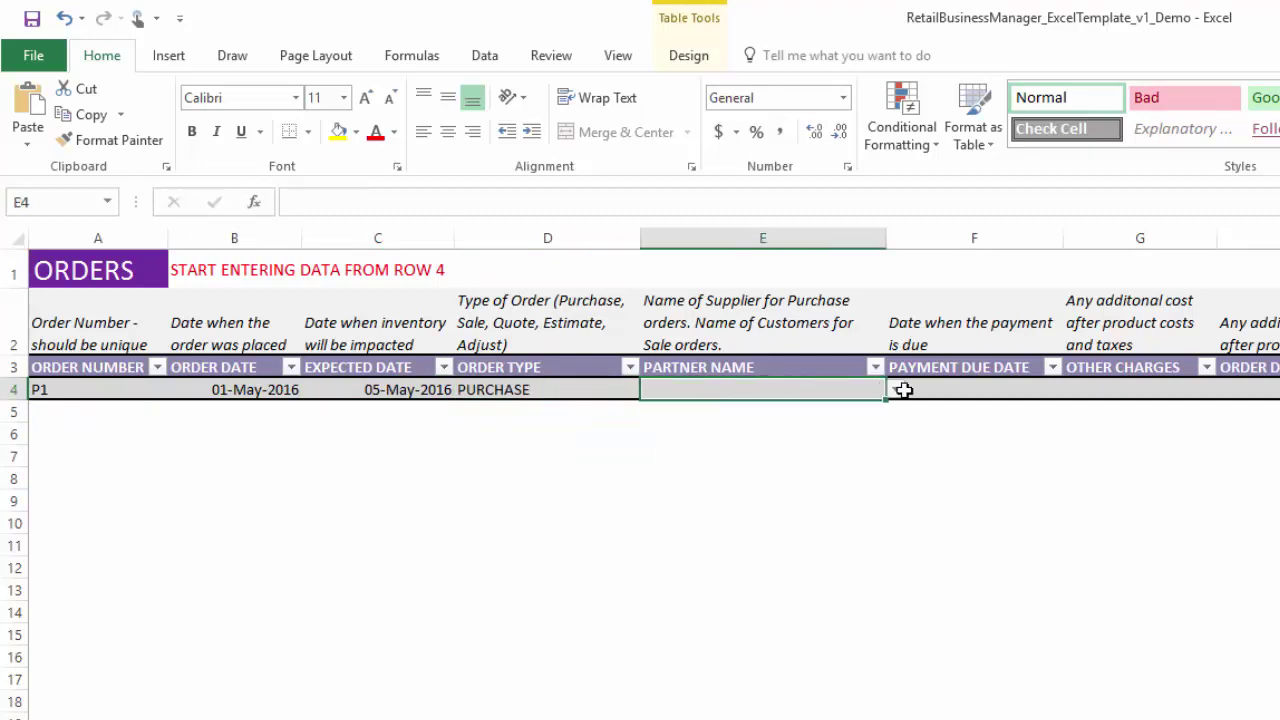
click(895, 391)
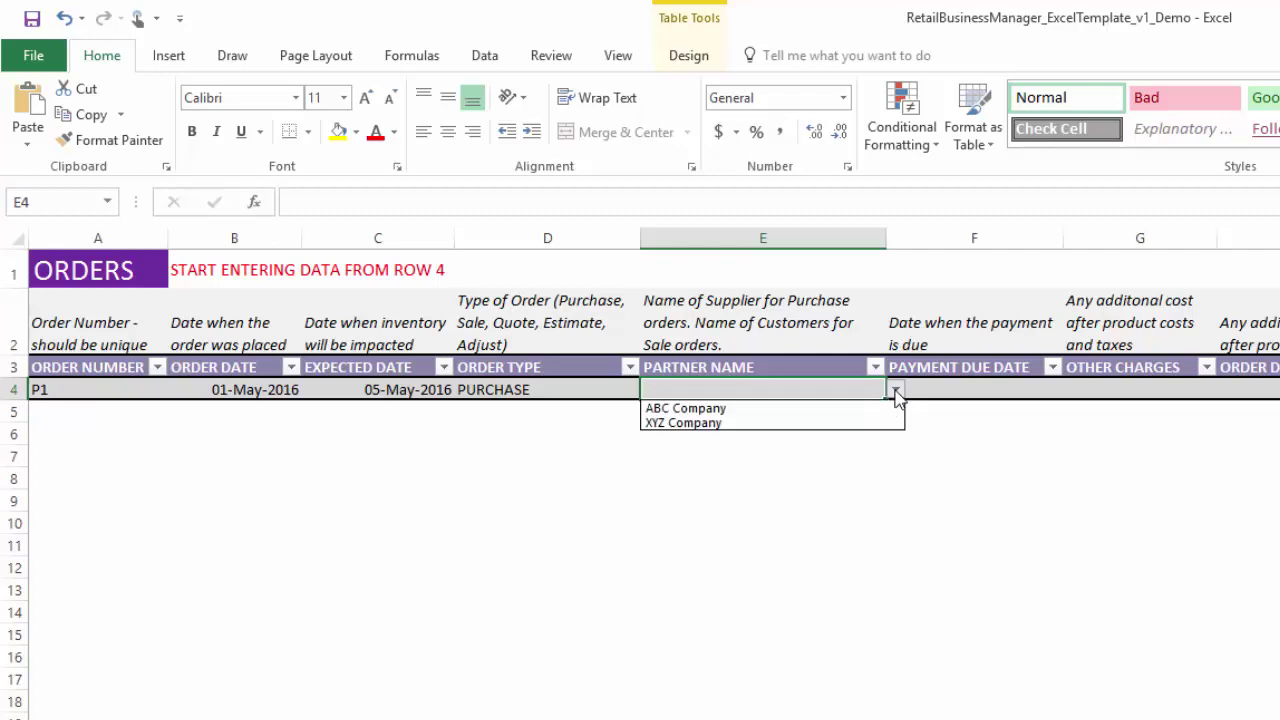
click(871, 412)
Enter 5/15/2016 as the payment due date of the purchase order
click(957, 389)
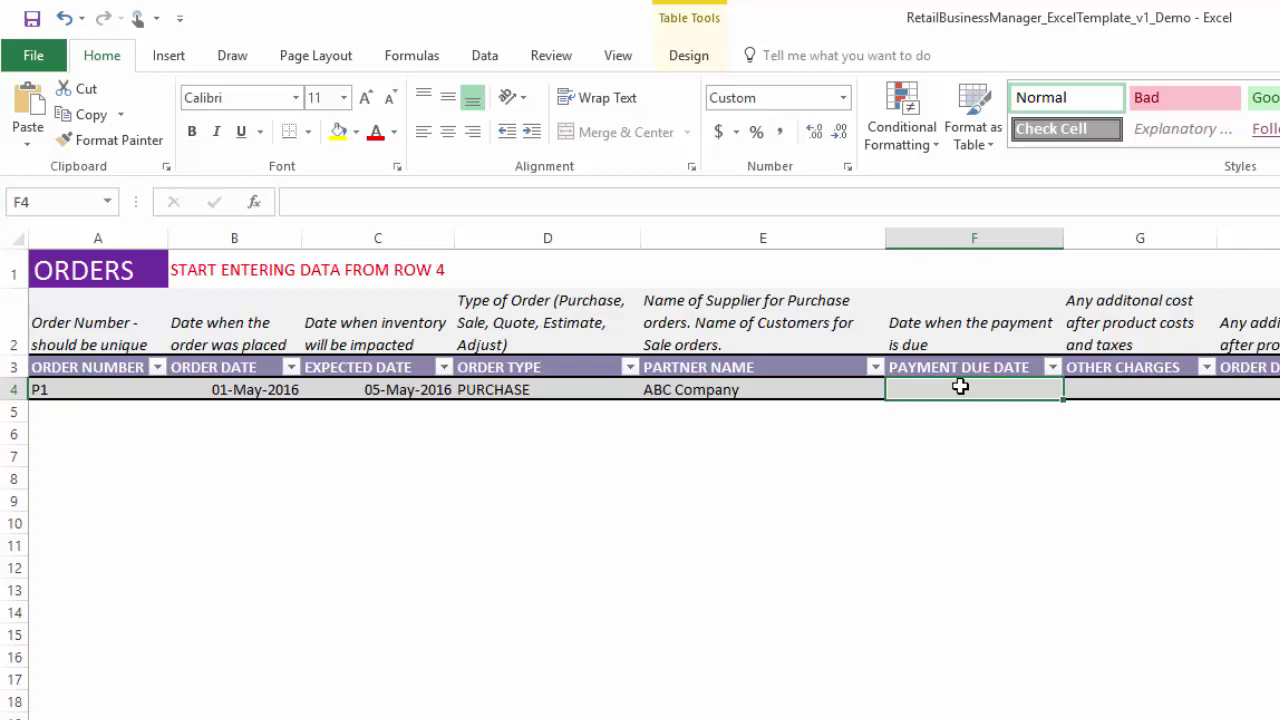
text(5/15/20)
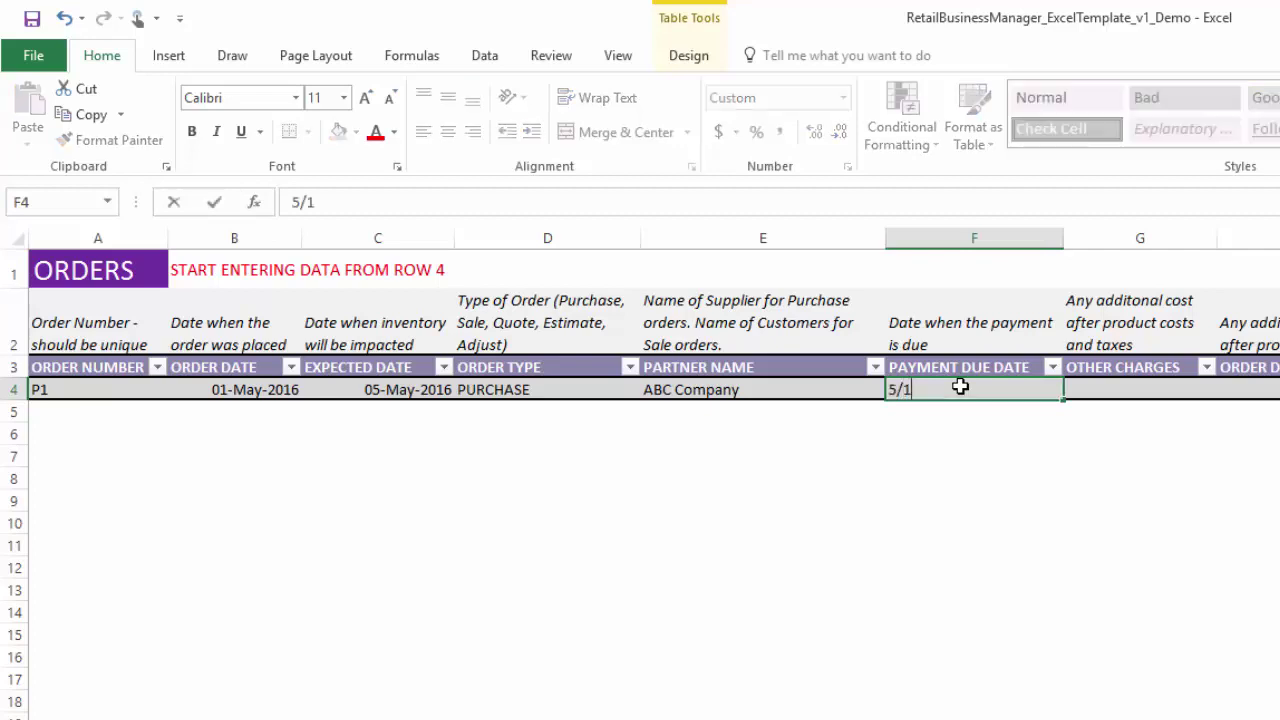
text(16)
key(Tab)
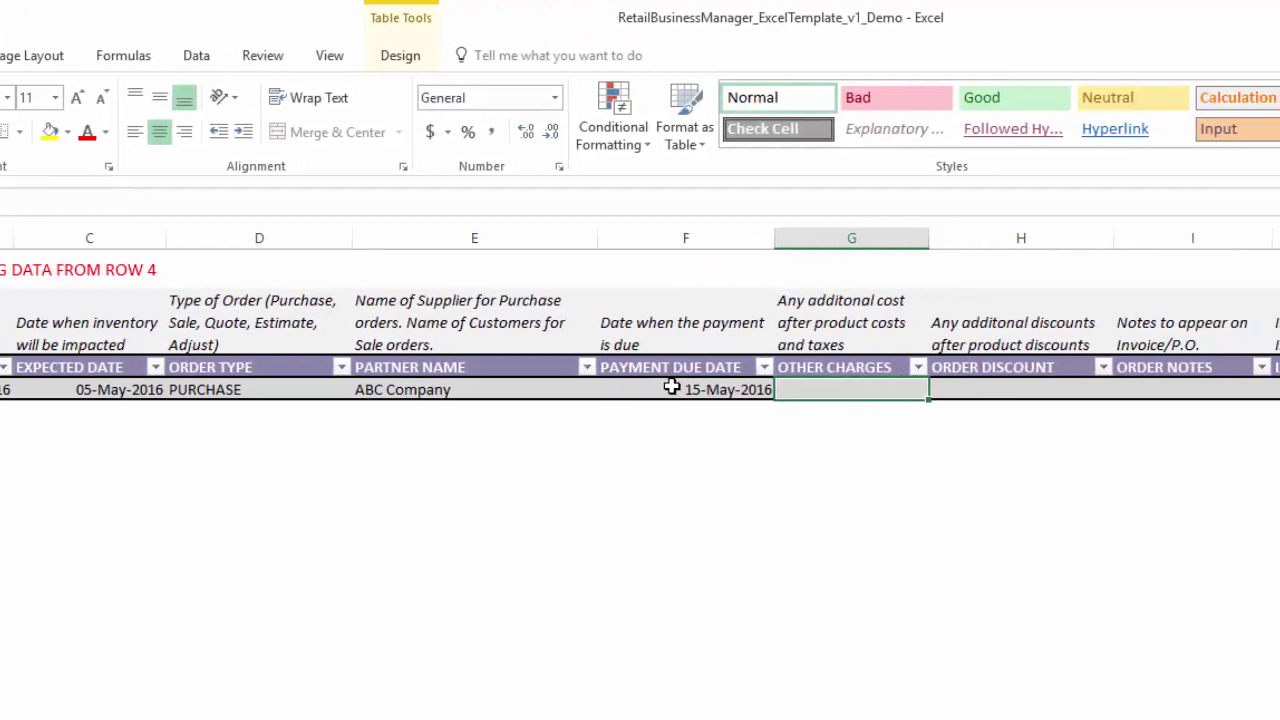
Enter 50 for the purchase order's other charges and 10 for its order discount
text(50)
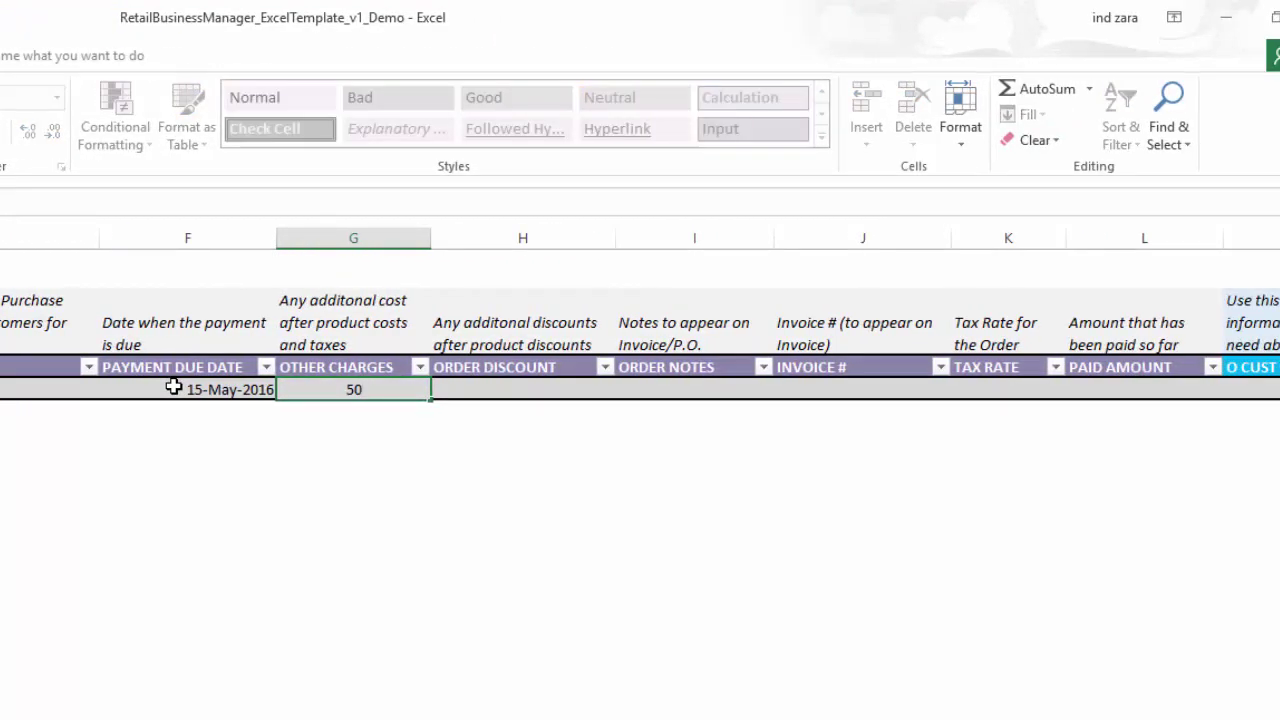
key(Tab)
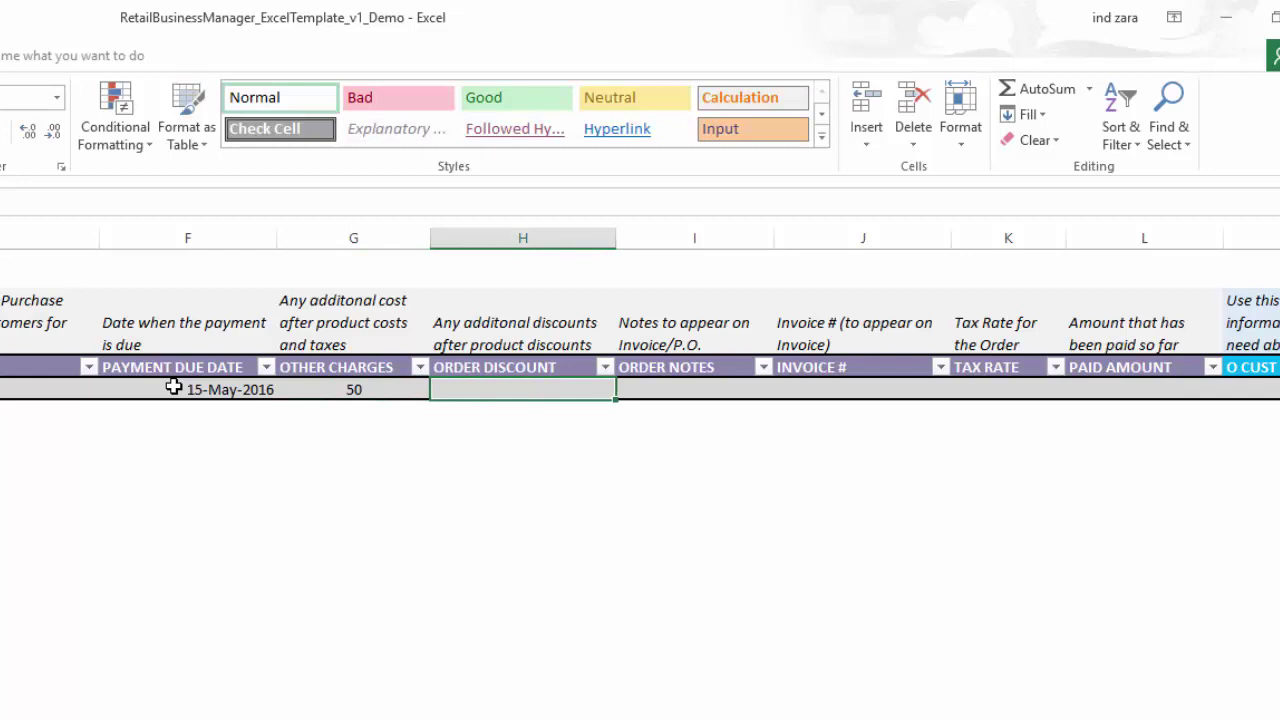
text(10)
key(Tab)
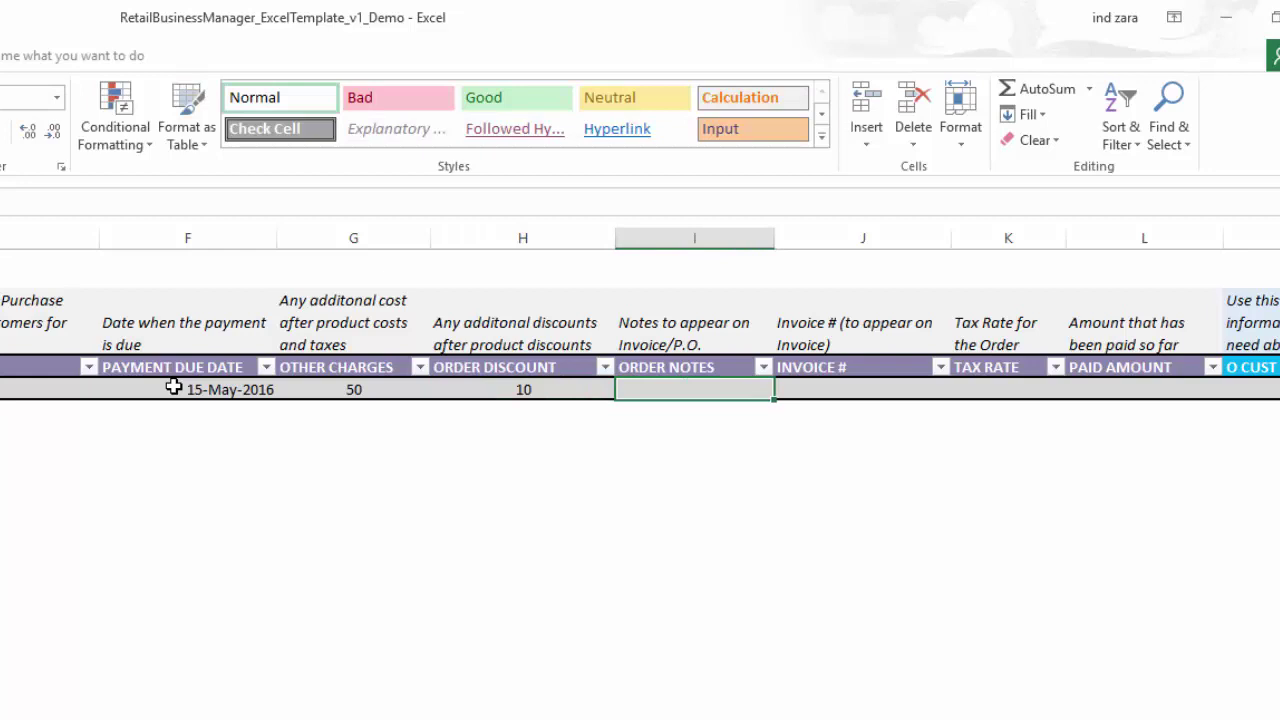
Add the order note "Please ship quickly." to the purchase order
text(Please sh)
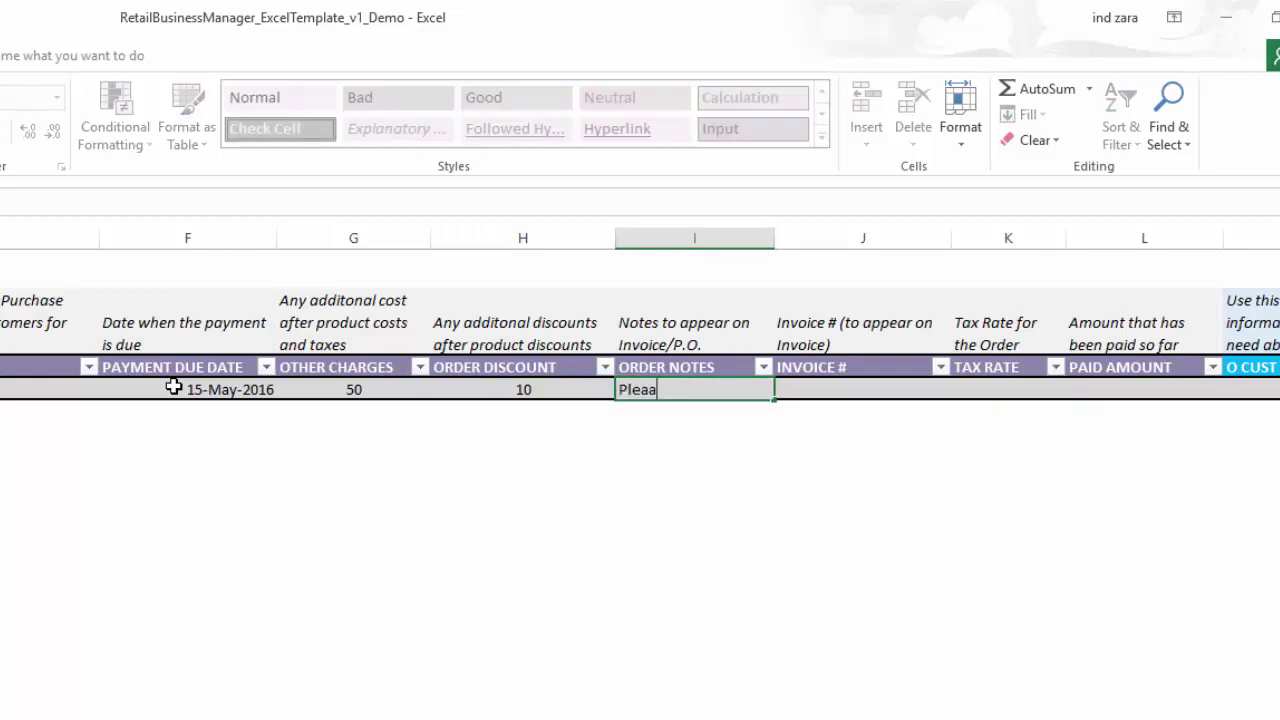
text(ip quickly.)
key(Tab)
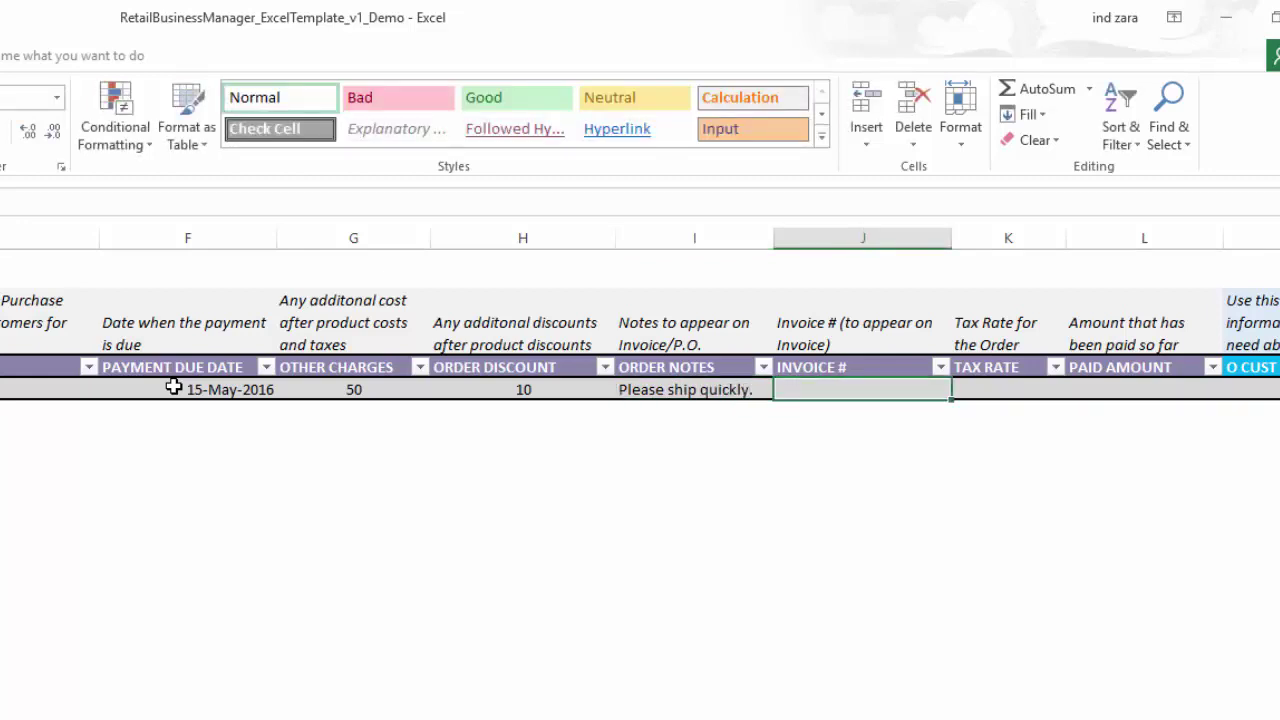
Leave the invoice number blank and enter a tax rate of 10% and a paid amount of 0
key(Tab)
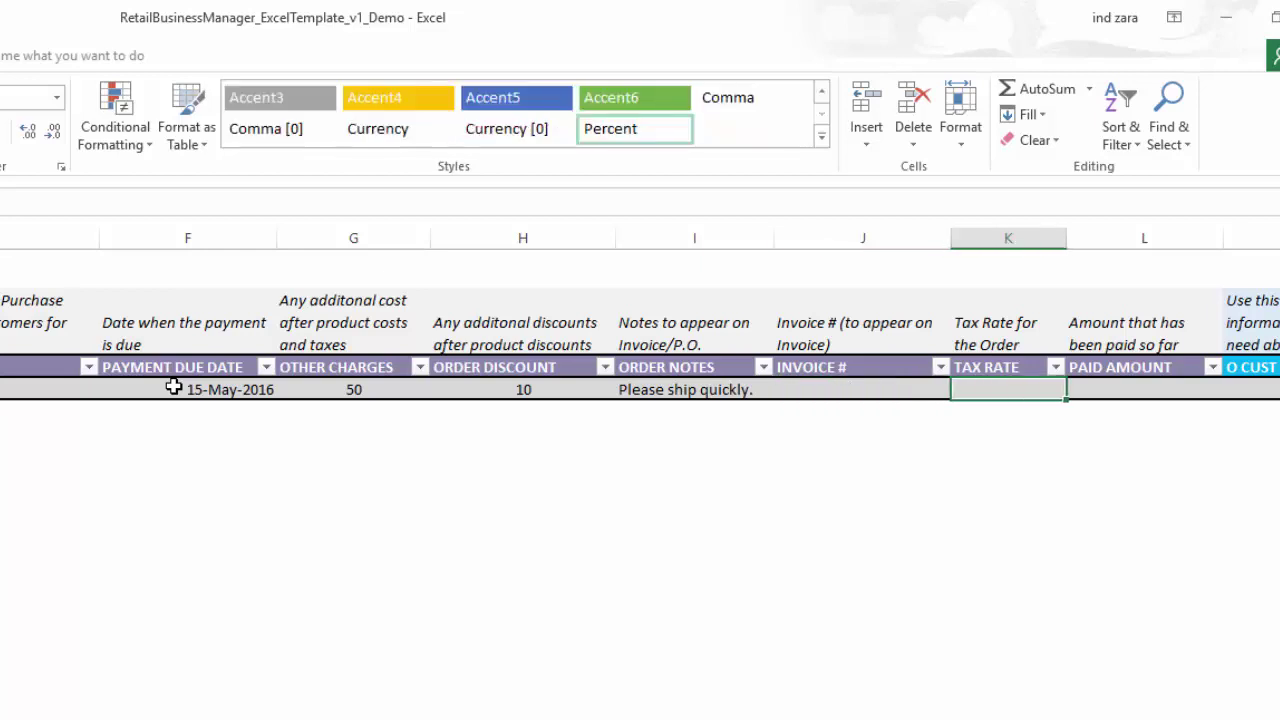
text(10)
key(Tab)
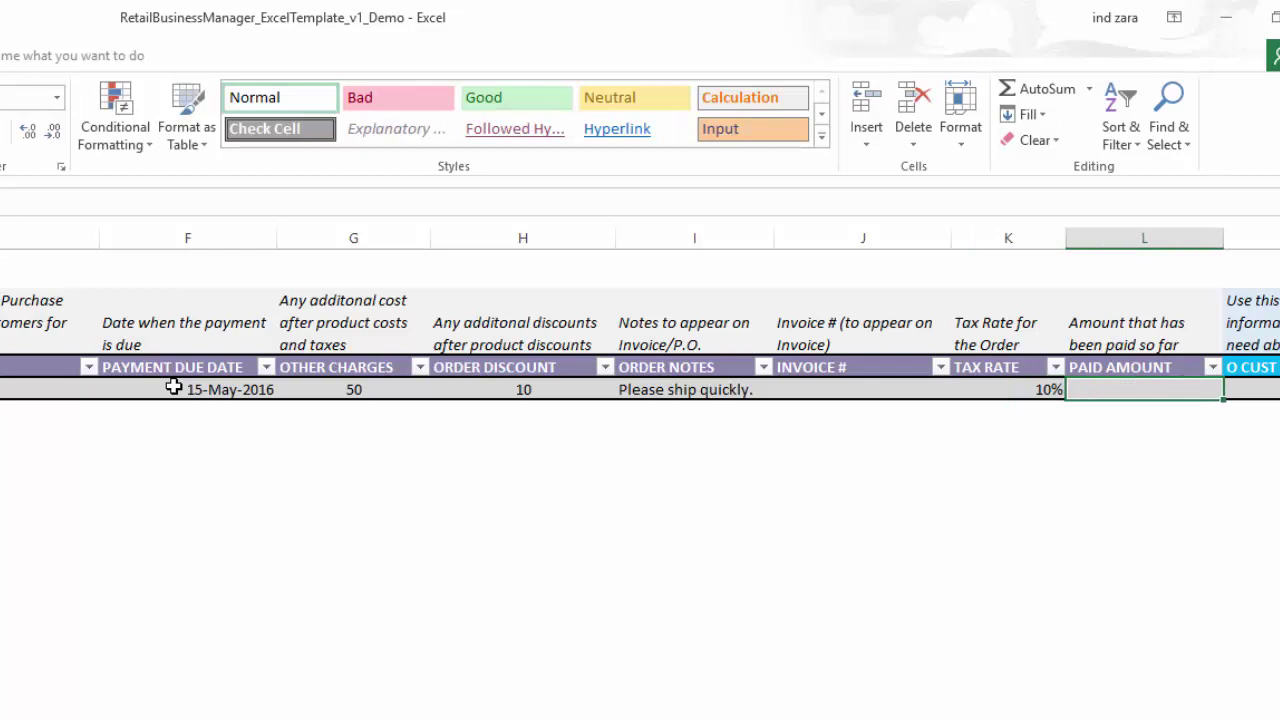
text(0)
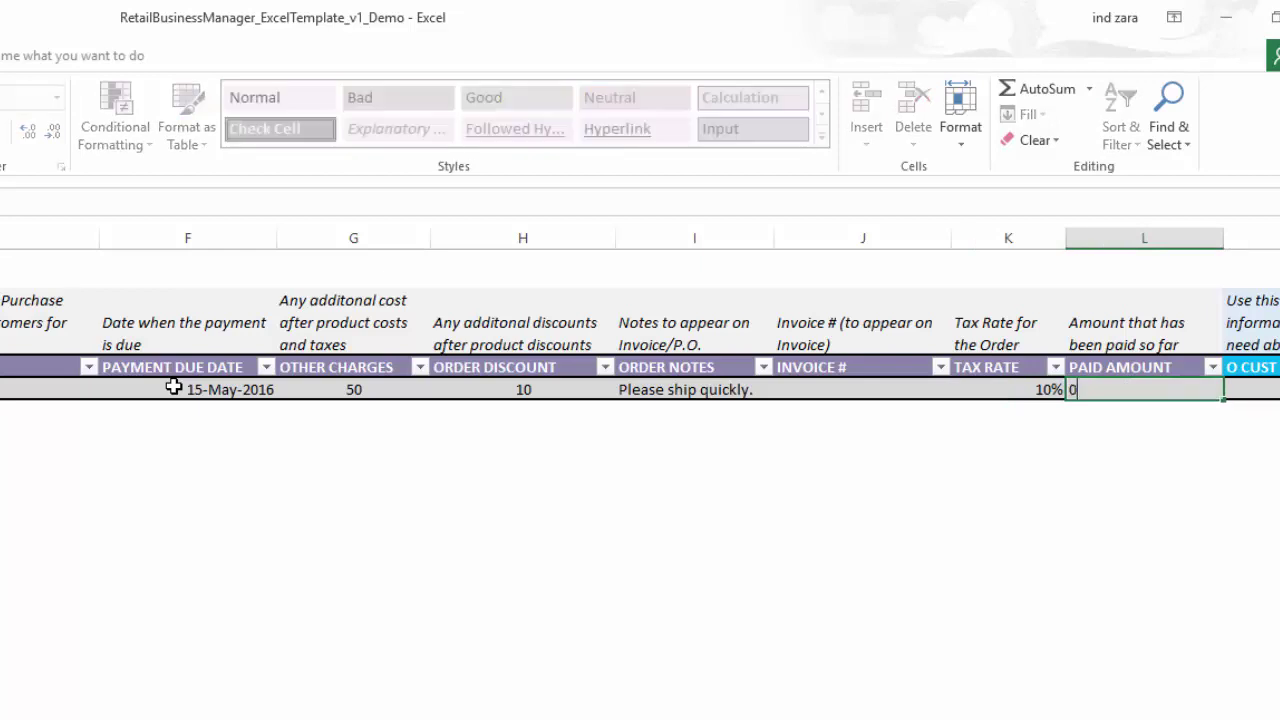
key(shift+Tab)
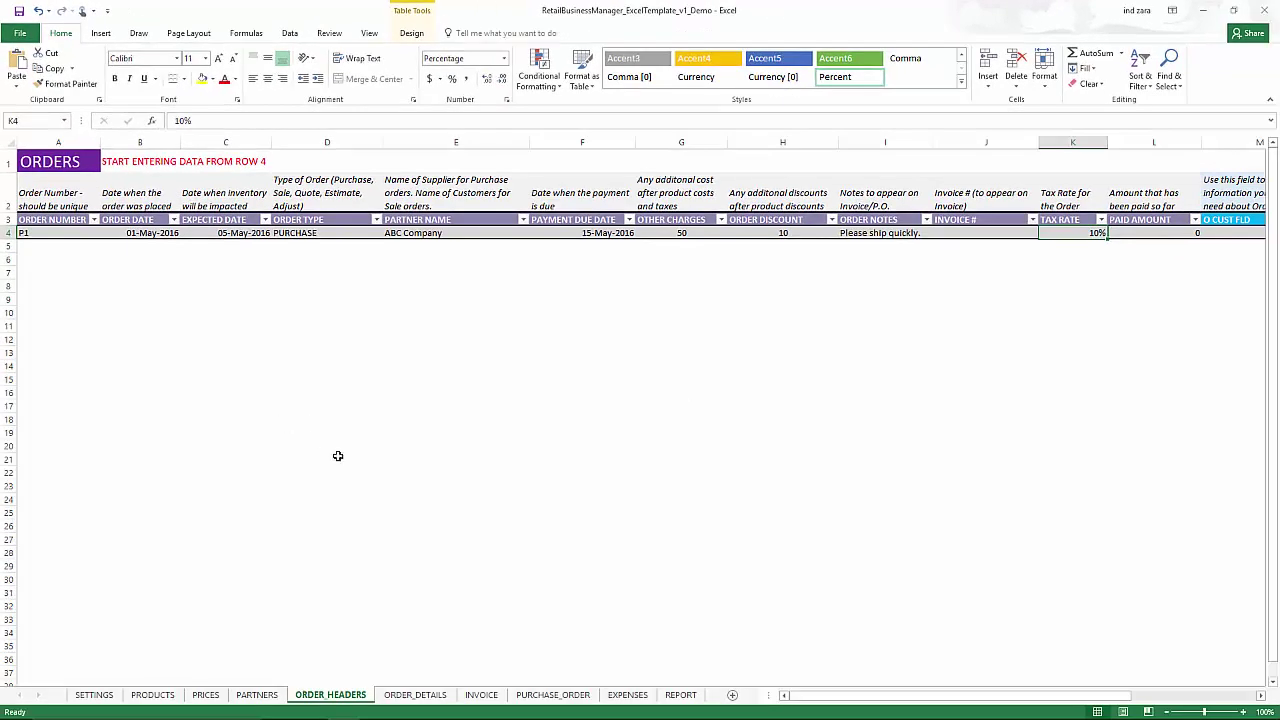
On the ORDER_DETAILS sheet, fill row 4 with the purchase order's number, product ID BR and quantity 15
click(412, 697)
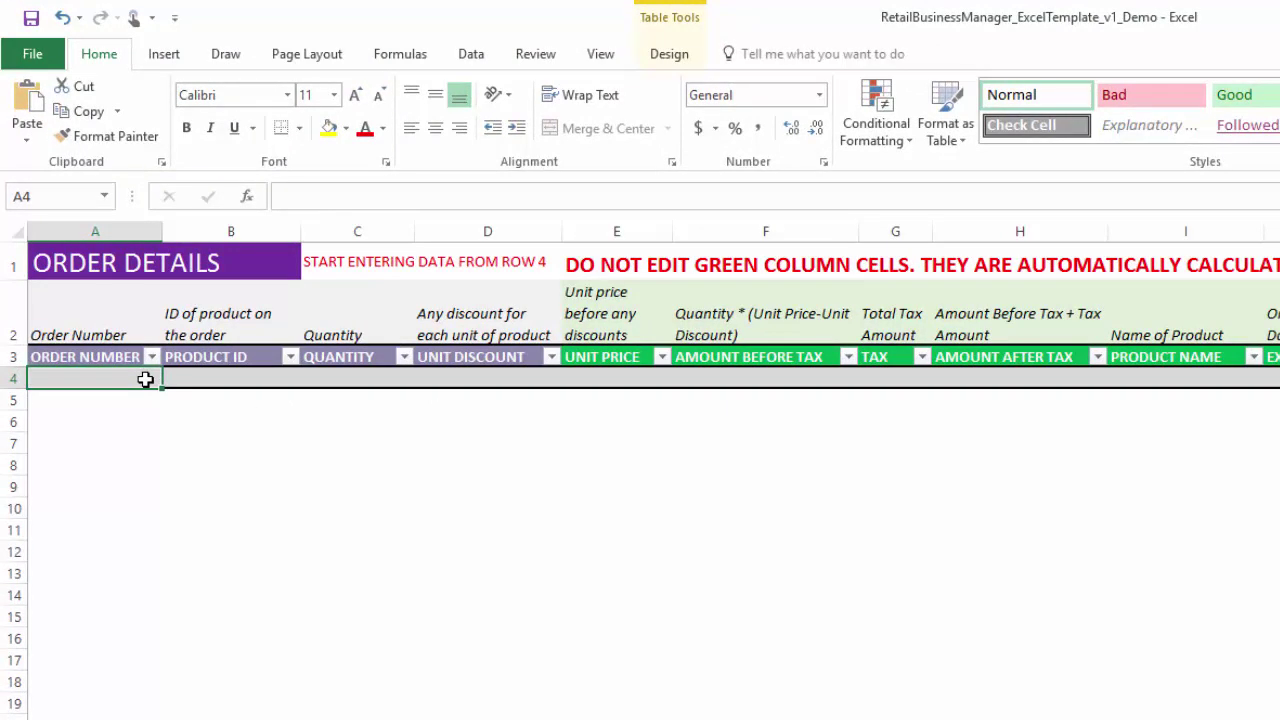
text(P1)
key(Tab)
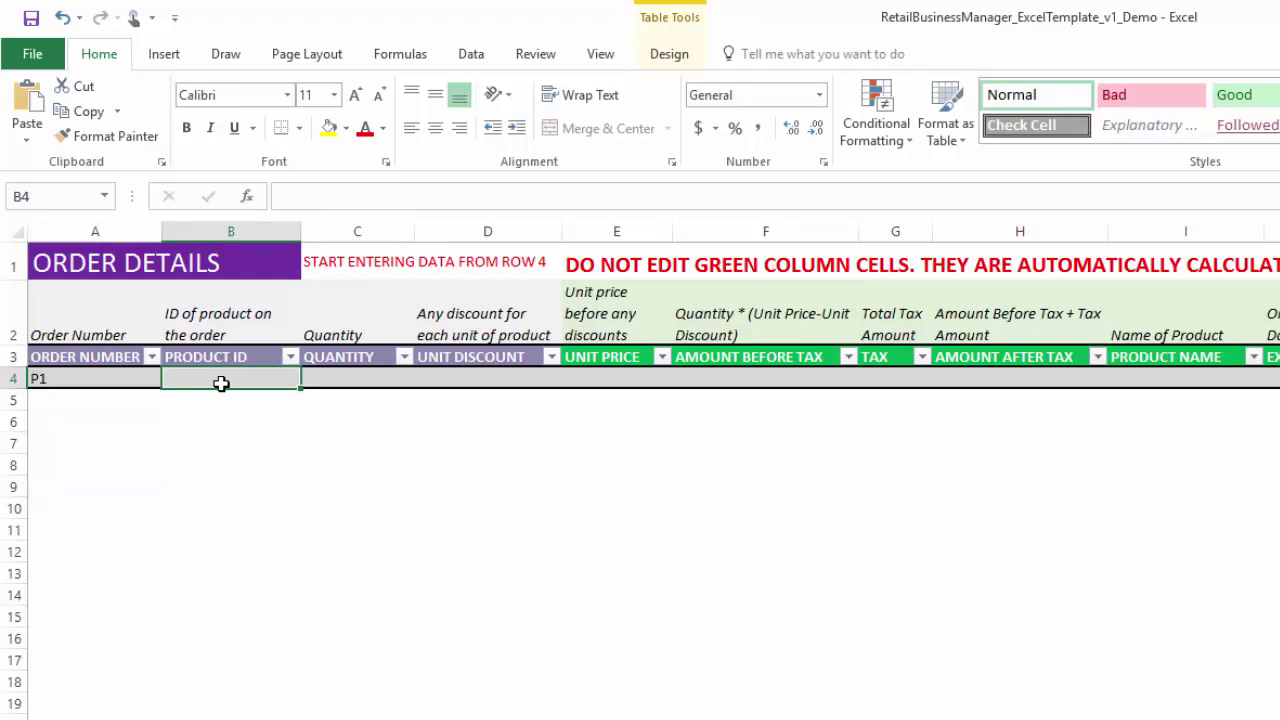
text(BR)
key(Tab)
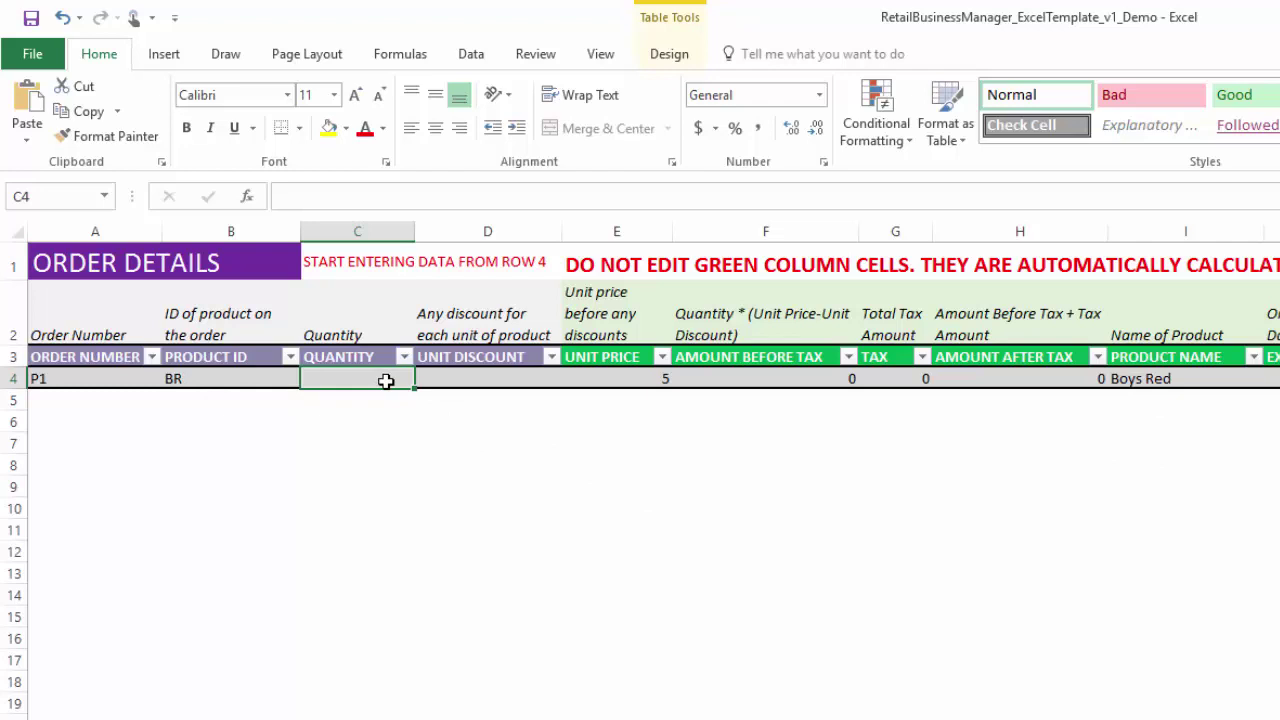
text(15)
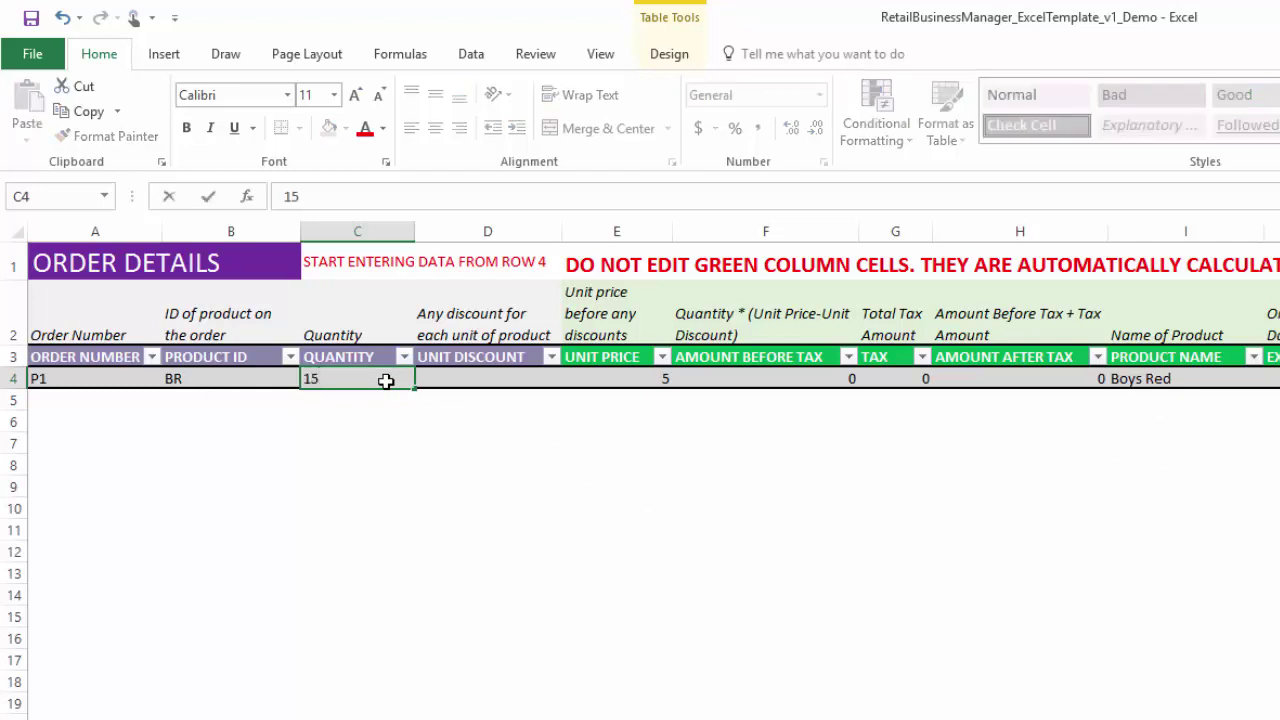
key(Tab)
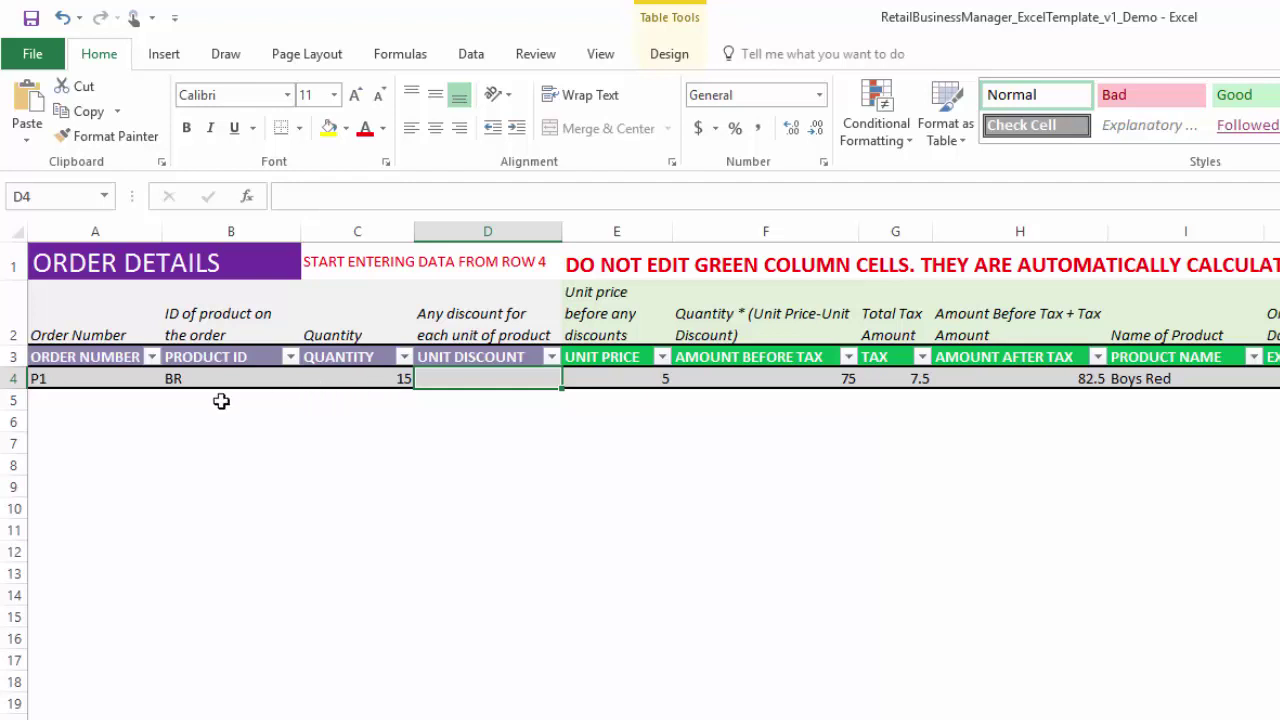
Add a second line in row 5 for the same order number with product ID GR, quantity 25 and unit discount 1
click(51, 404)
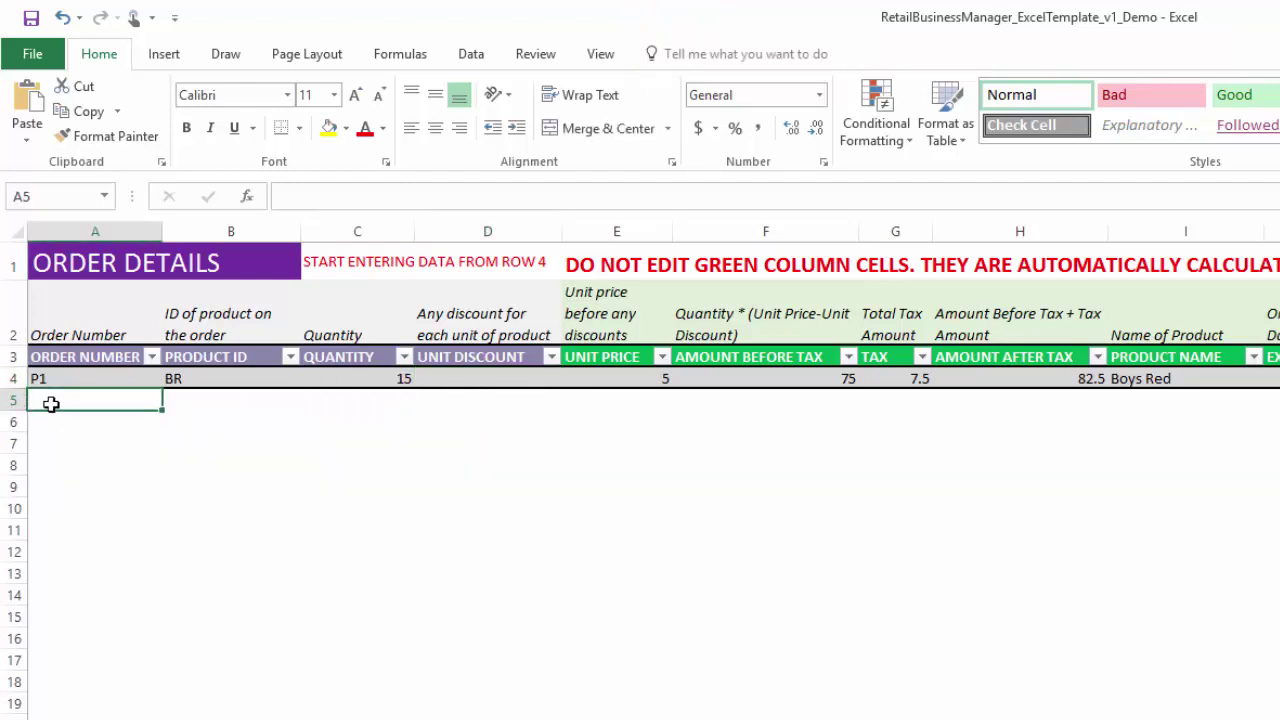
text(P1)
key(Tab)
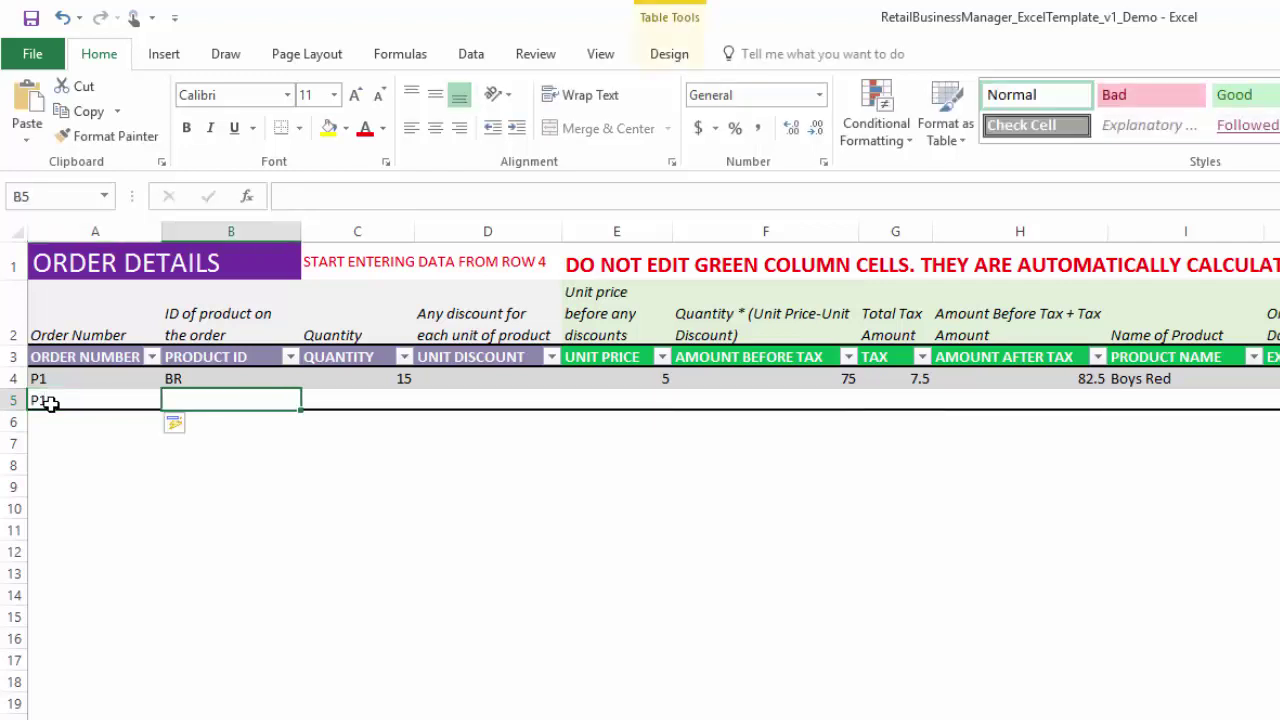
text(GR)
key(Tab)
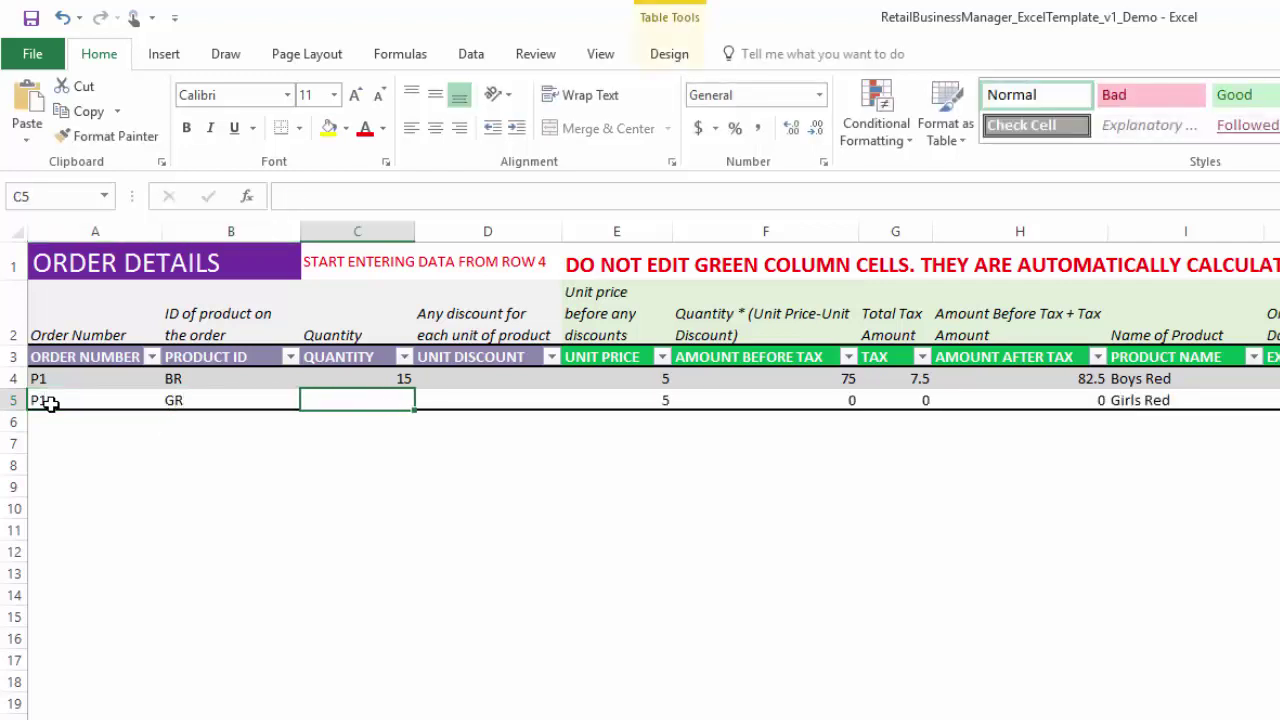
text(25)
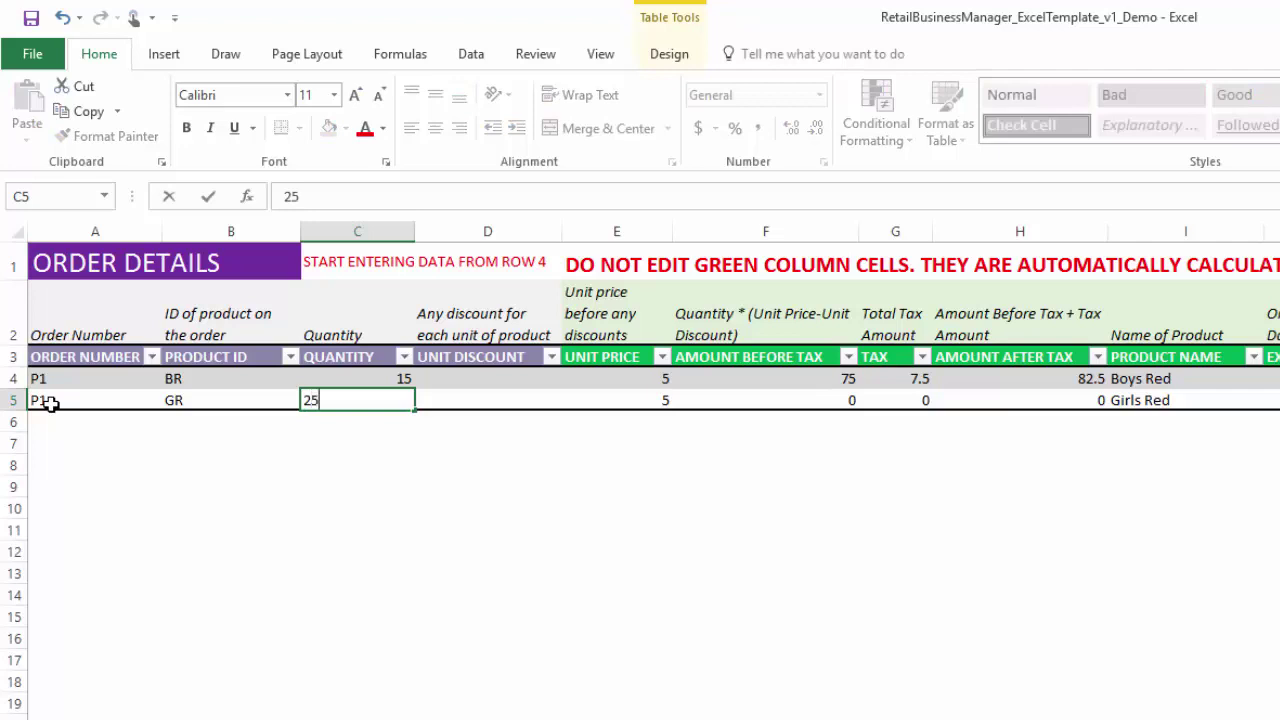
key(Tab)
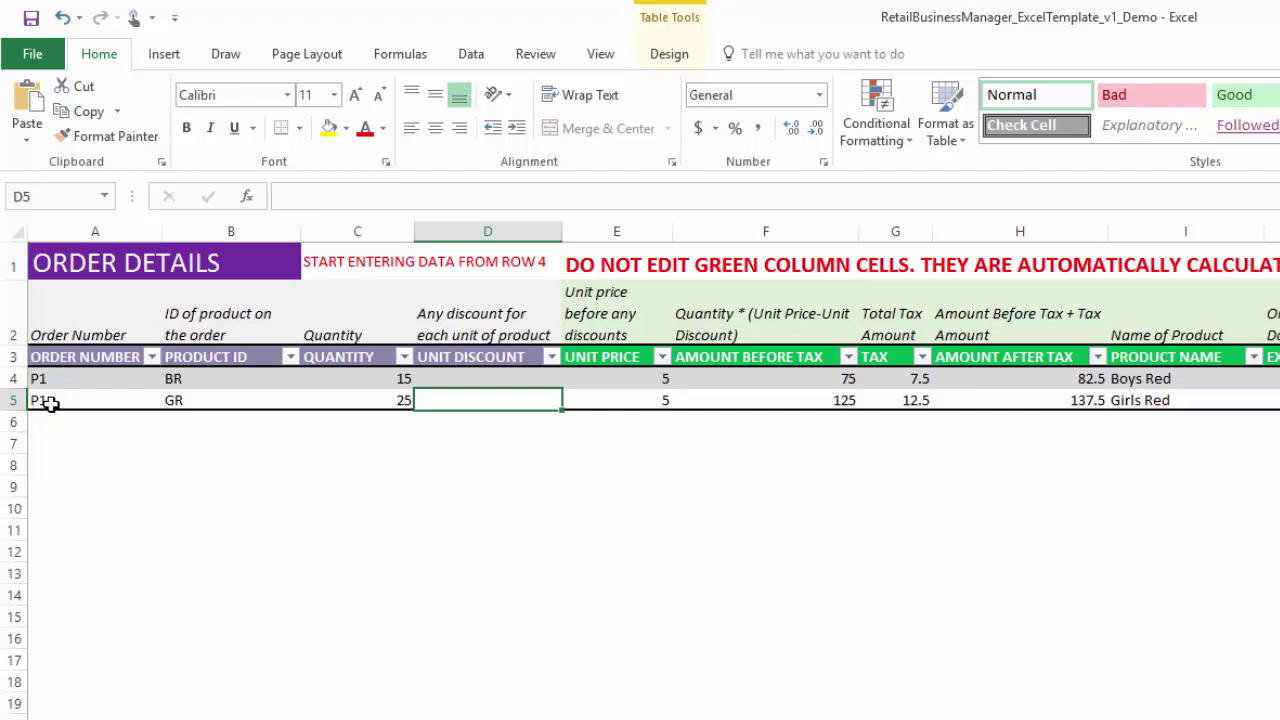
text(1)
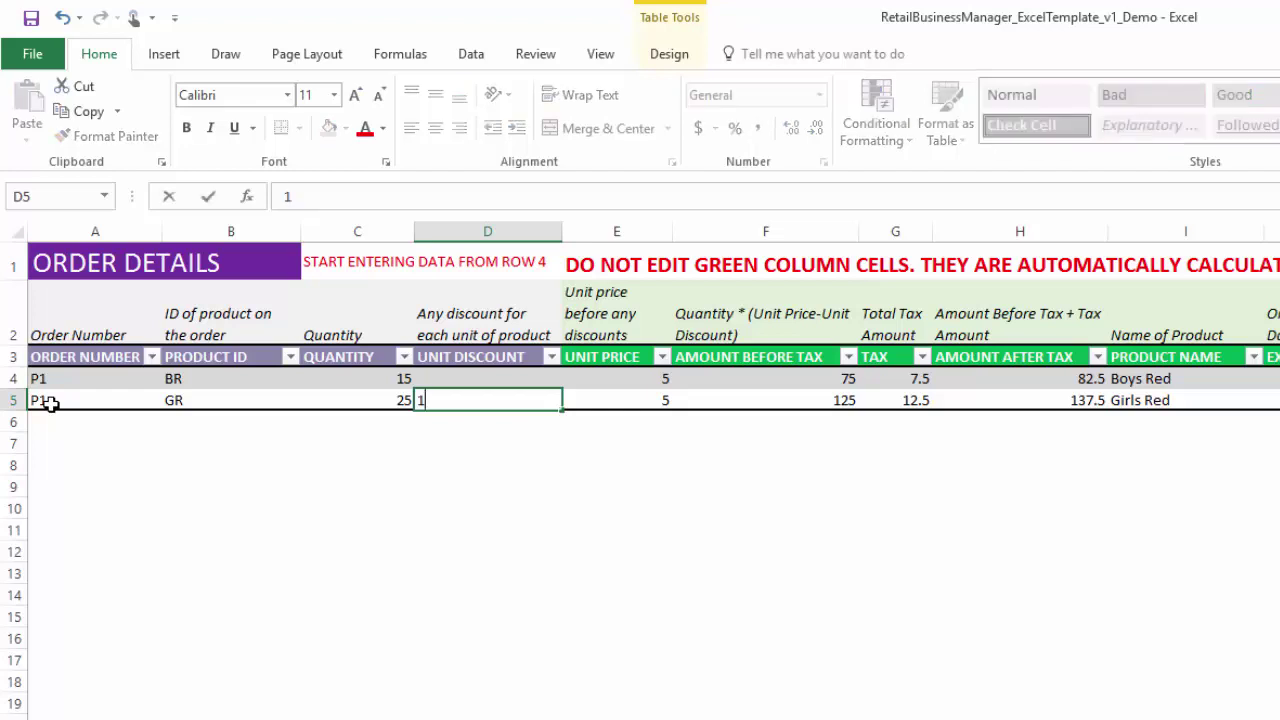
key(Tab)
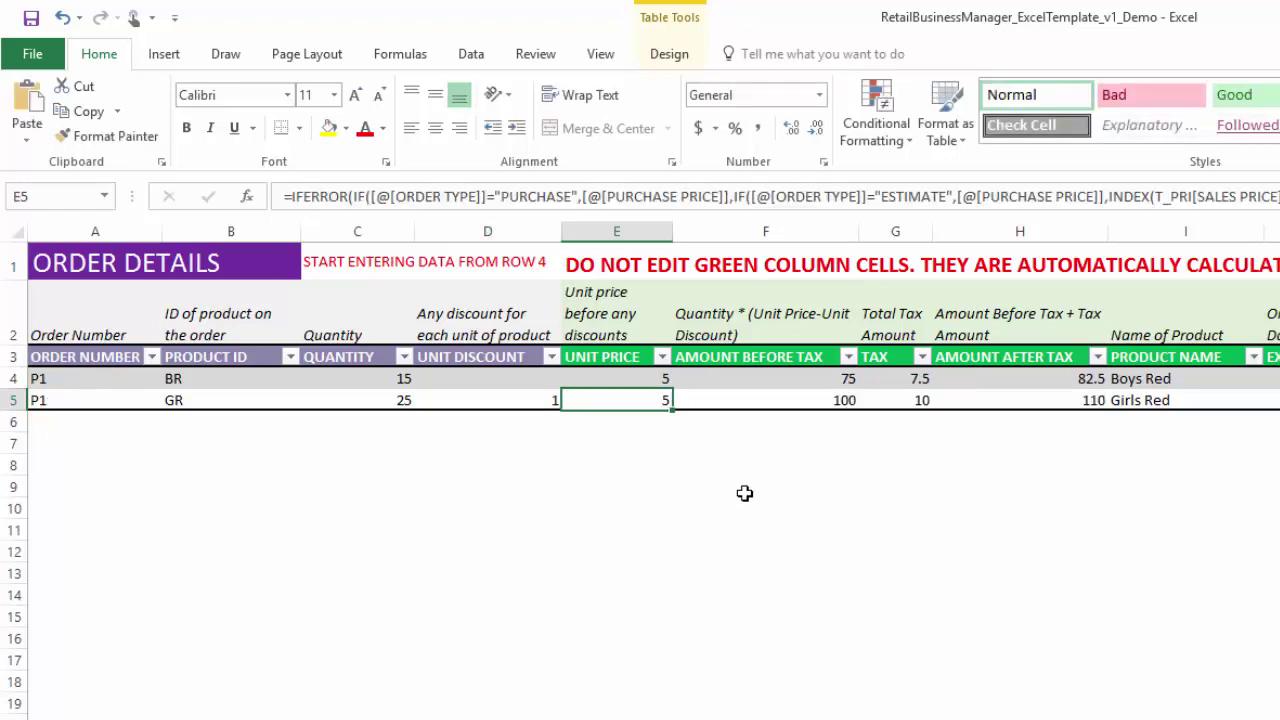
click(740, 488)
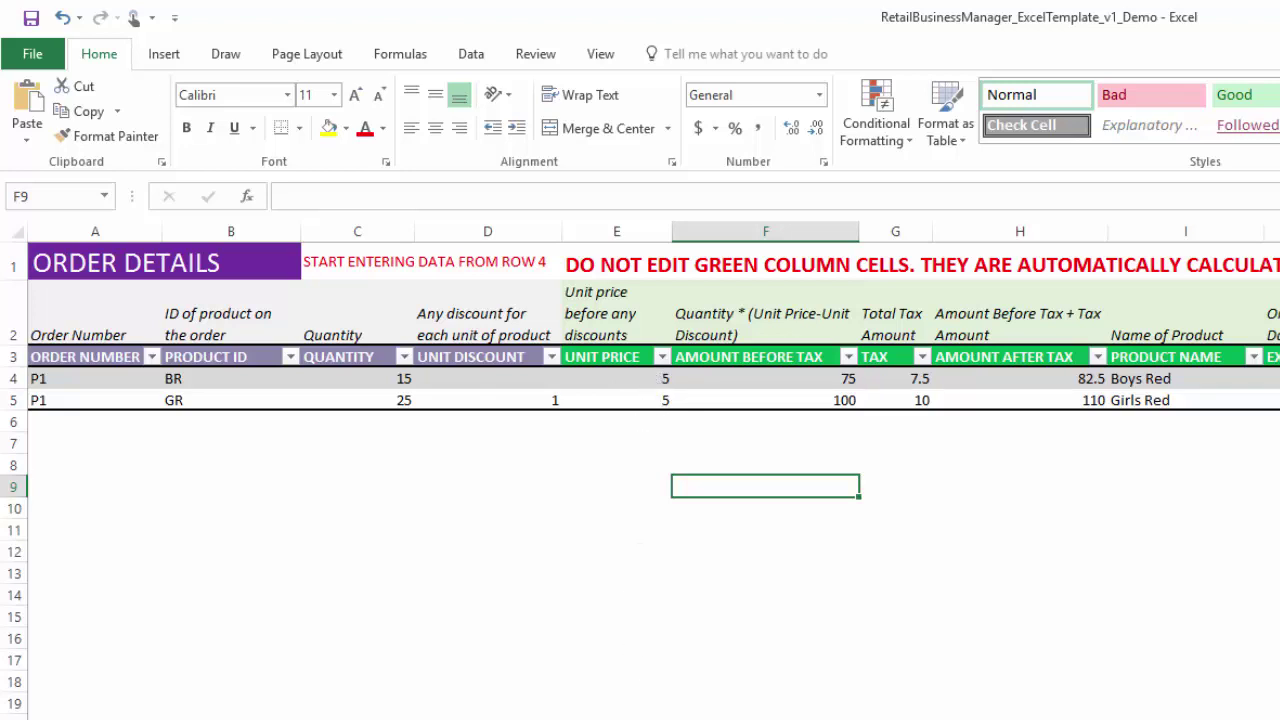
Review the product prices and their effective dates on the PRICES sheet, and return to the ORDER_DETAILS sheet
click(520, 716)
click(126, 414)
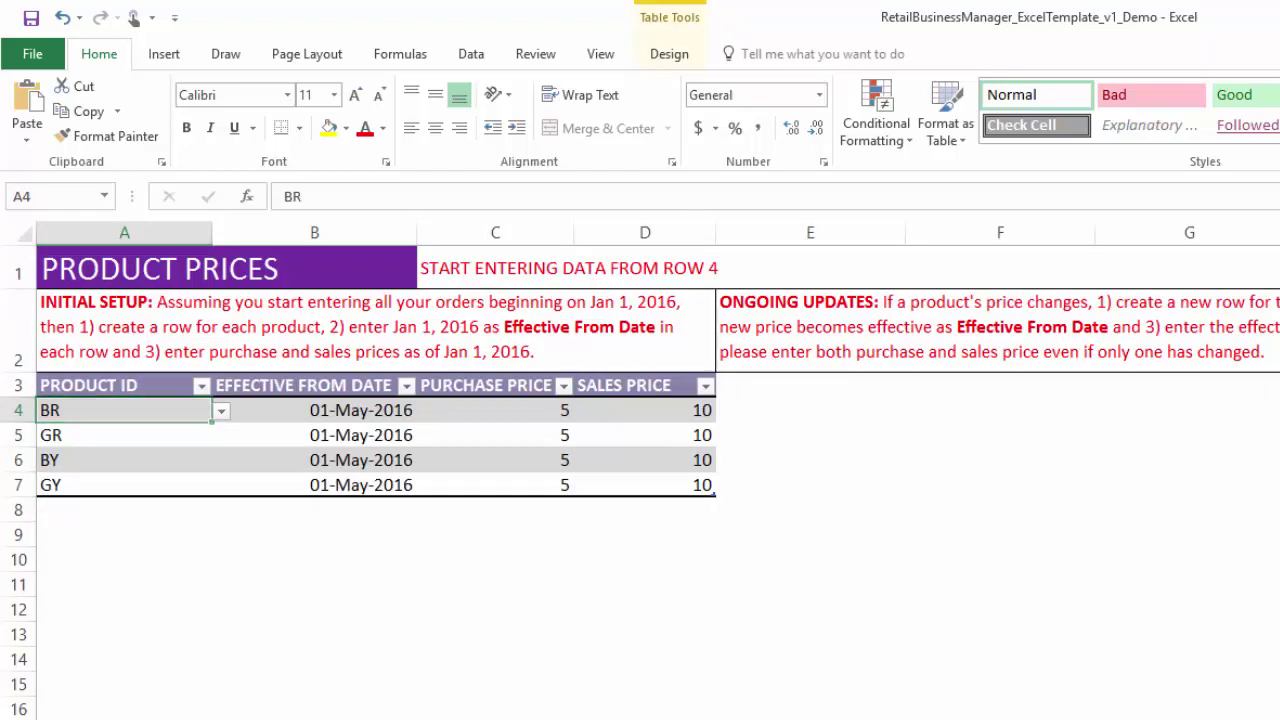
click(612, 716)
click(690, 716)
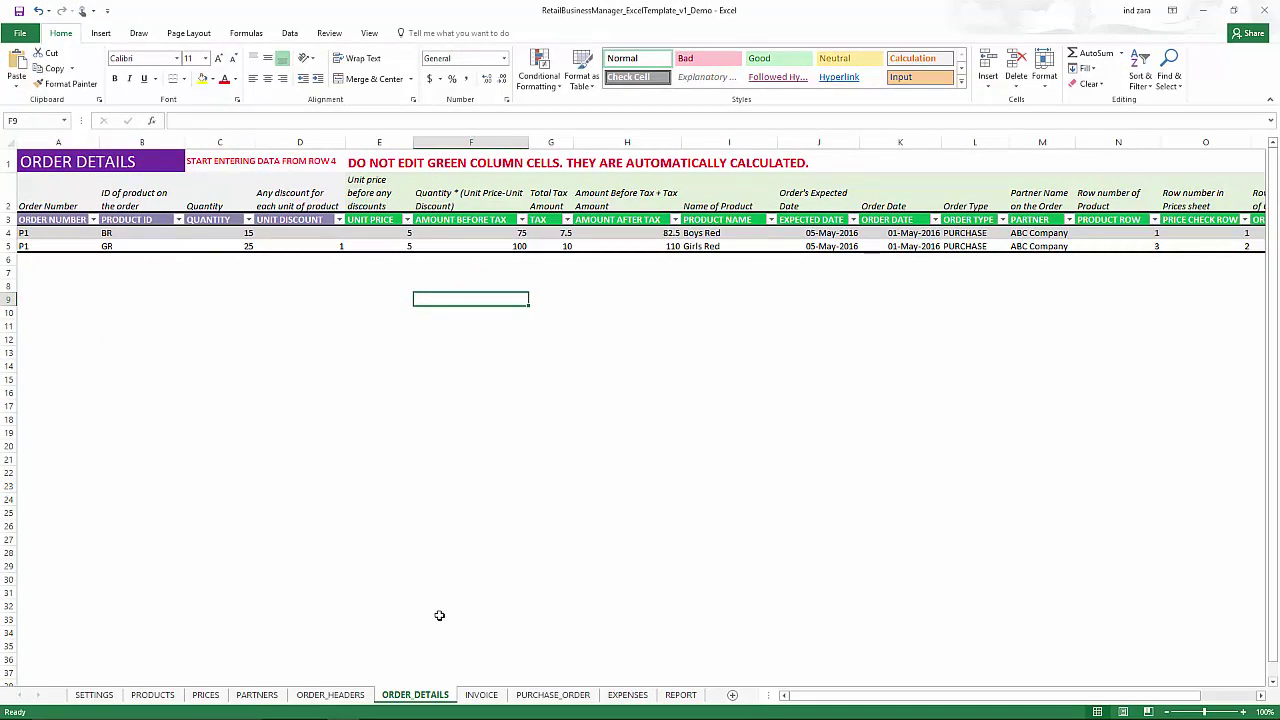
Generate the purchase order document on the PURCHASE_ORDER sheet by entering its order number, and review its supplier details, product lines, notes and totals
click(170, 695)
click(495, 694)
click(553, 694)
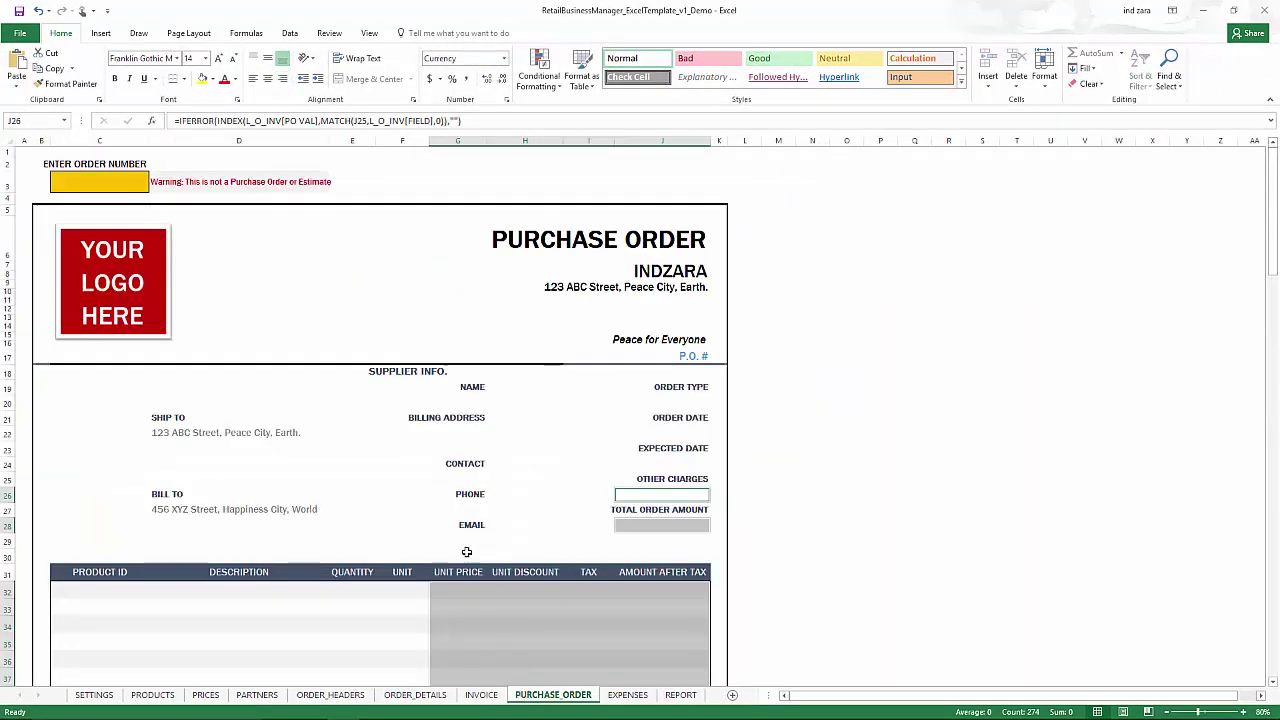
click(112, 179)
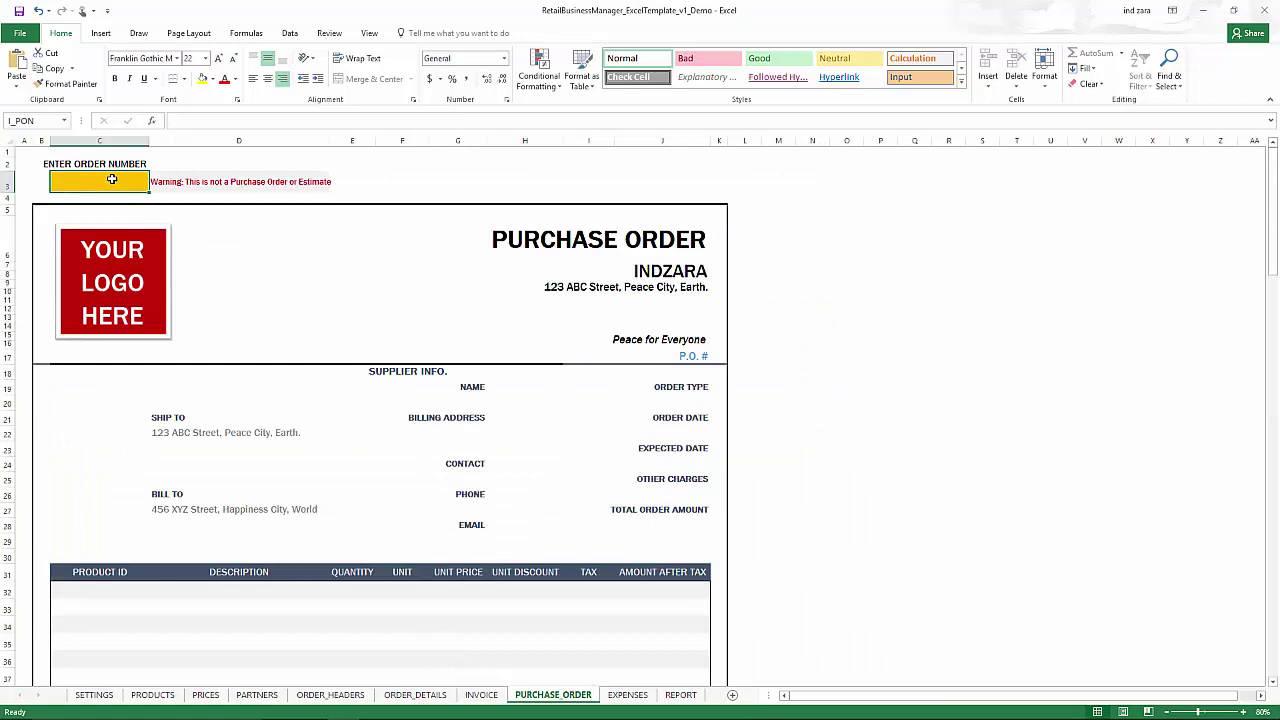
text(P1)
key(Return)
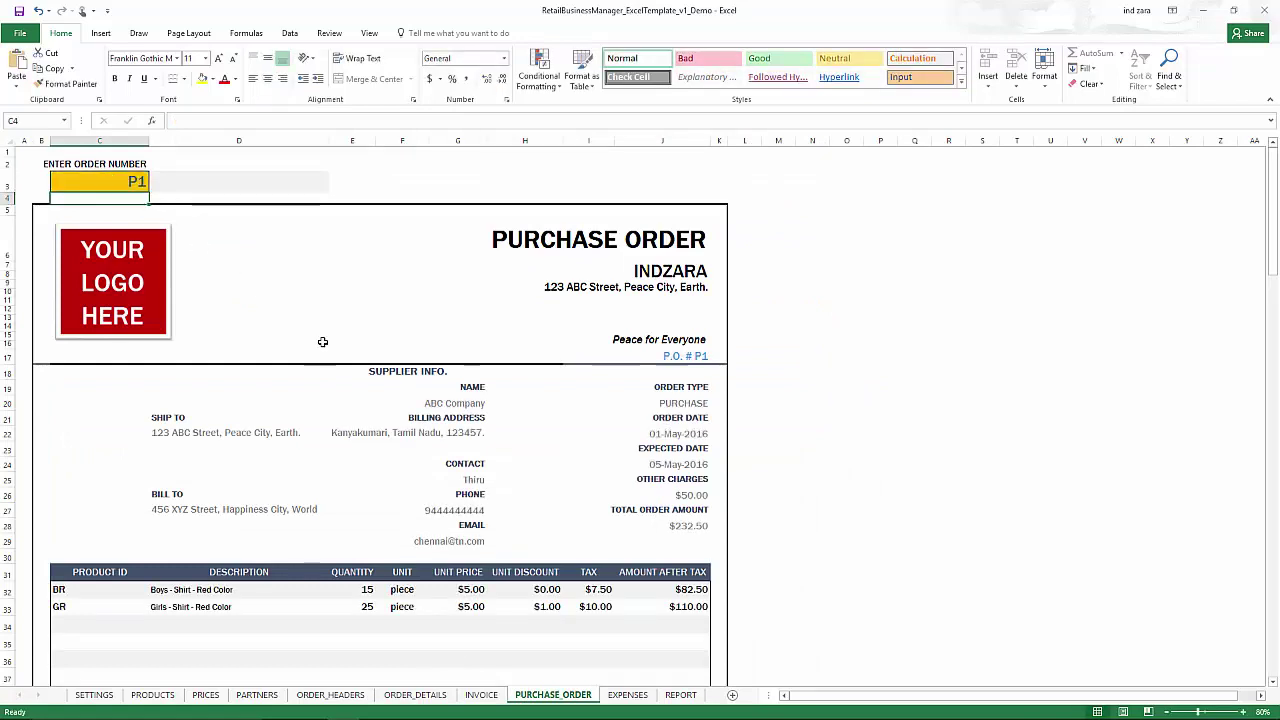
scroll(323, 342, down, 2)
scroll(472, 387, down, 7)
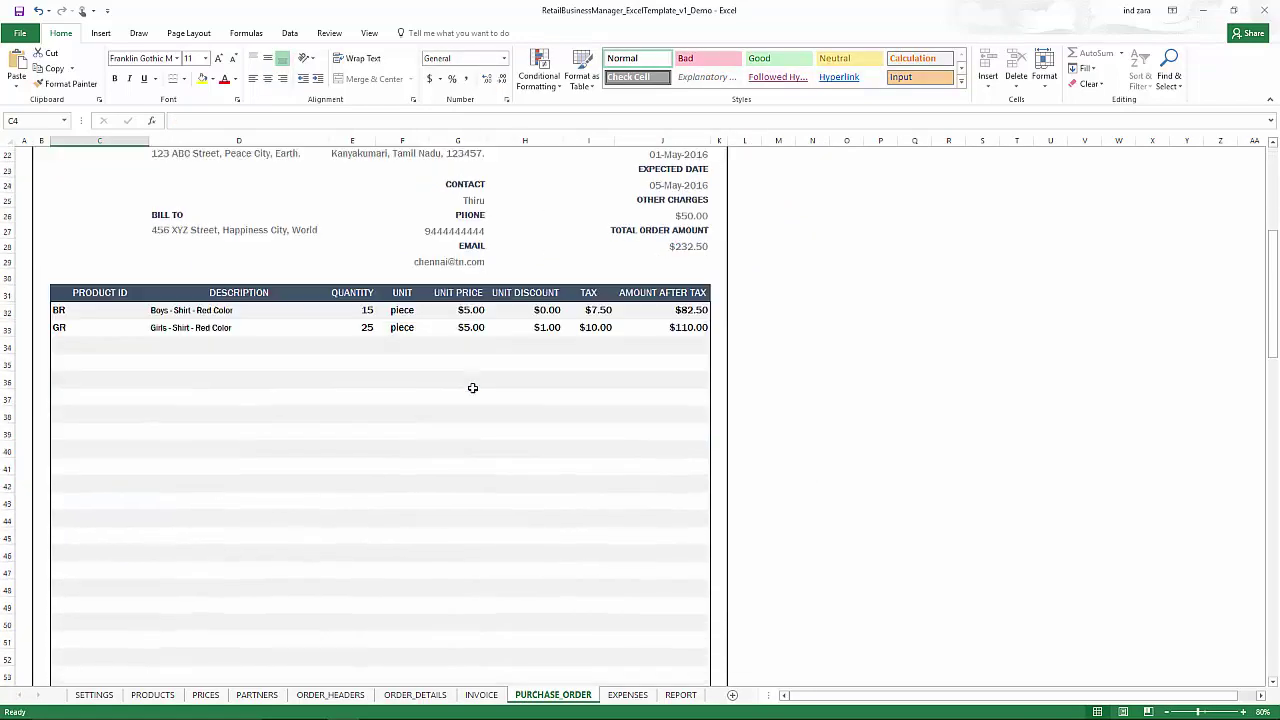
scroll(472, 387, down, 3)
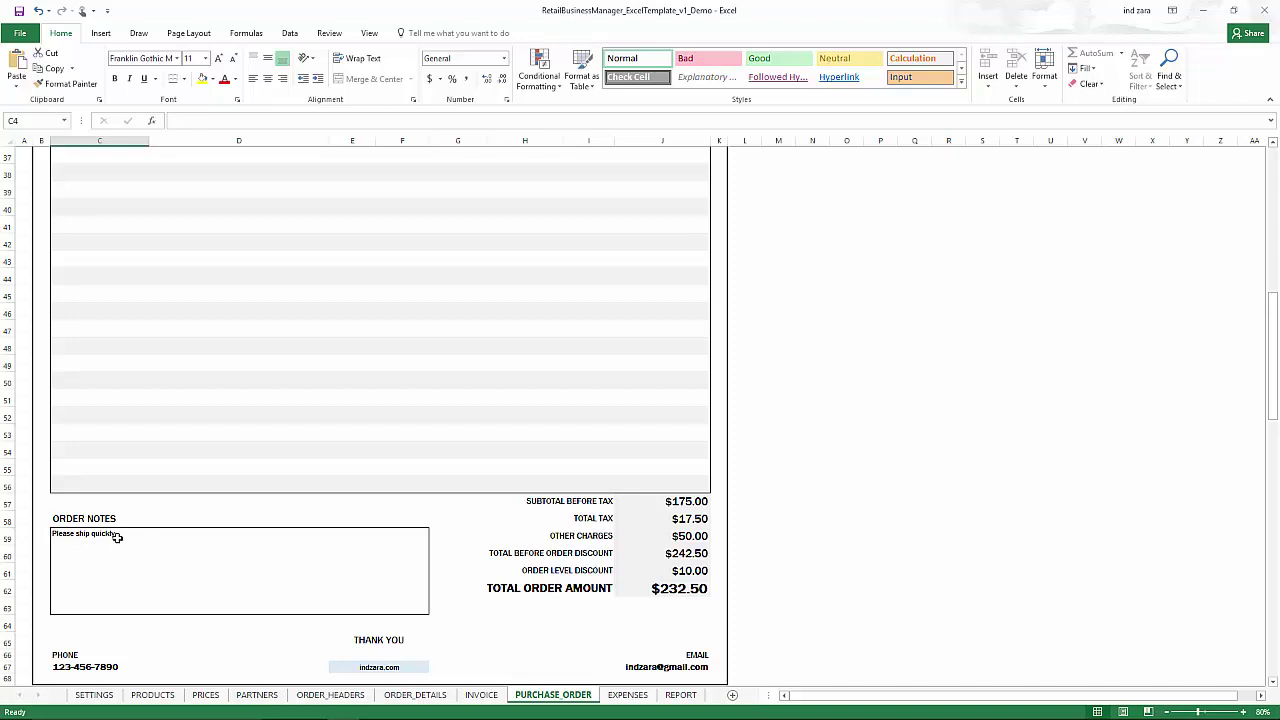
scroll(117, 538, up, 9)
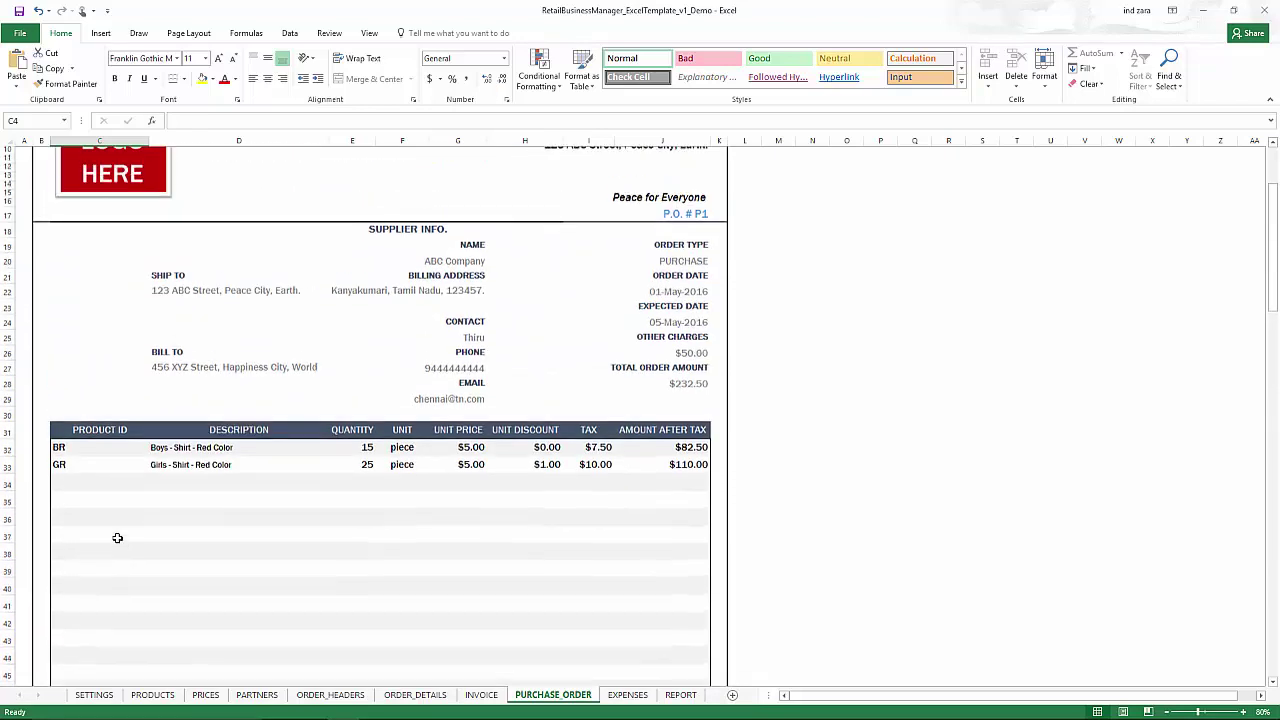
scroll(117, 538, up, 2)
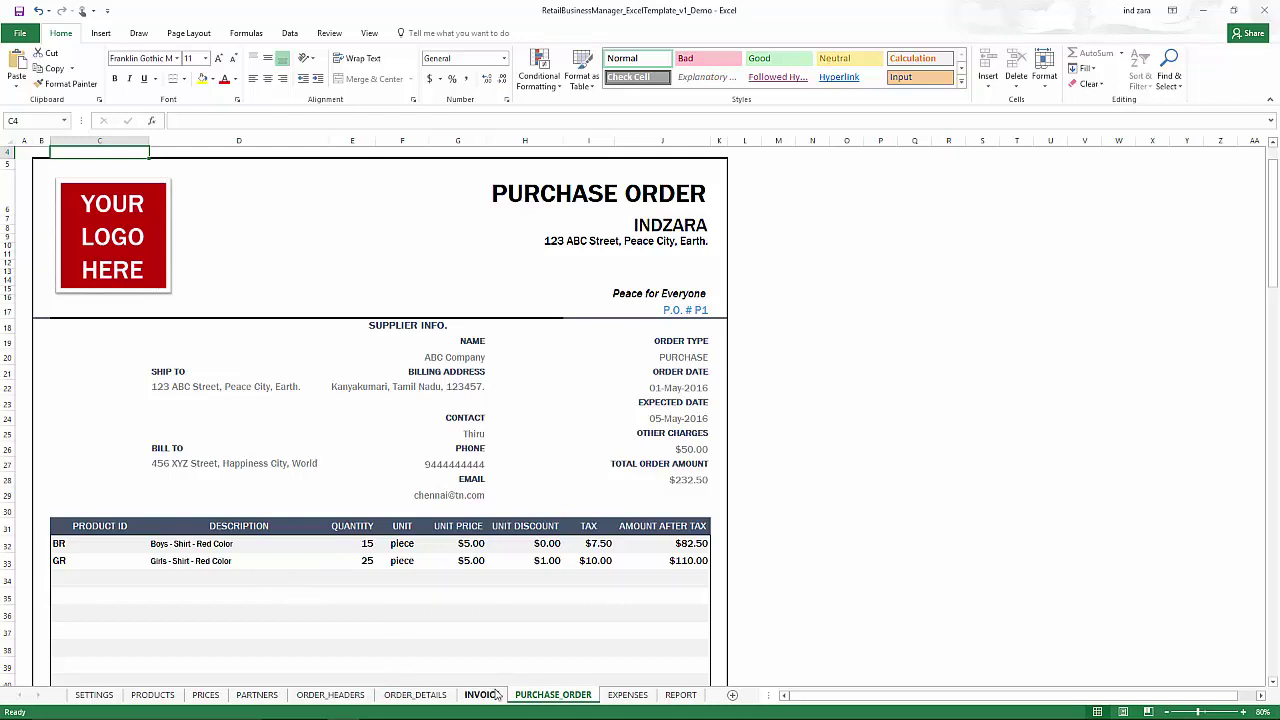
On the ORDER_HEADERS sheet, start a new order in row 5 with its order number and 5/6/2016 as both order date and expected date
click(358, 694)
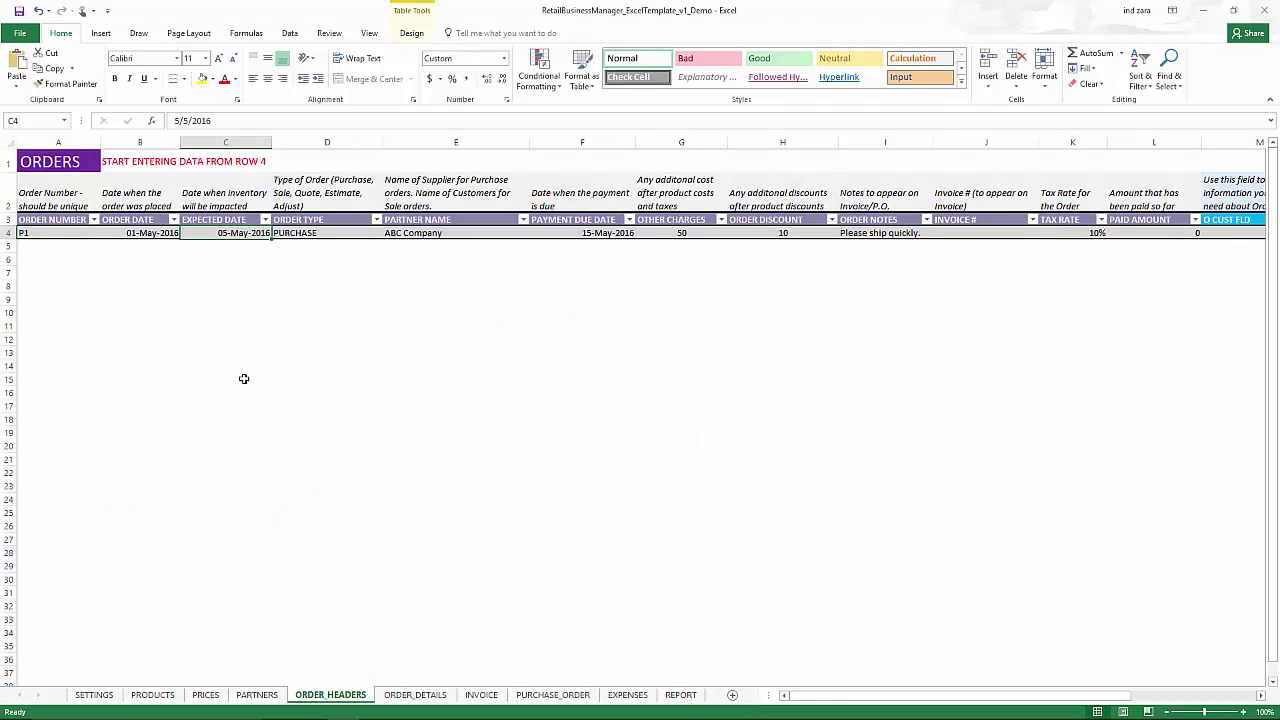
click(63, 246)
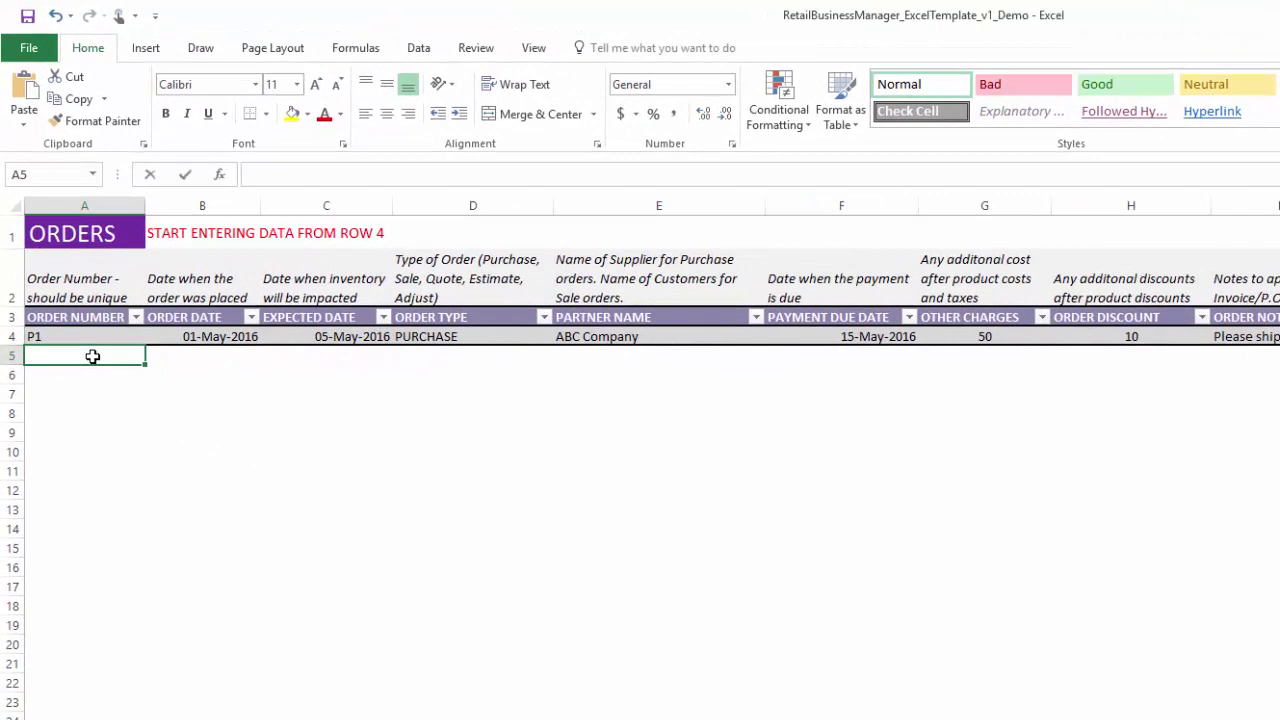
text(S1)
key(Tab)
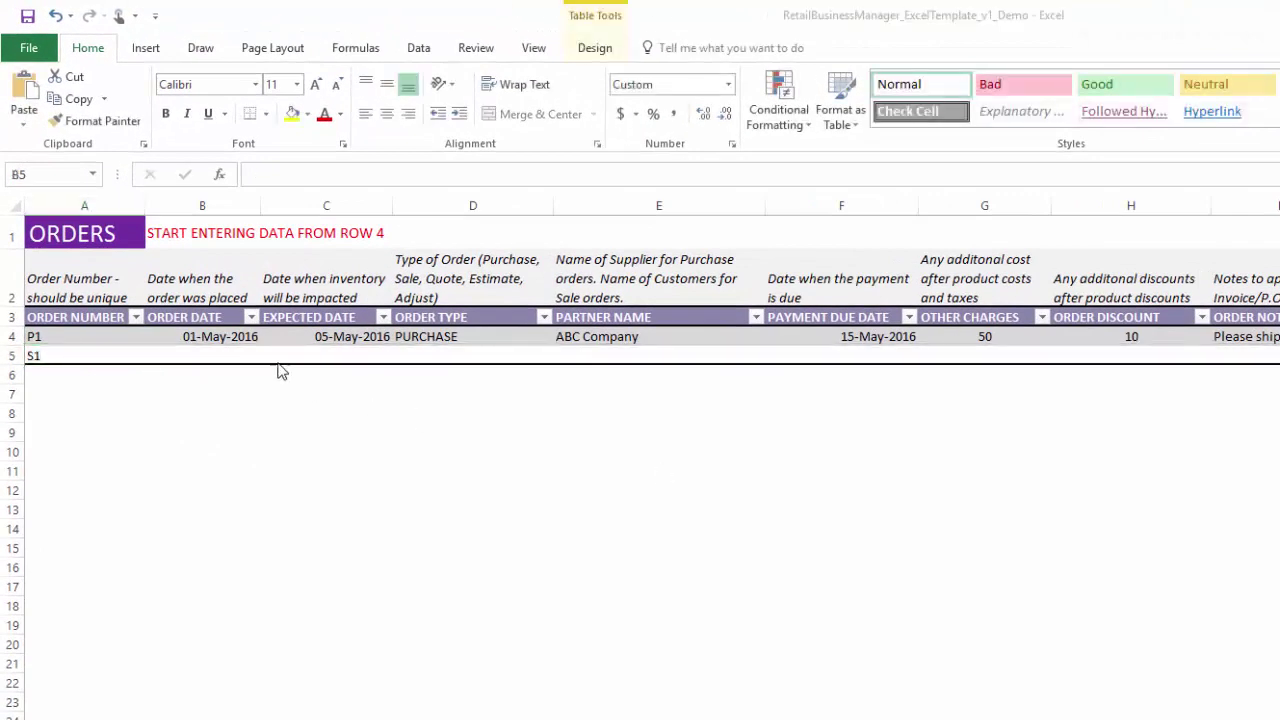
click(220, 352)
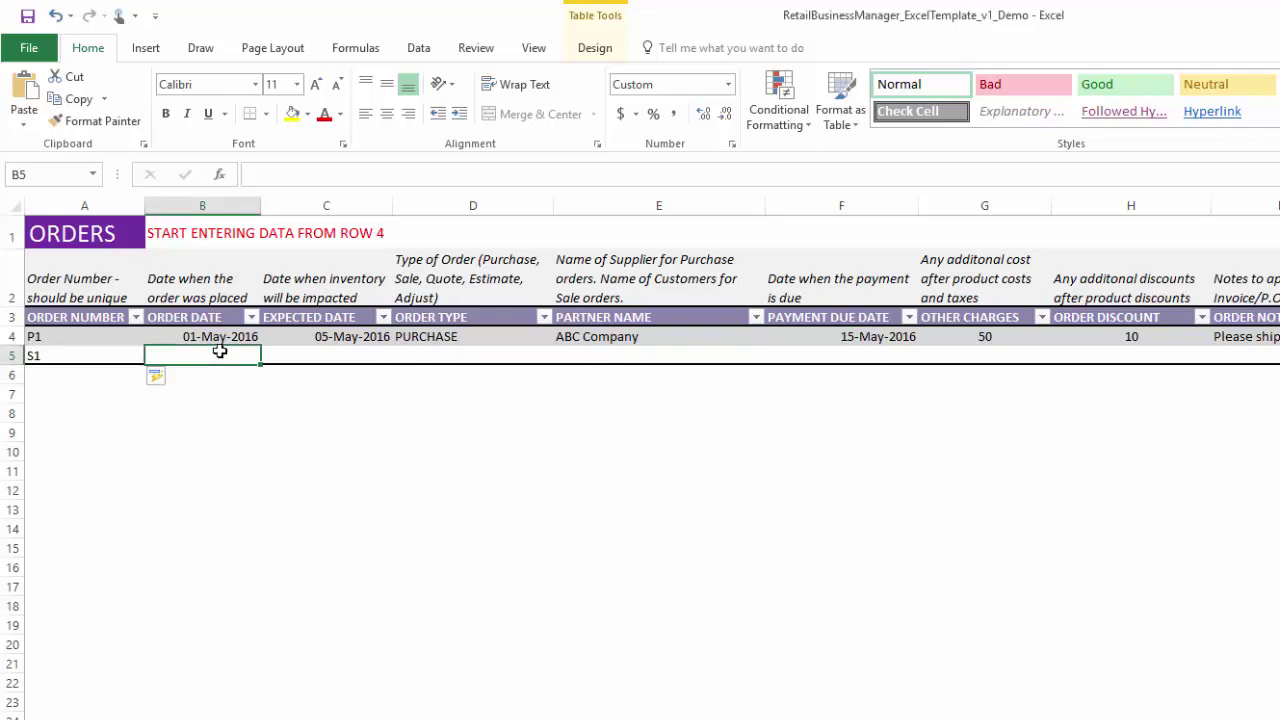
text(5/6)
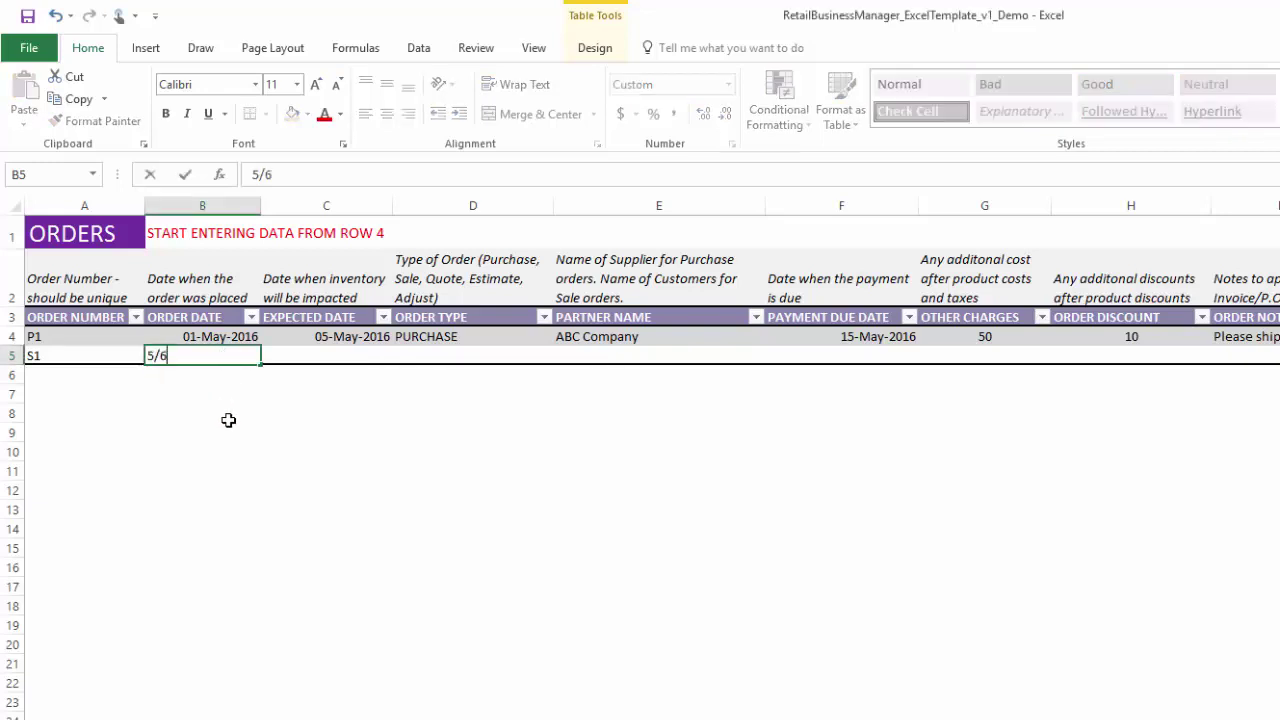
text(/2016)
key(Tab)
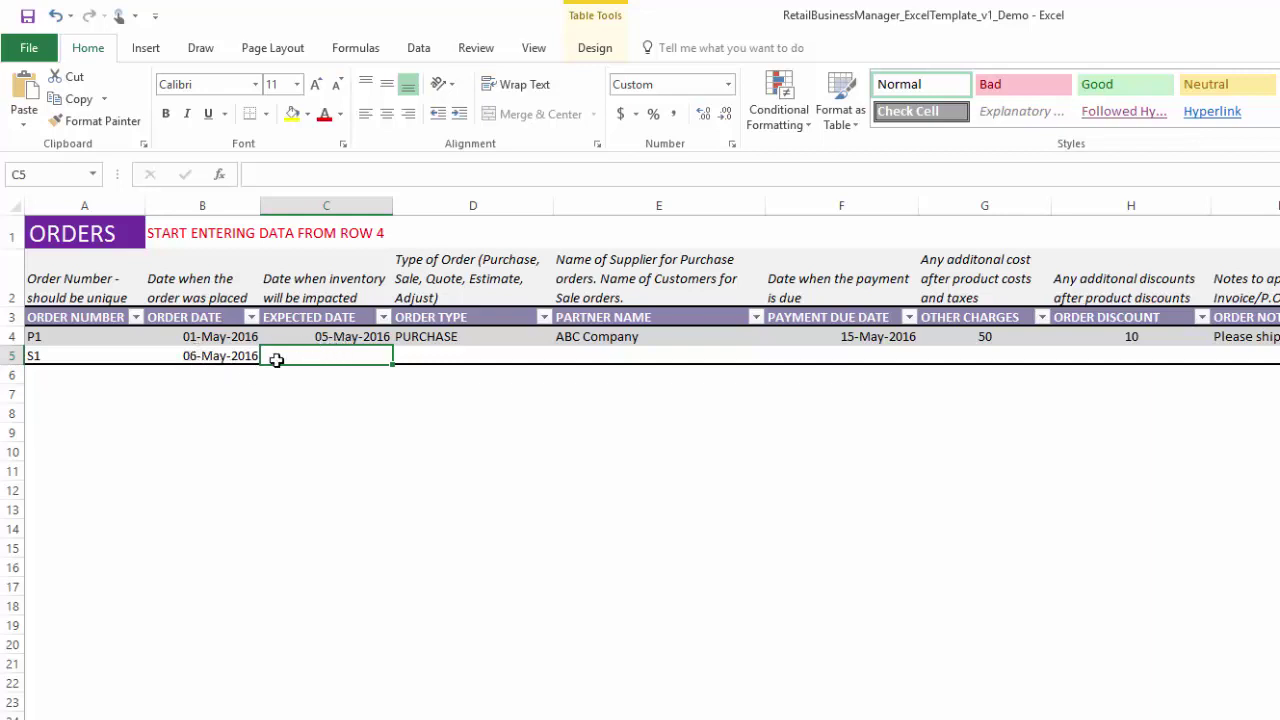
text(5)
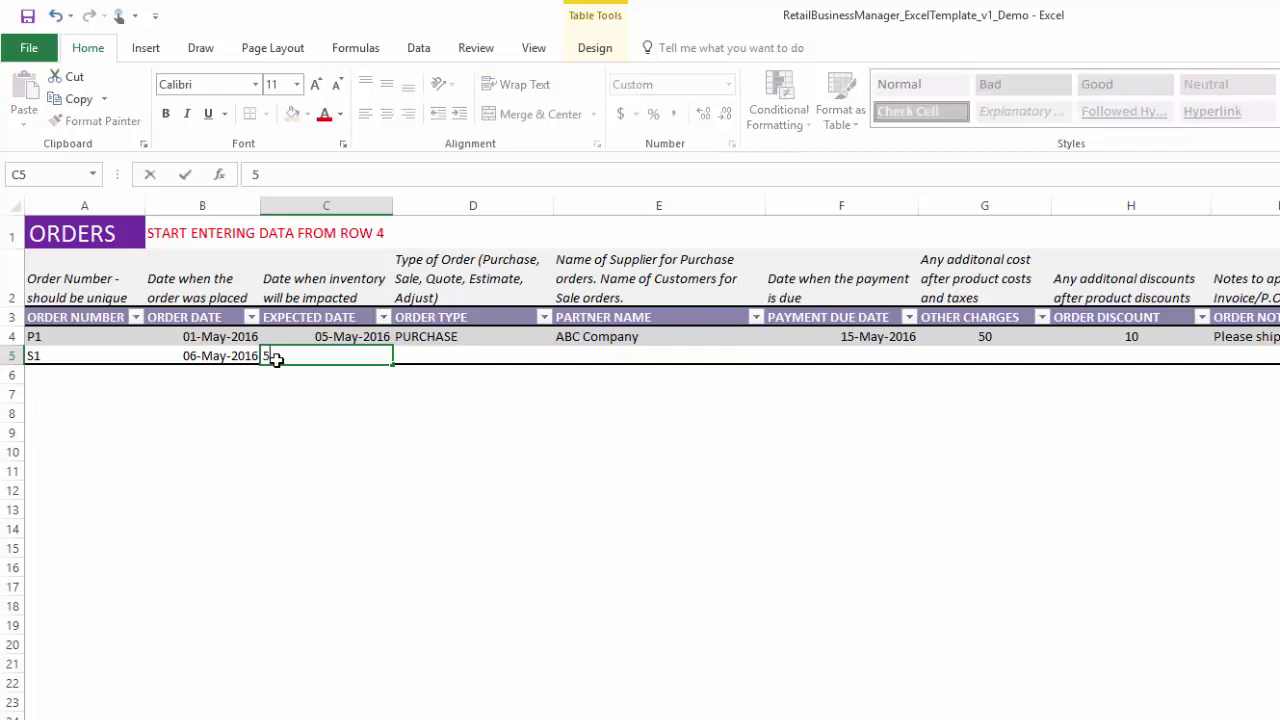
text(/6/2016)
key(Tab)
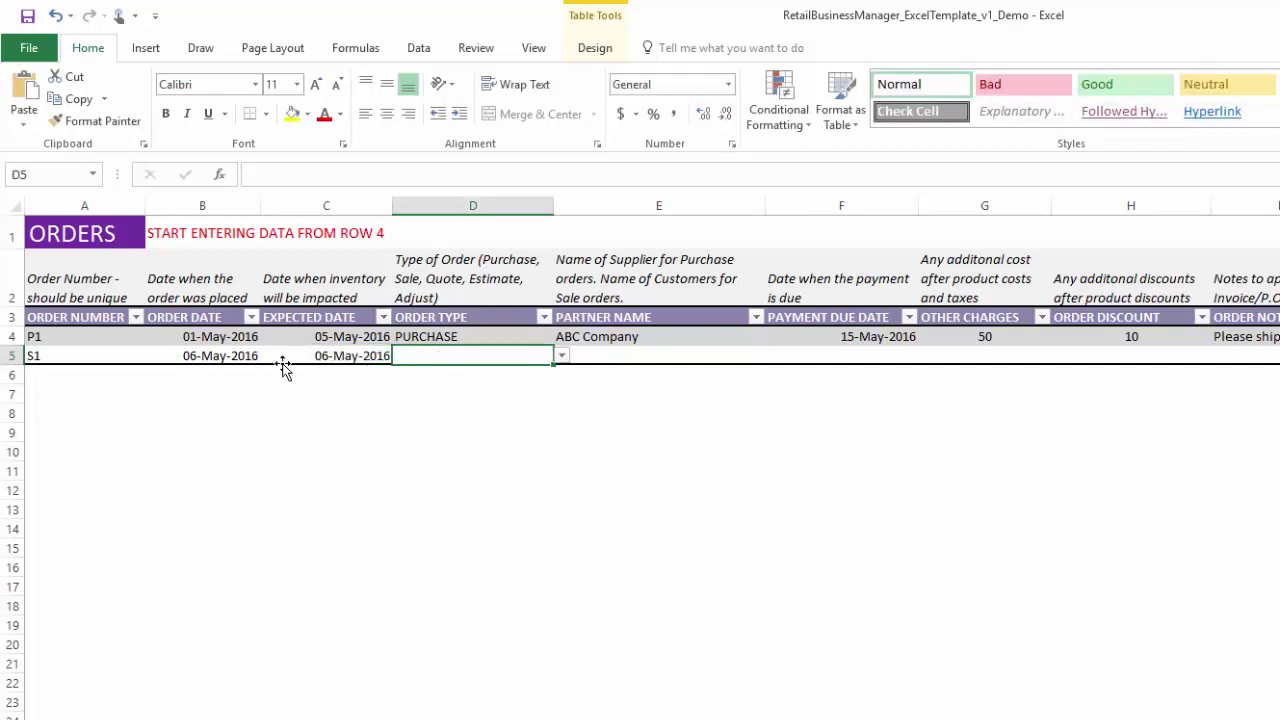
Set the new order's type to SALE and its partner to XYZ Company, leaving the payment due date blank
click(562, 356)
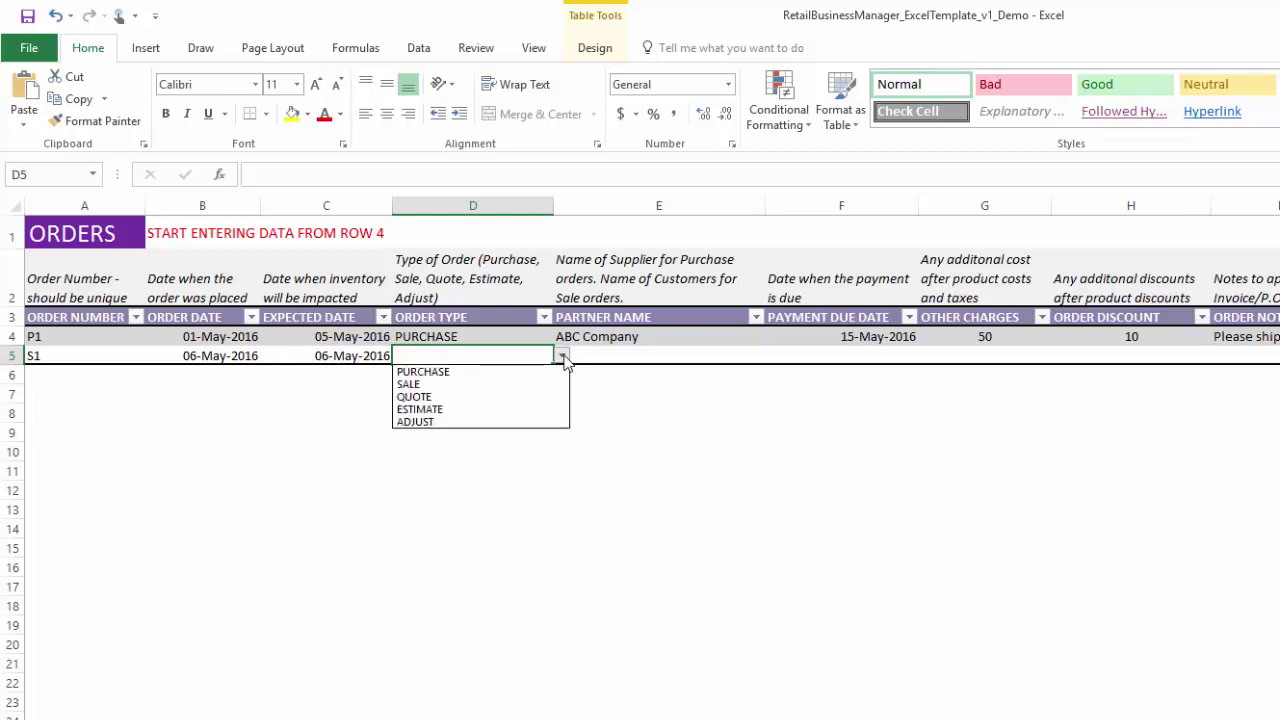
click(526, 385)
click(594, 355)
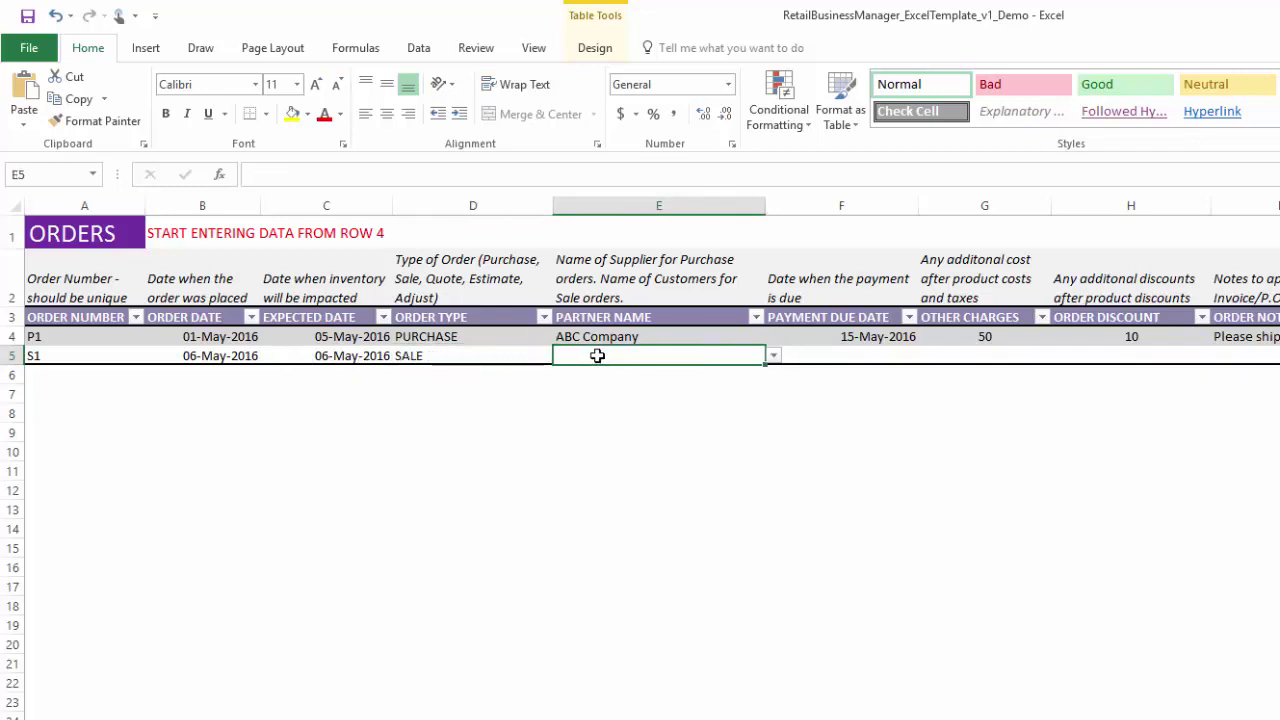
click(773, 356)
click(730, 385)
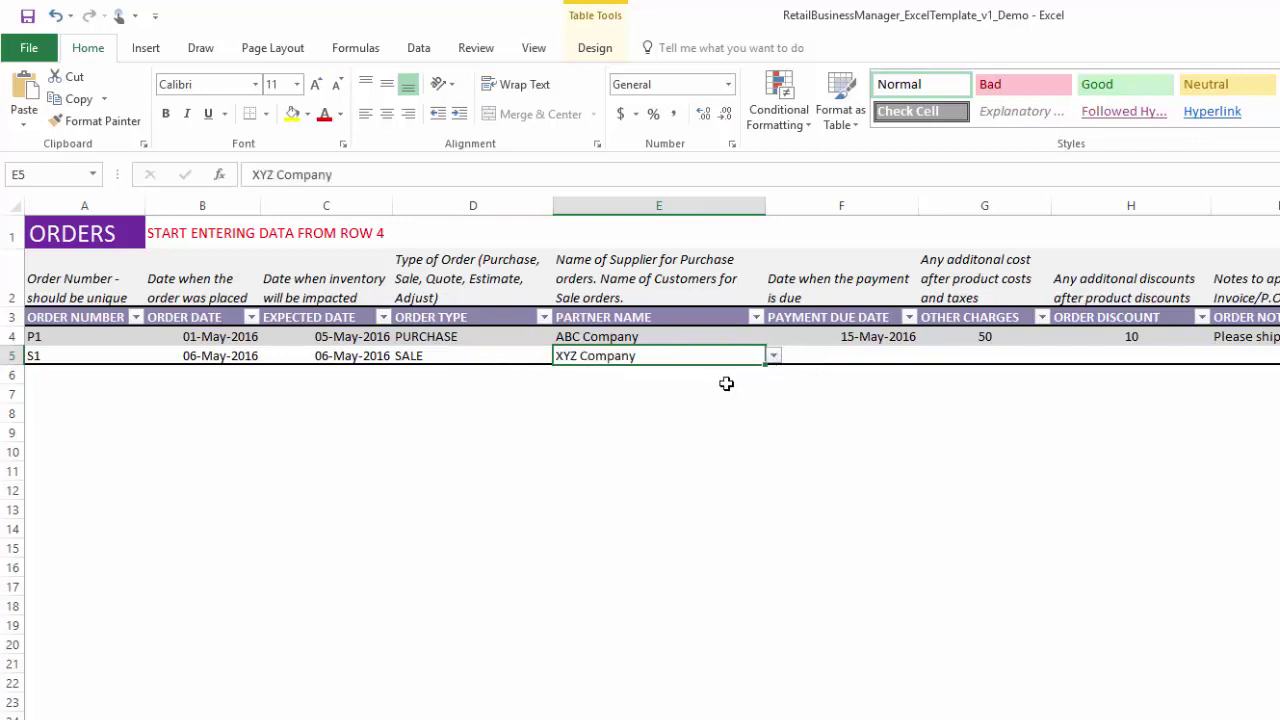
click(874, 357)
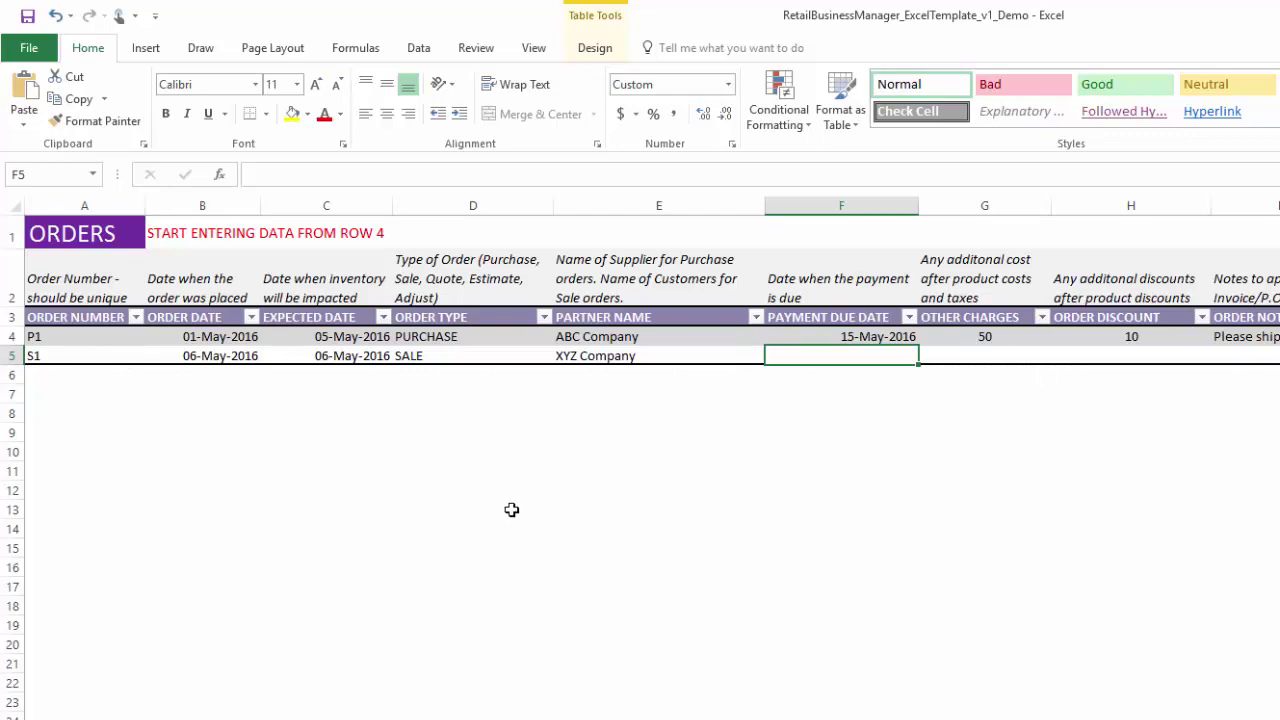
On the ORDER_DETAILS sheet, fill row 6 with the sale order's number, product ID BR and quantity 10
click(402, 695)
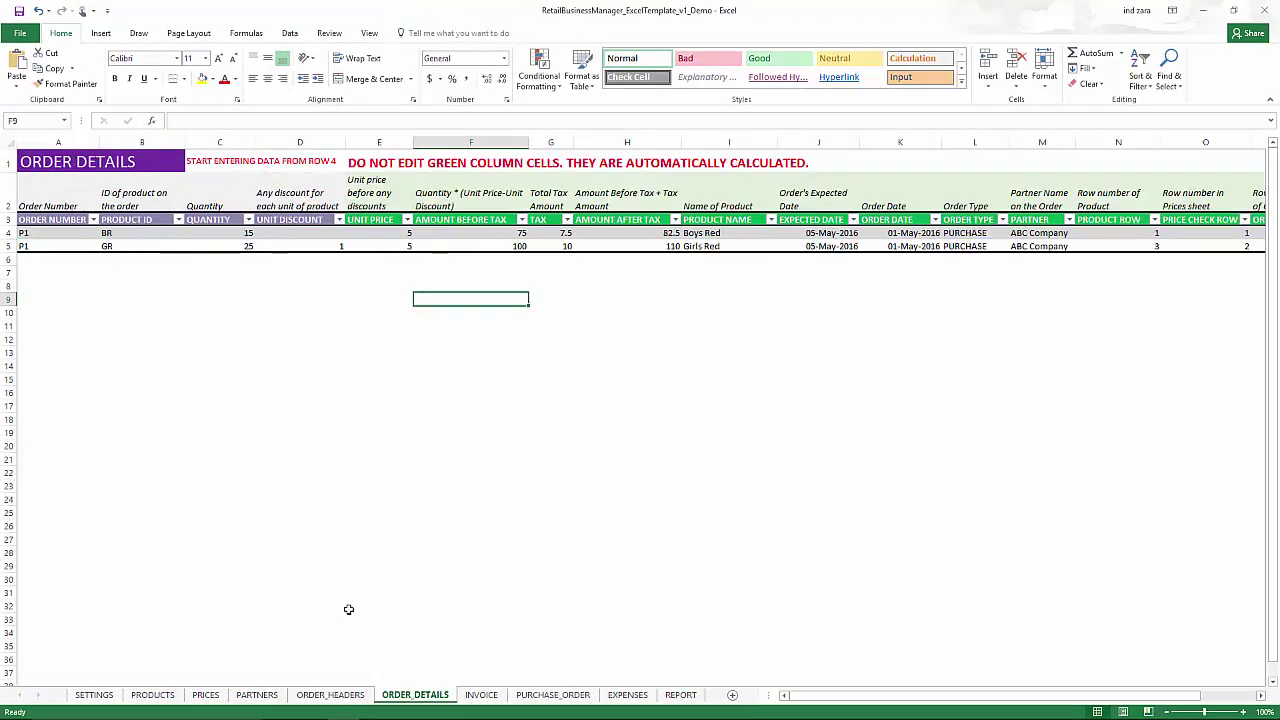
click(48, 258)
text(S1)
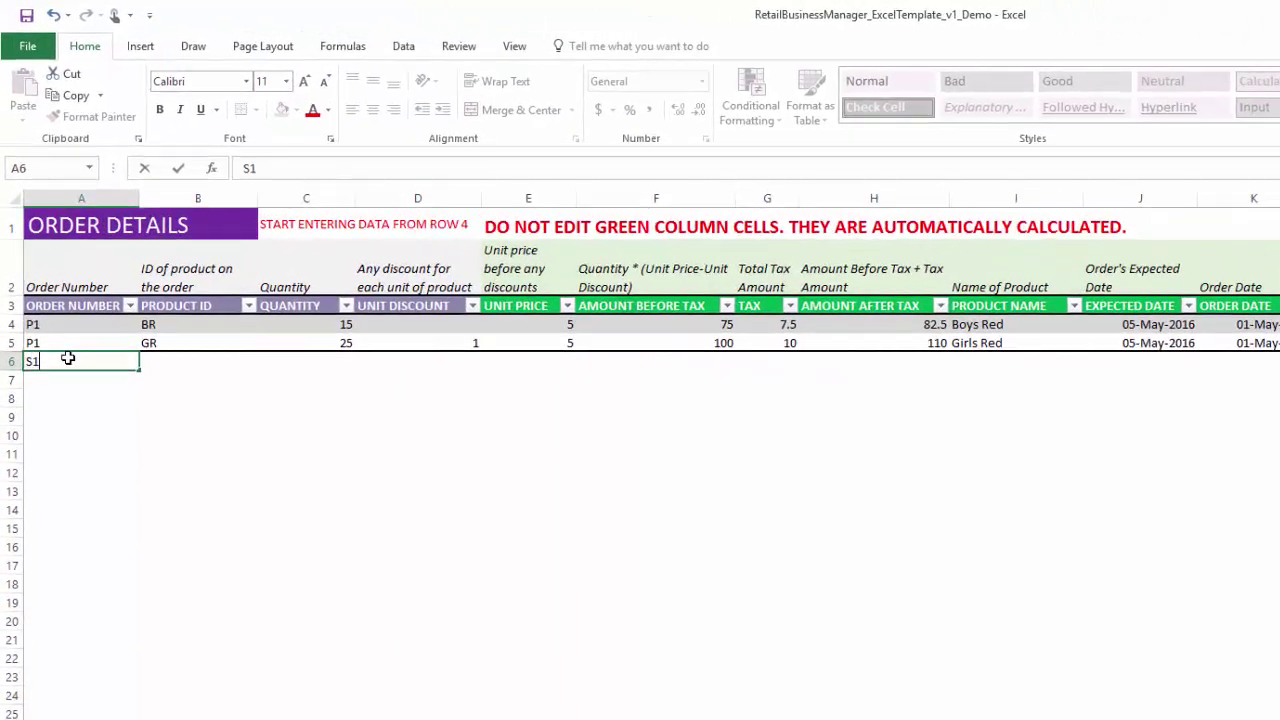
key(Tab)
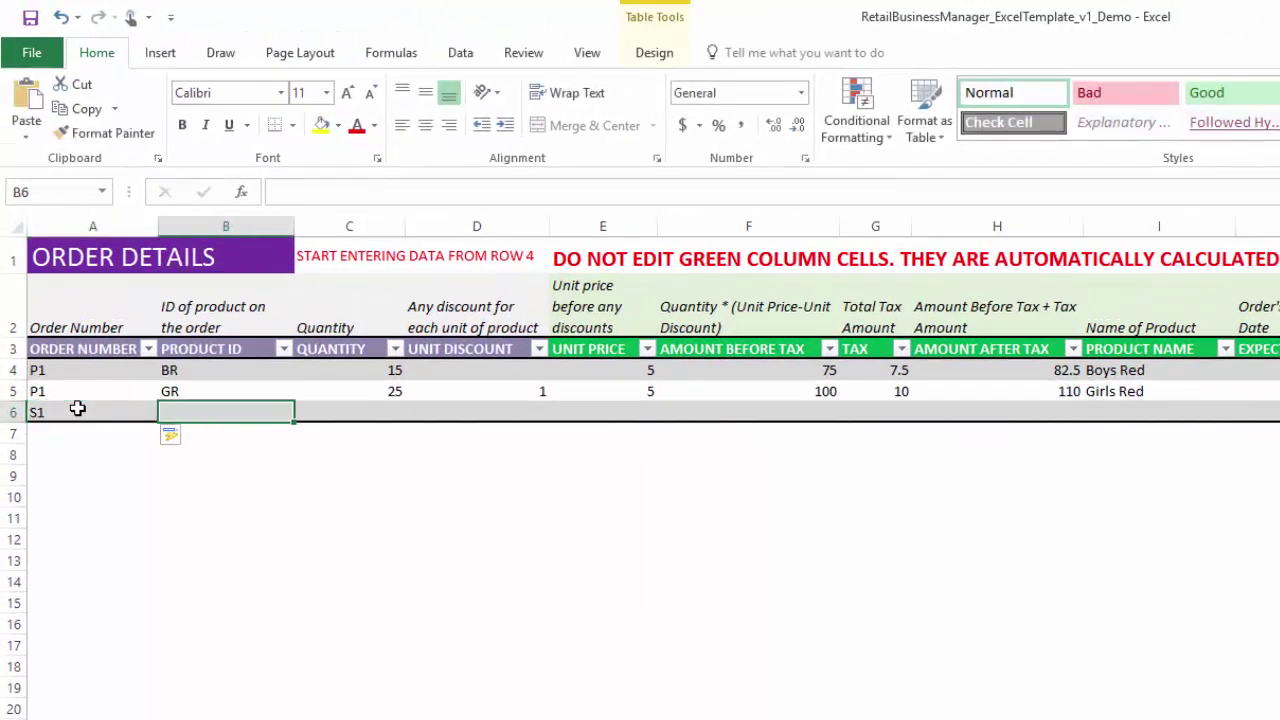
text(BR)
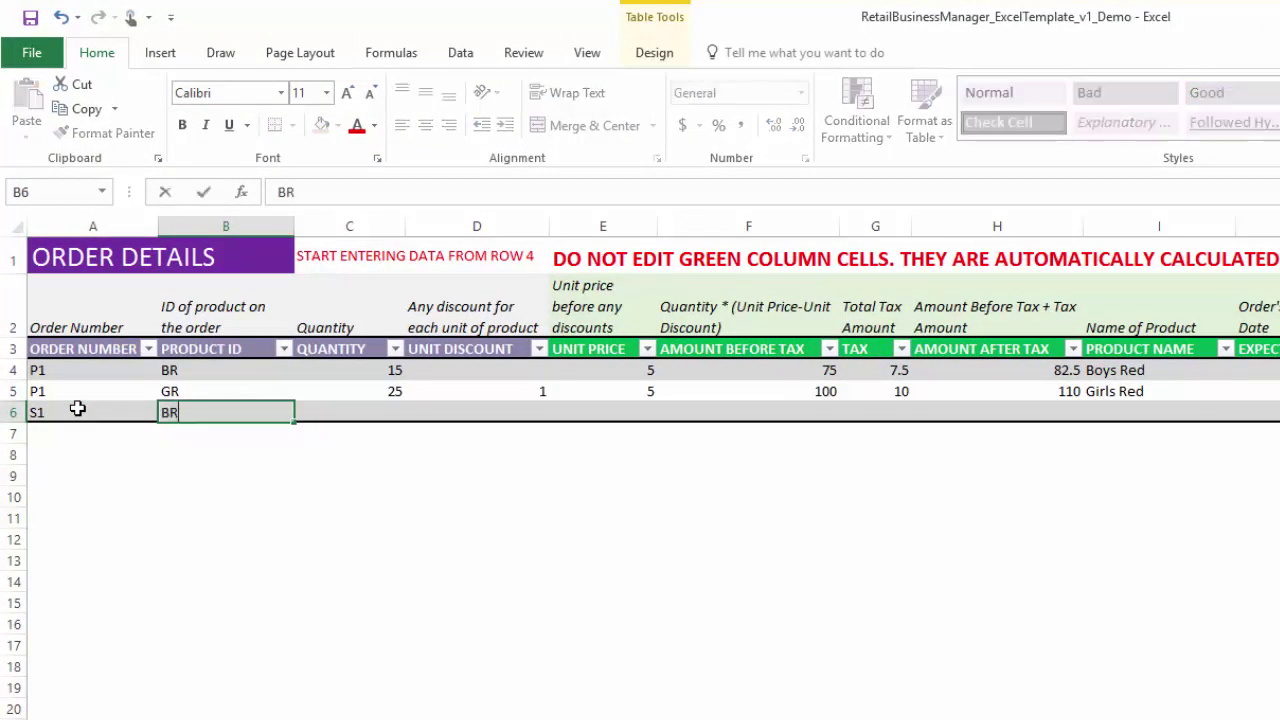
key(Tab)
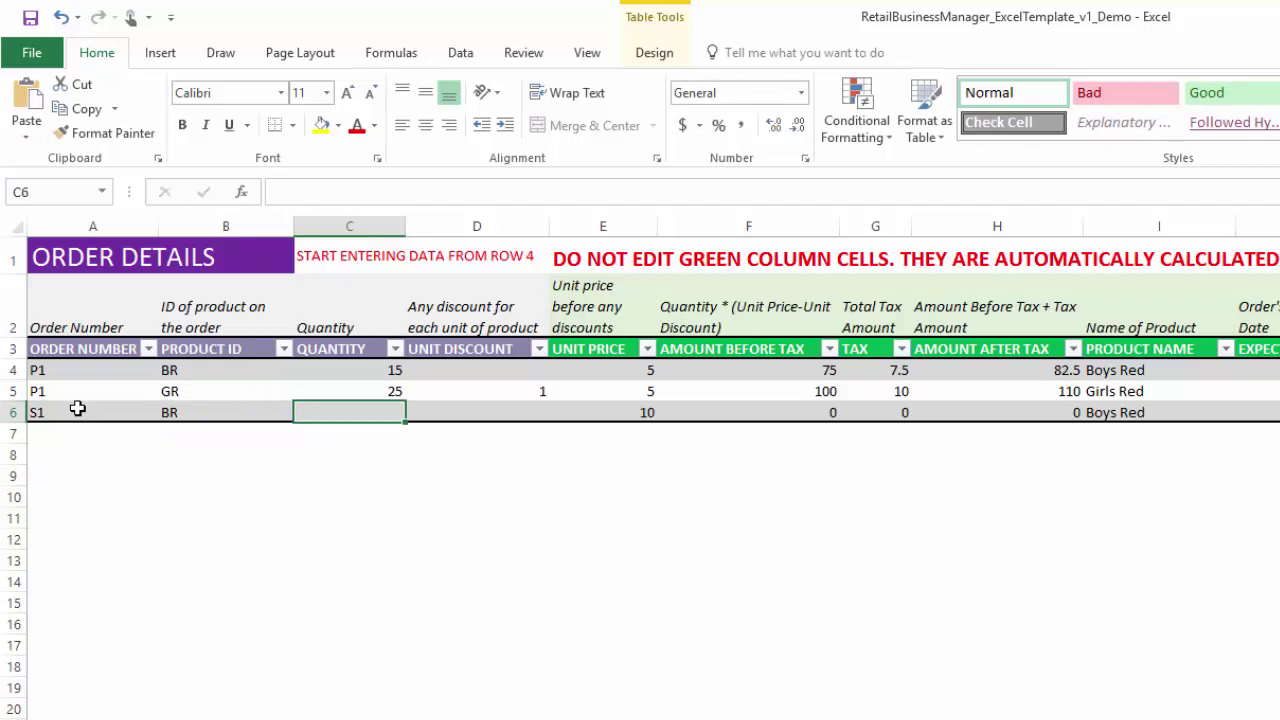
text(10)
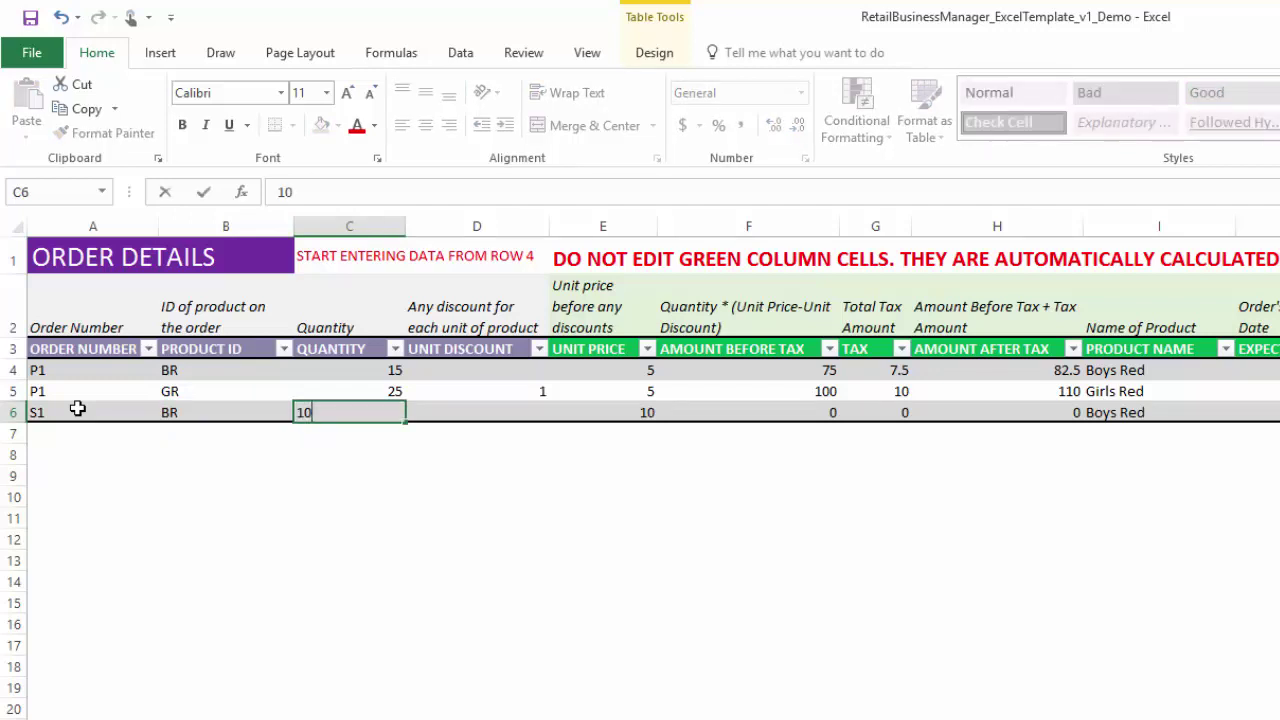
key(Tab)
Add a second sale line in row 7 with the same order number, product ID GR and quantity 20
key(Left)
key(Left)
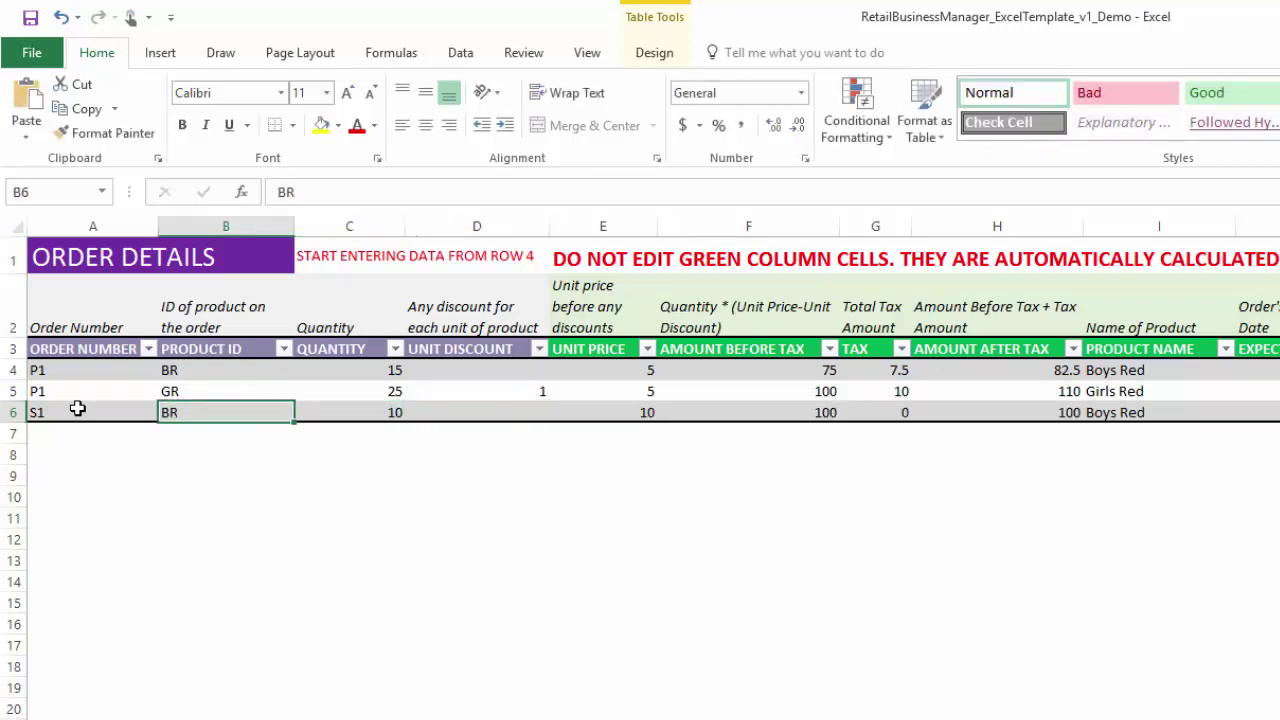
key(Return)
text(S1)
key(Tab)
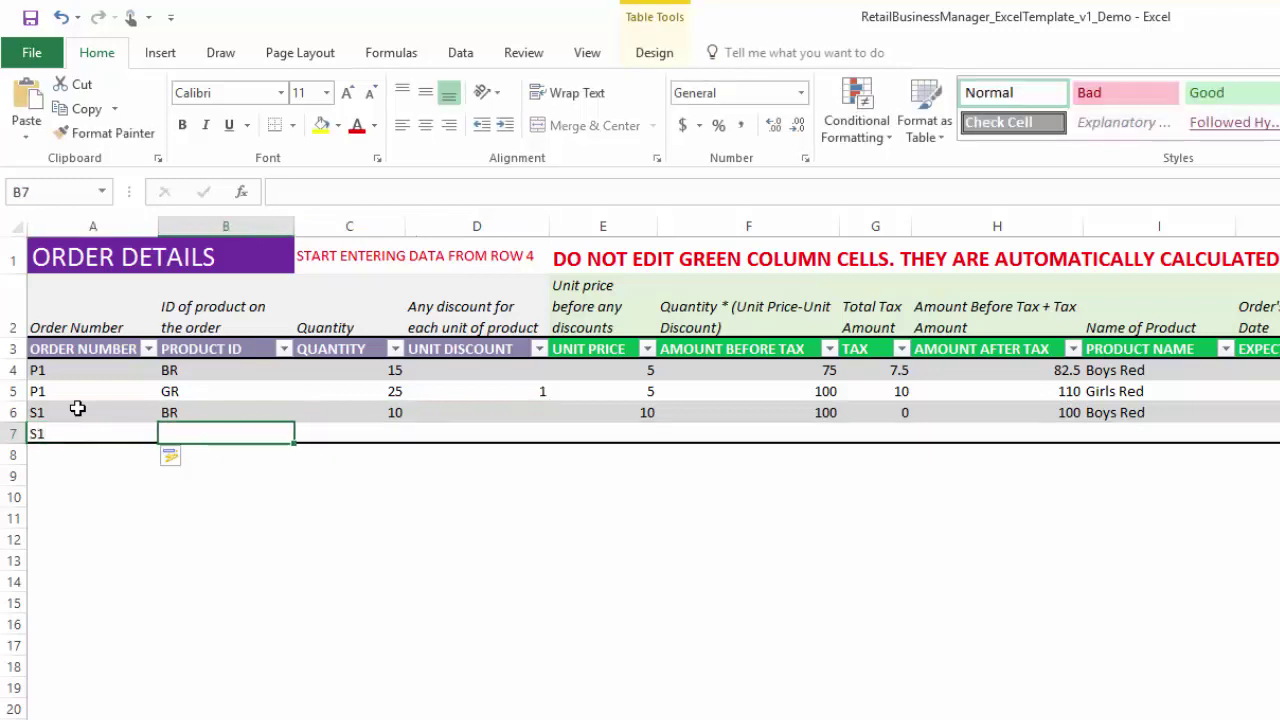
text(GR)
key(Tab)
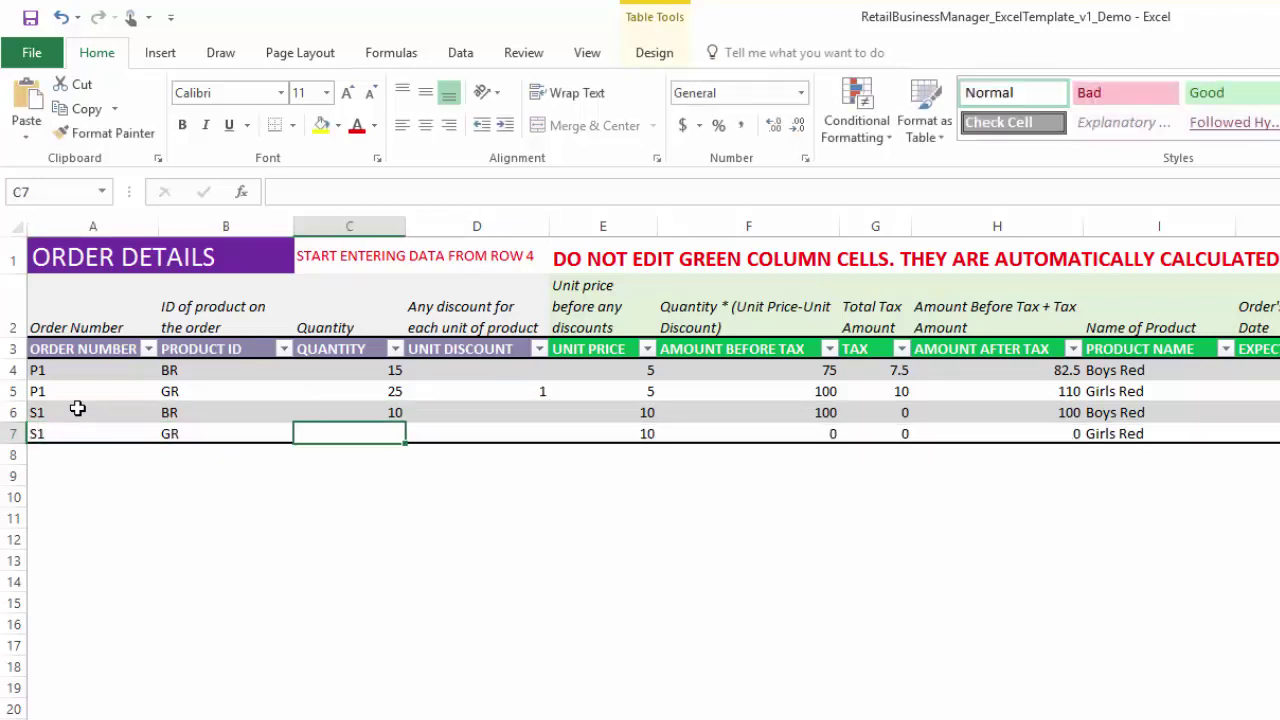
text(20)
key(Tab)
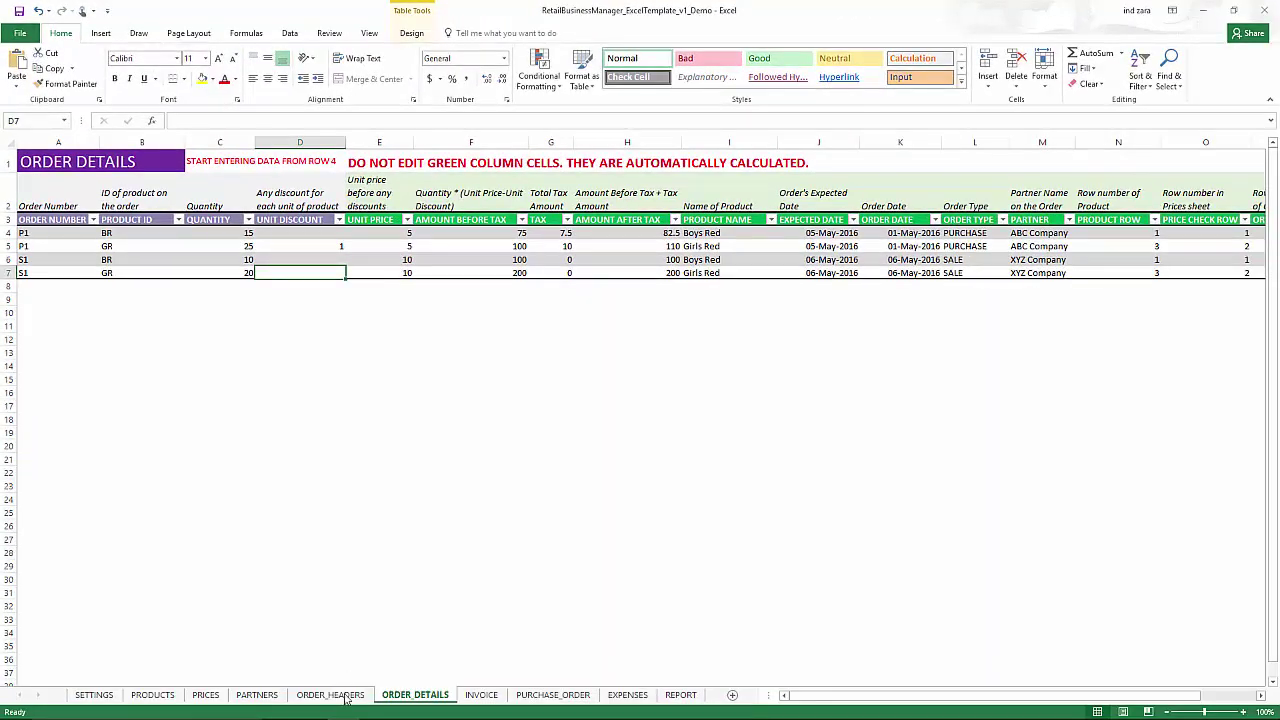
On the ORDER_HEADERS sheet, set the sale order's tax rate to 10%
click(345, 697)
click(1099, 245)
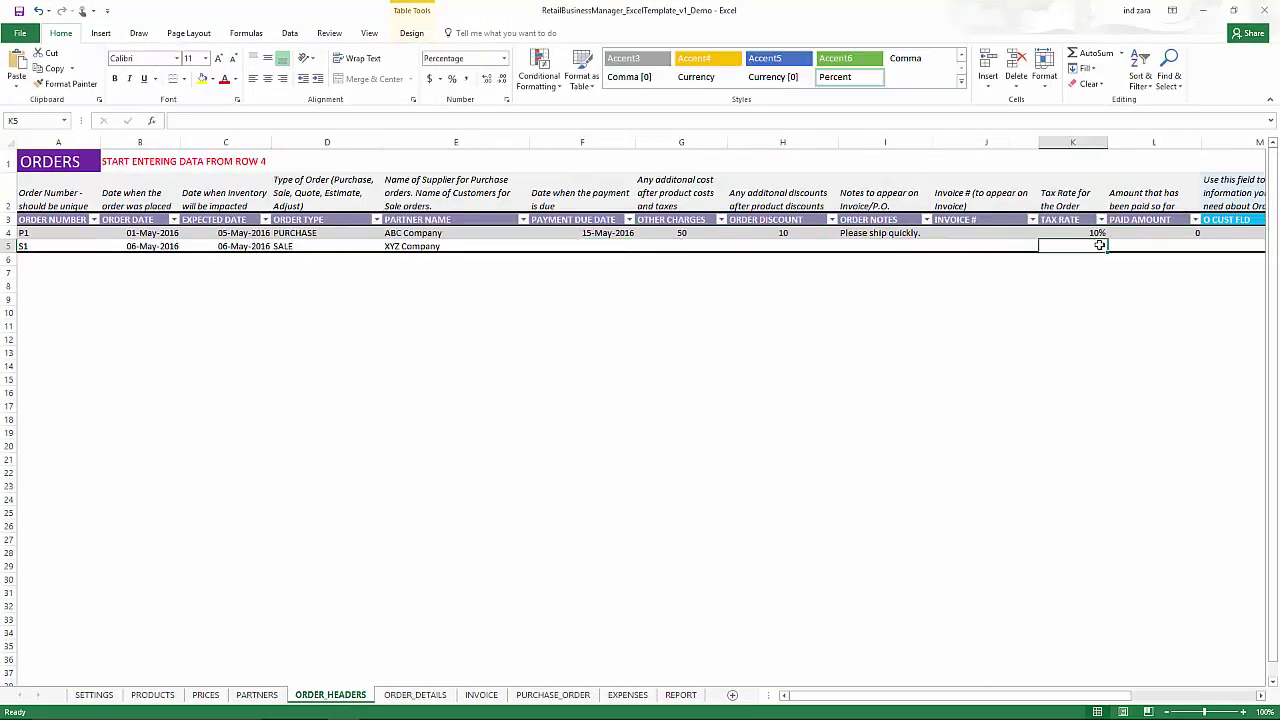
text(10)
key(Return)
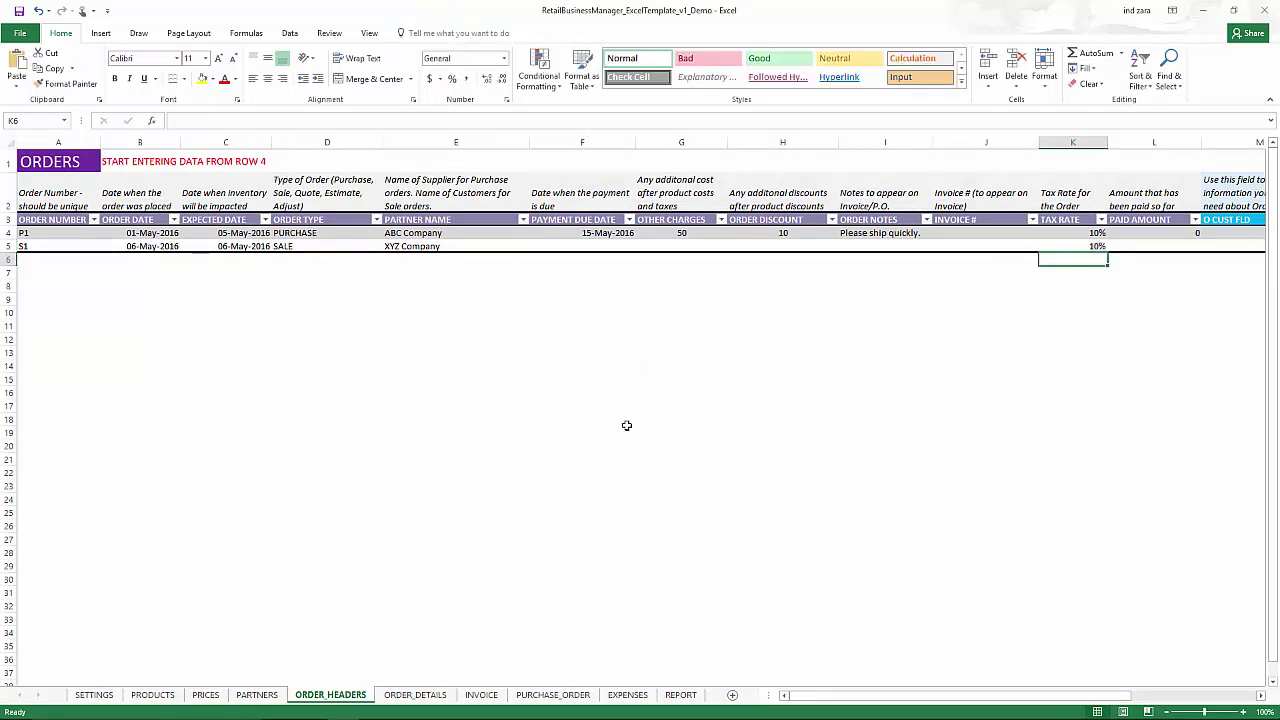
Review the sale lines' tax amounts, and compare the inventory on hand on the PRODUCTS sheet with the quantities on the ORDER_DETAILS sheet
click(415, 695)
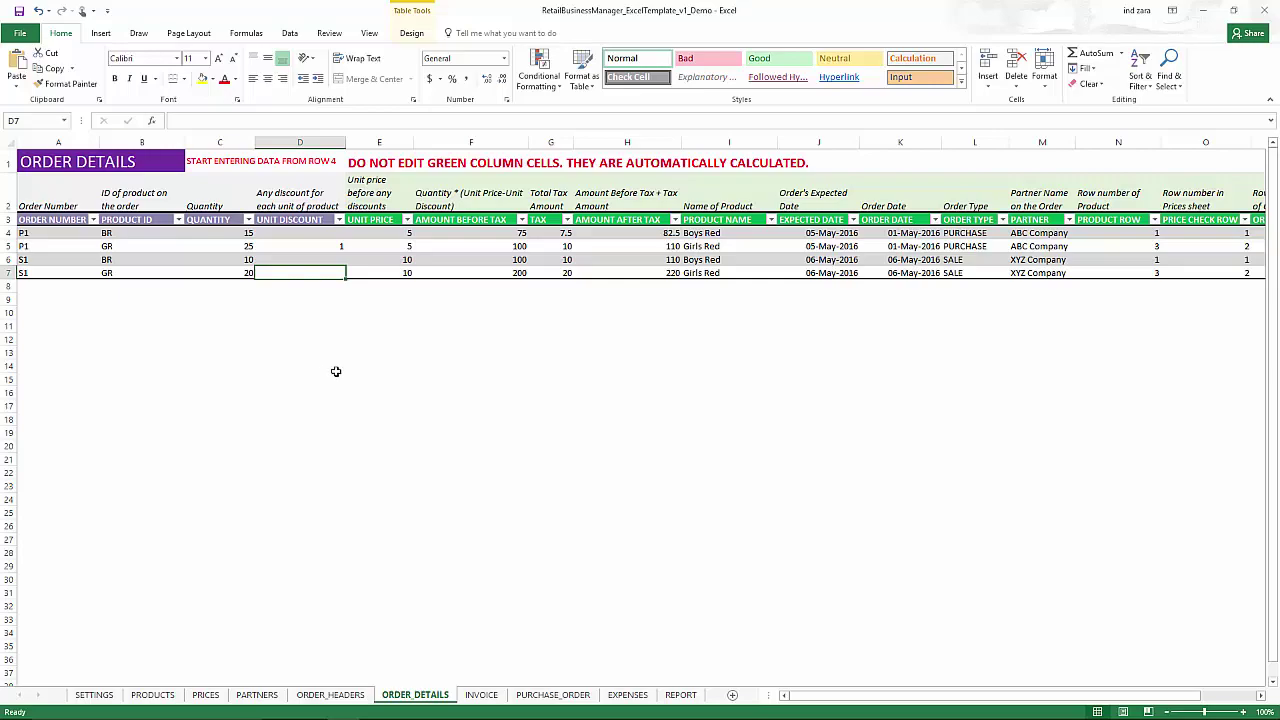
click(158, 696)
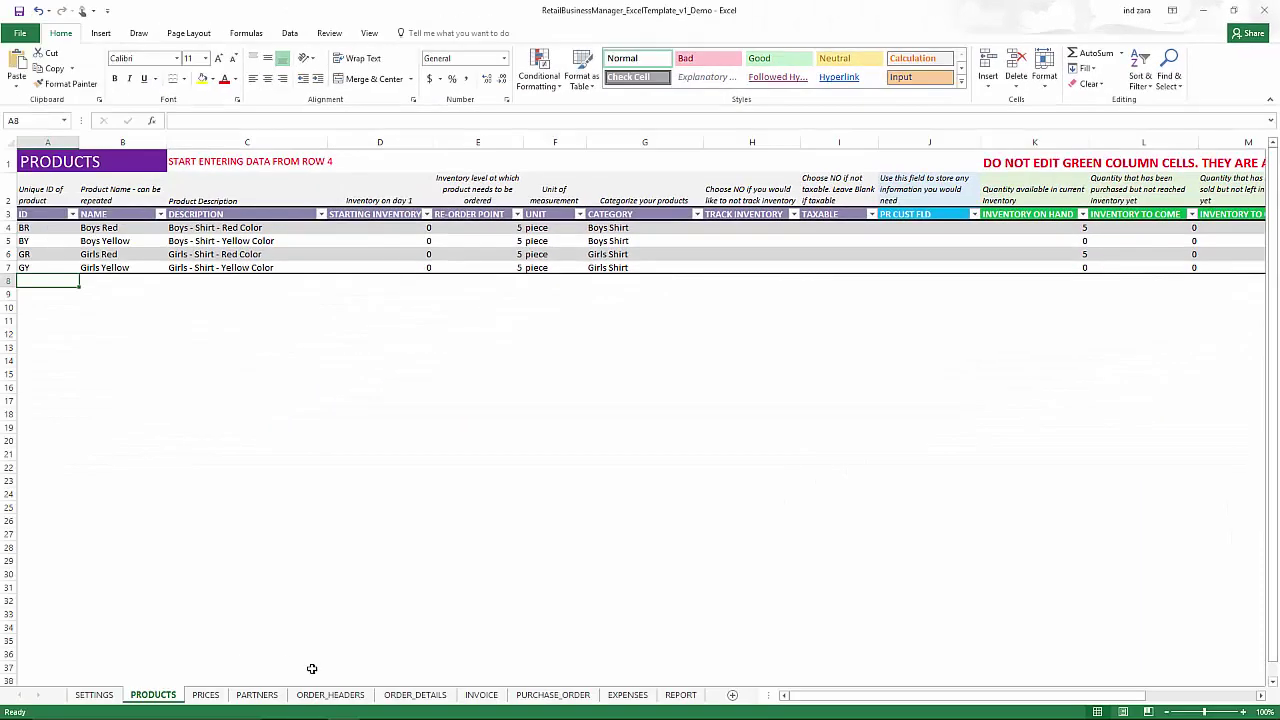
click(400, 694)
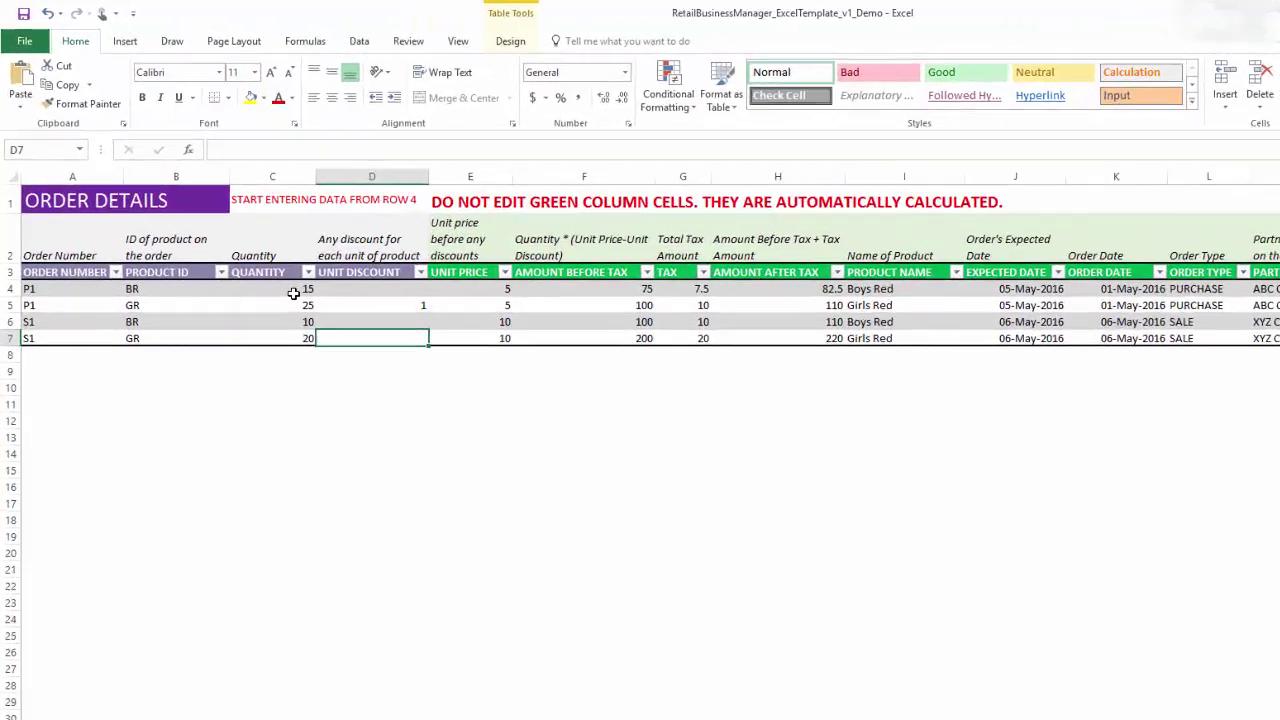
click(293, 293)
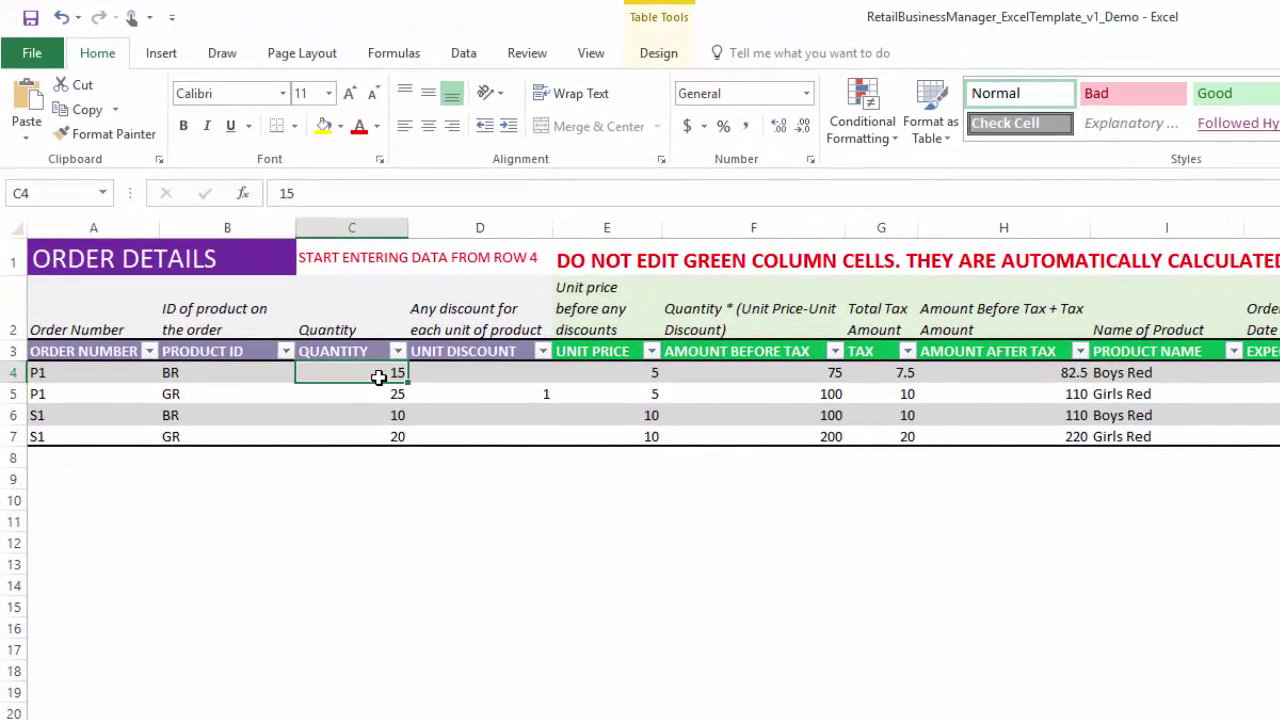
Compare the purchased and sold quantities of products BR and GR on the ORDER_DETAILS sheet
click(386, 414)
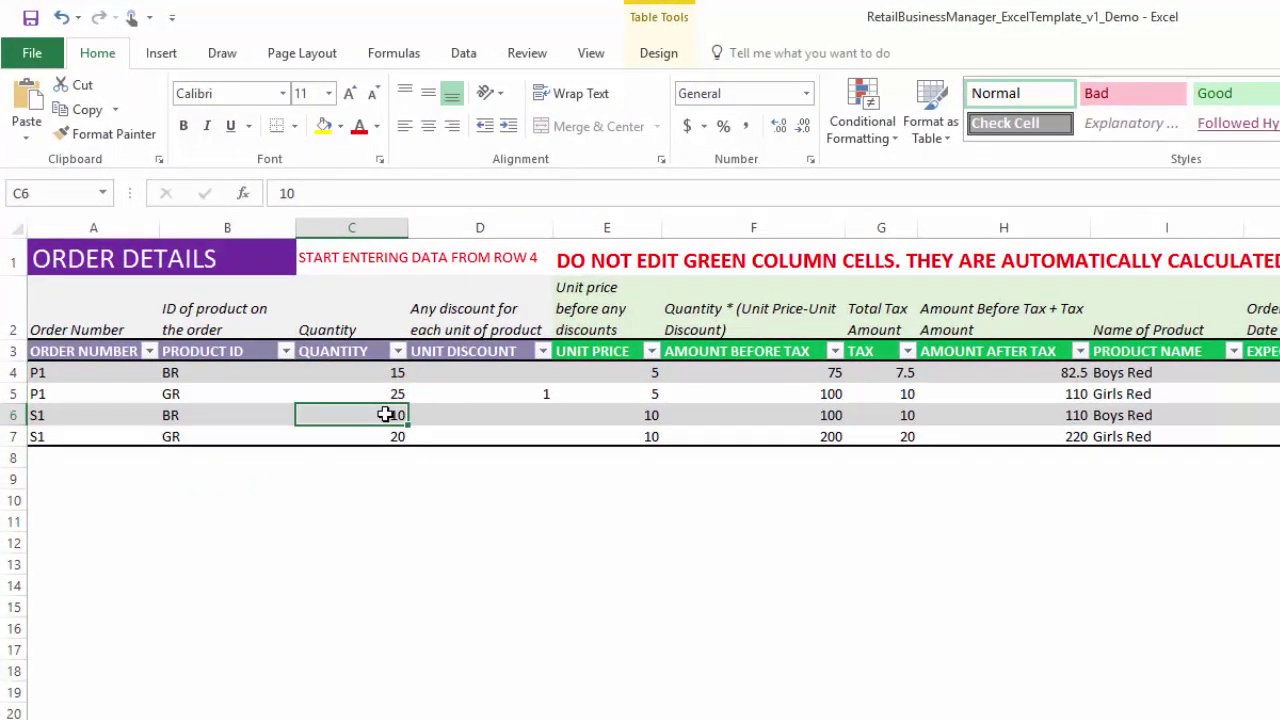
click(384, 396)
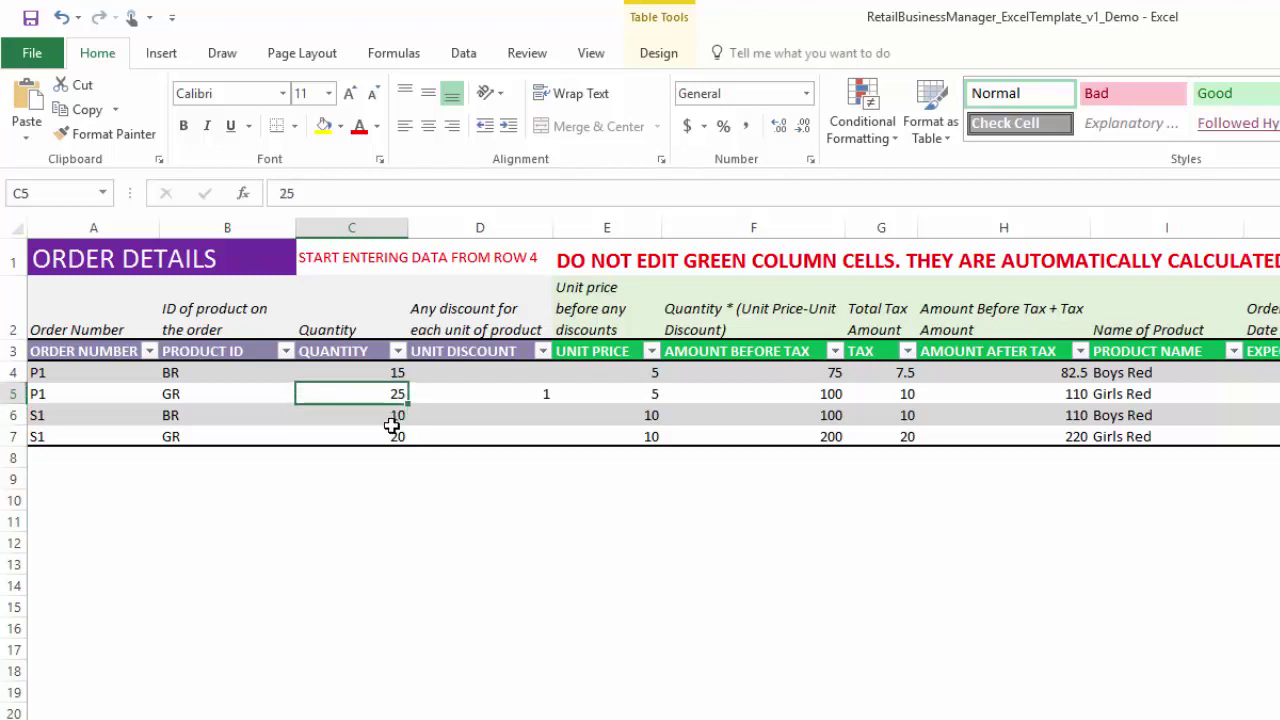
click(391, 436)
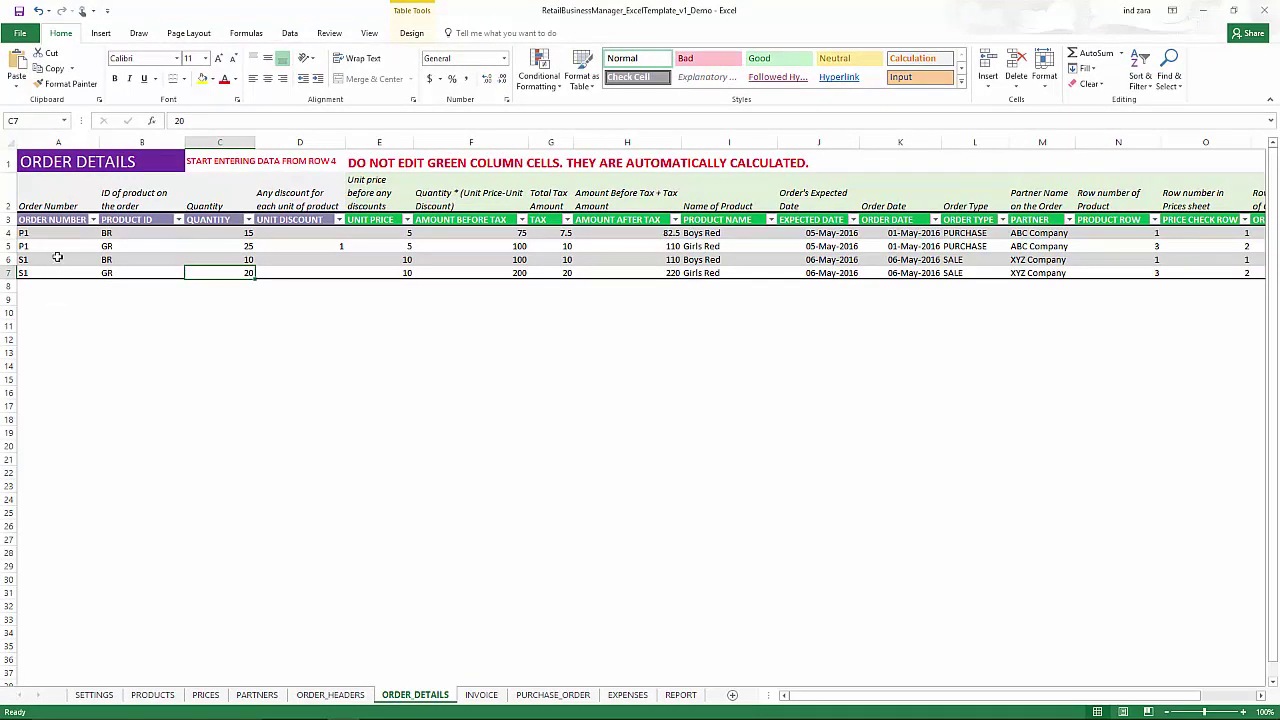
On the ORDER_HEADERS sheet, review the order type options available for the purchase order in row 4
click(343, 692)
click(290, 234)
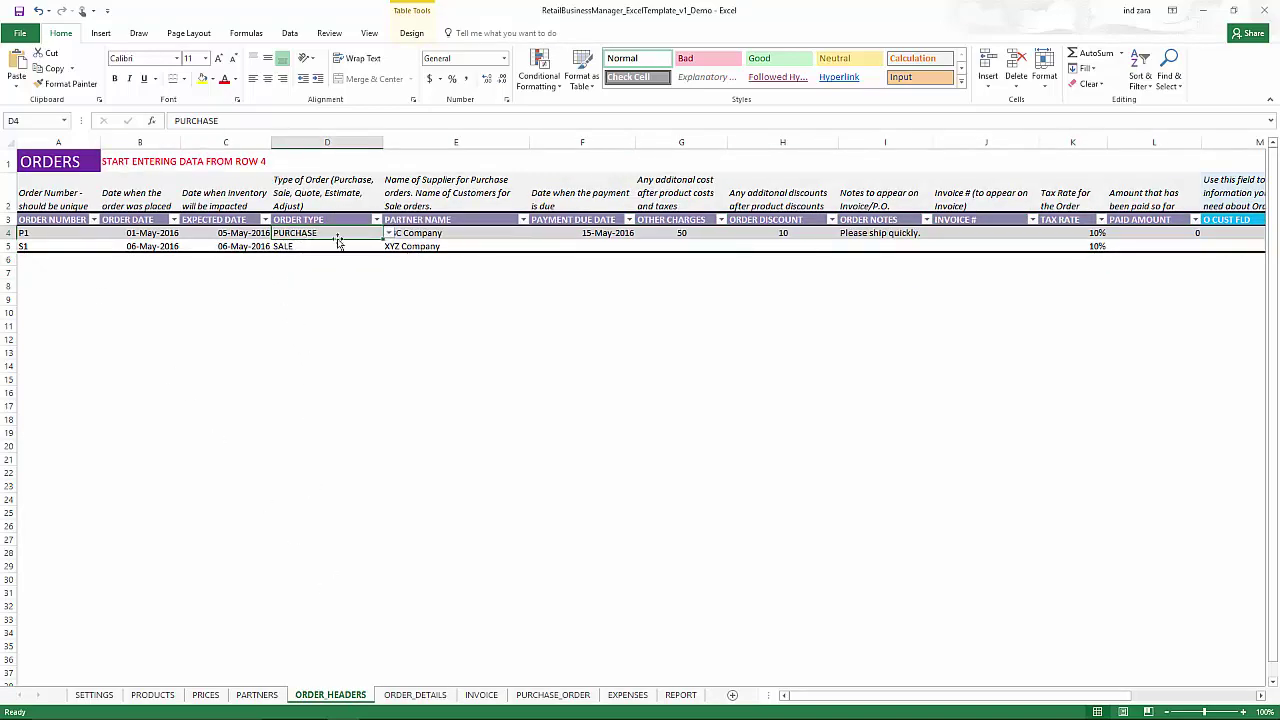
click(388, 235)
click(375, 233)
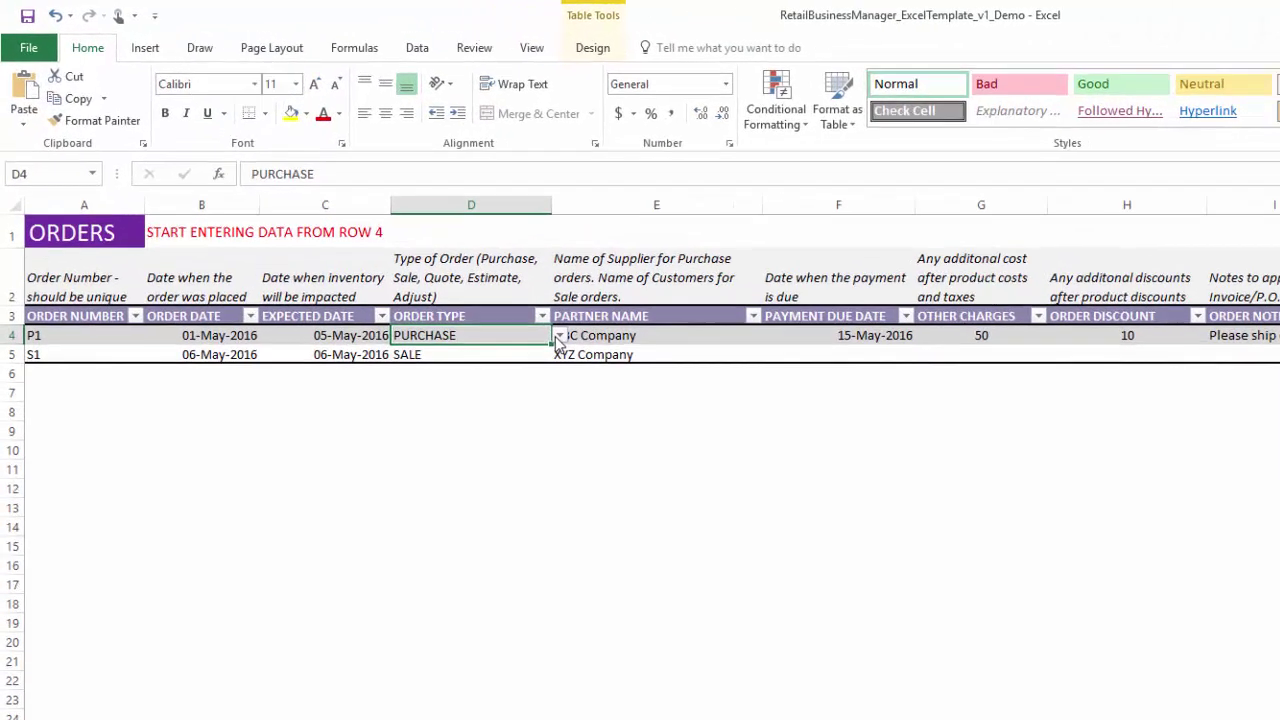
click(398, 240)
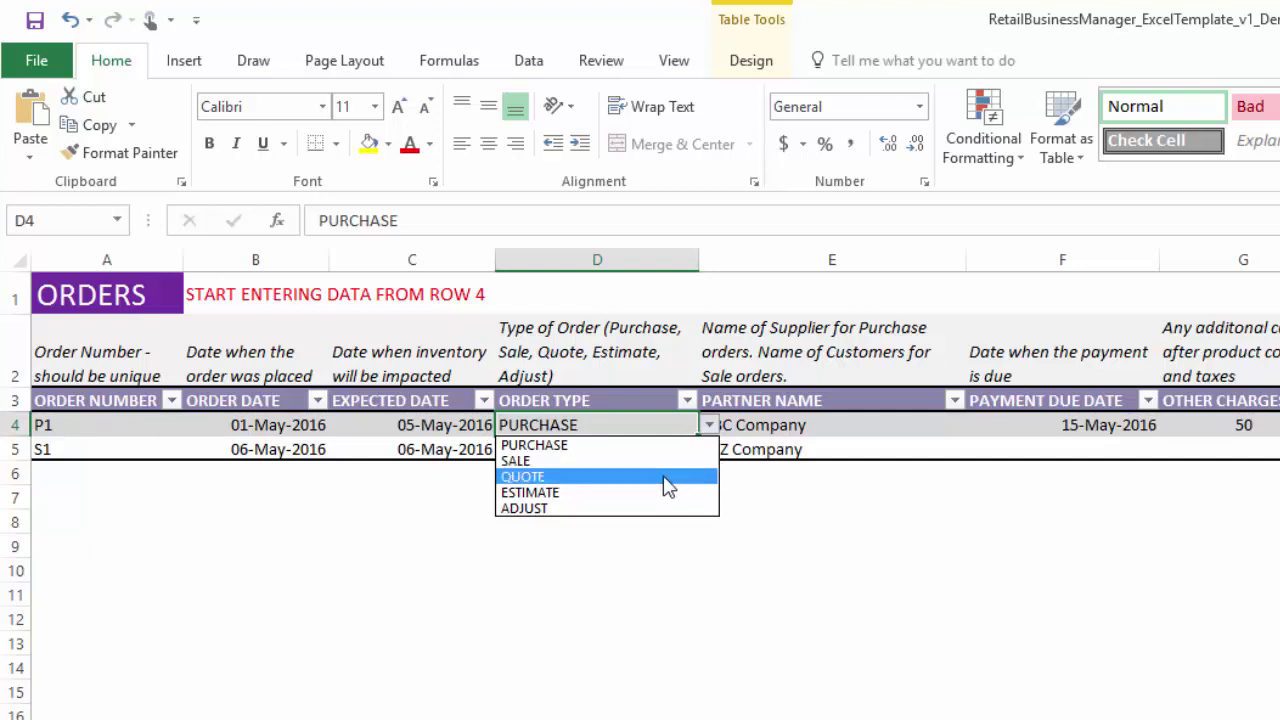
key(Escape)
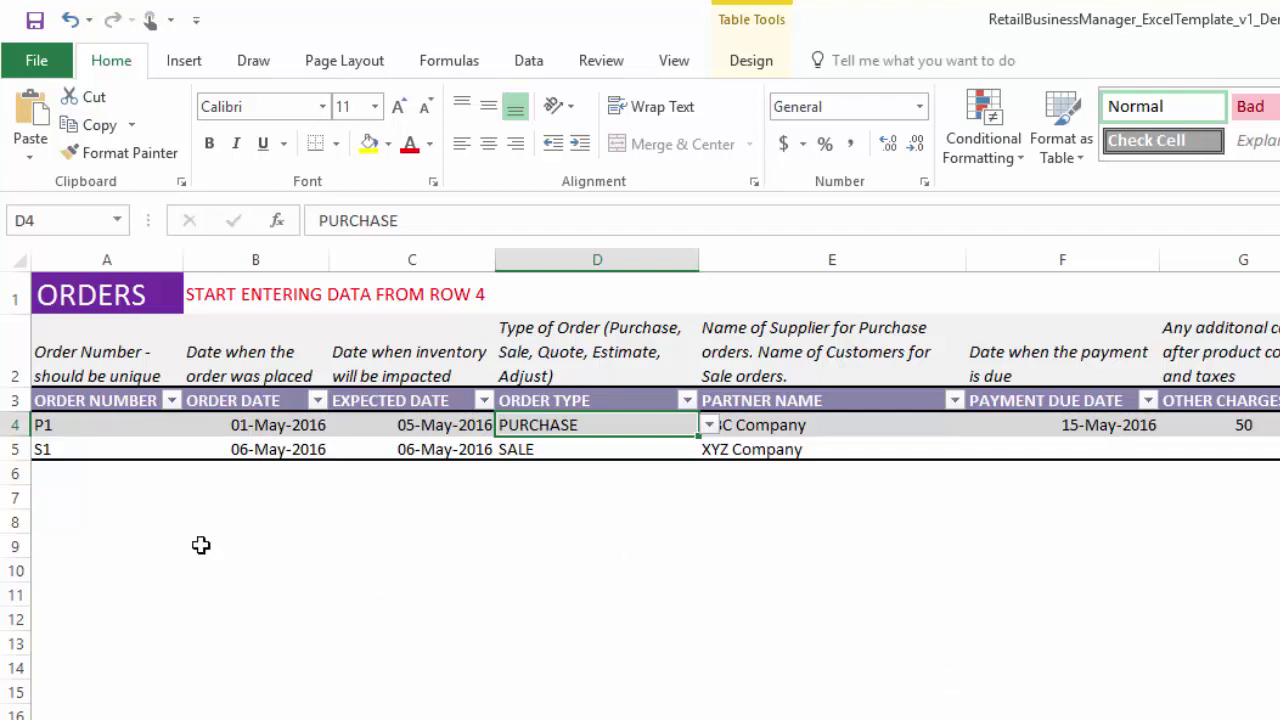
Start a purchase return in row 6 of ORDER_HEADERS with its order number and 5/6/2016 as both order date and expected date
click(118, 478)
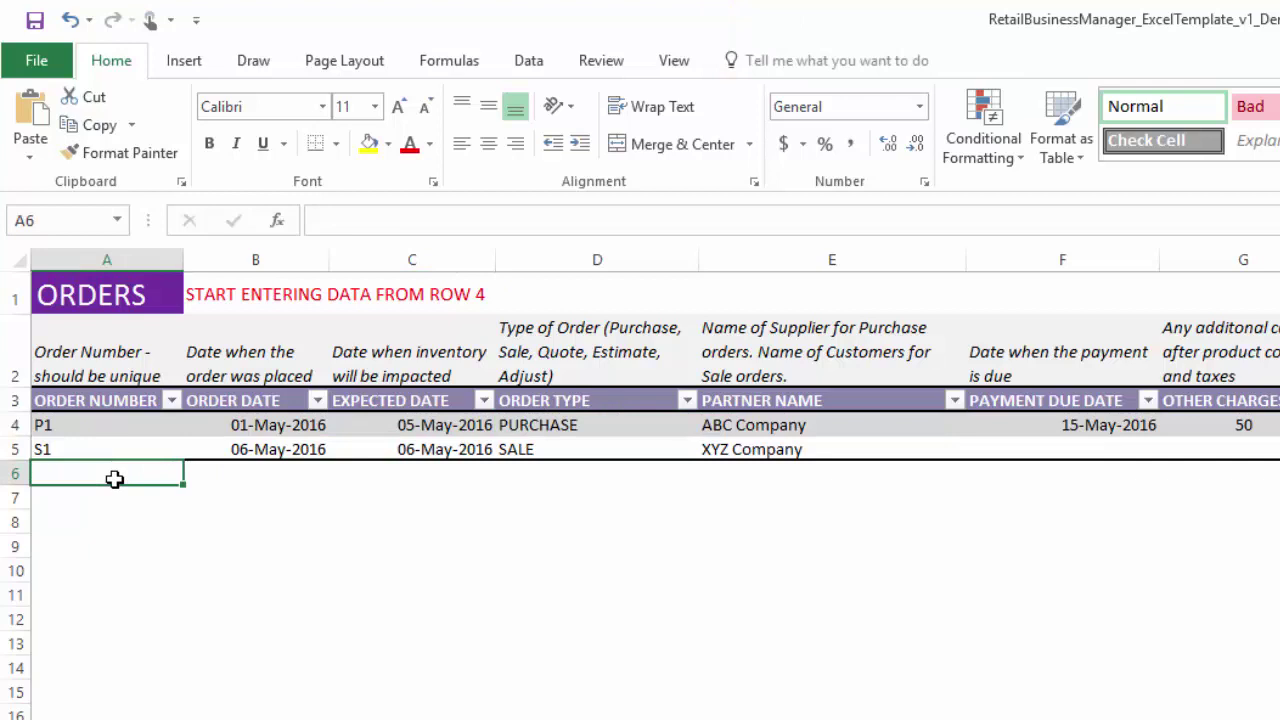
text(PR)
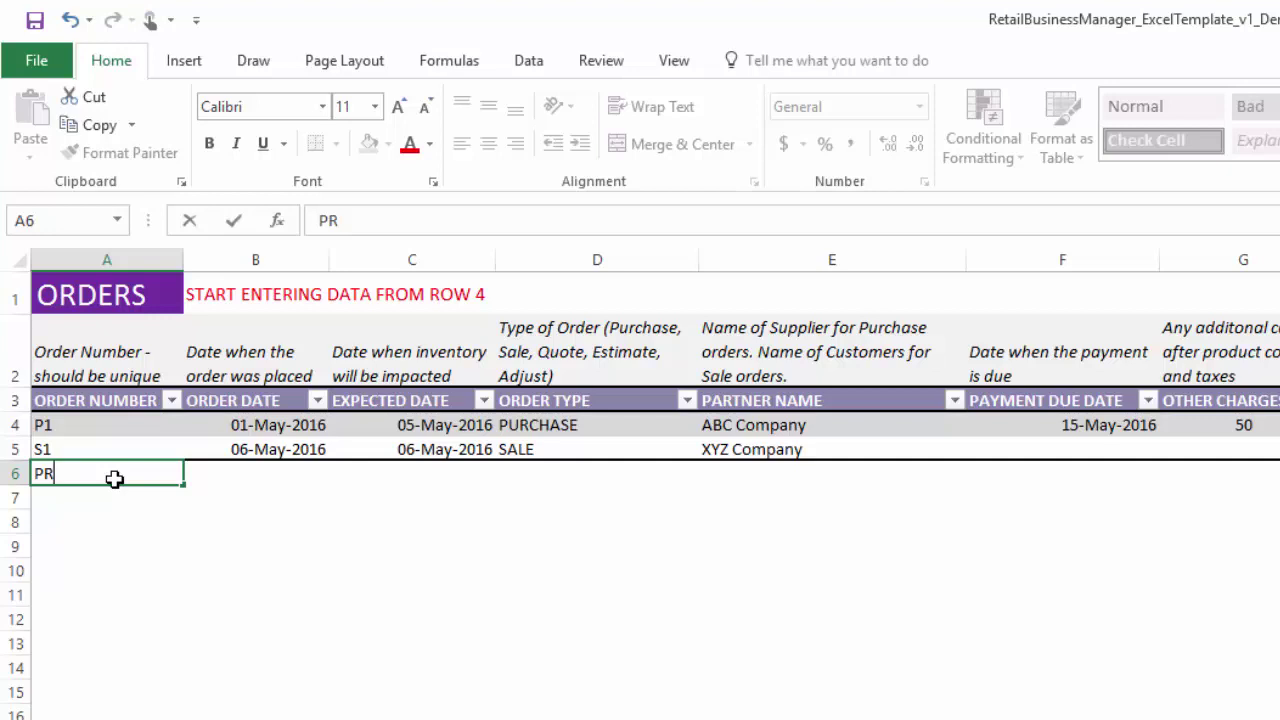
text(1)
key(Tab)
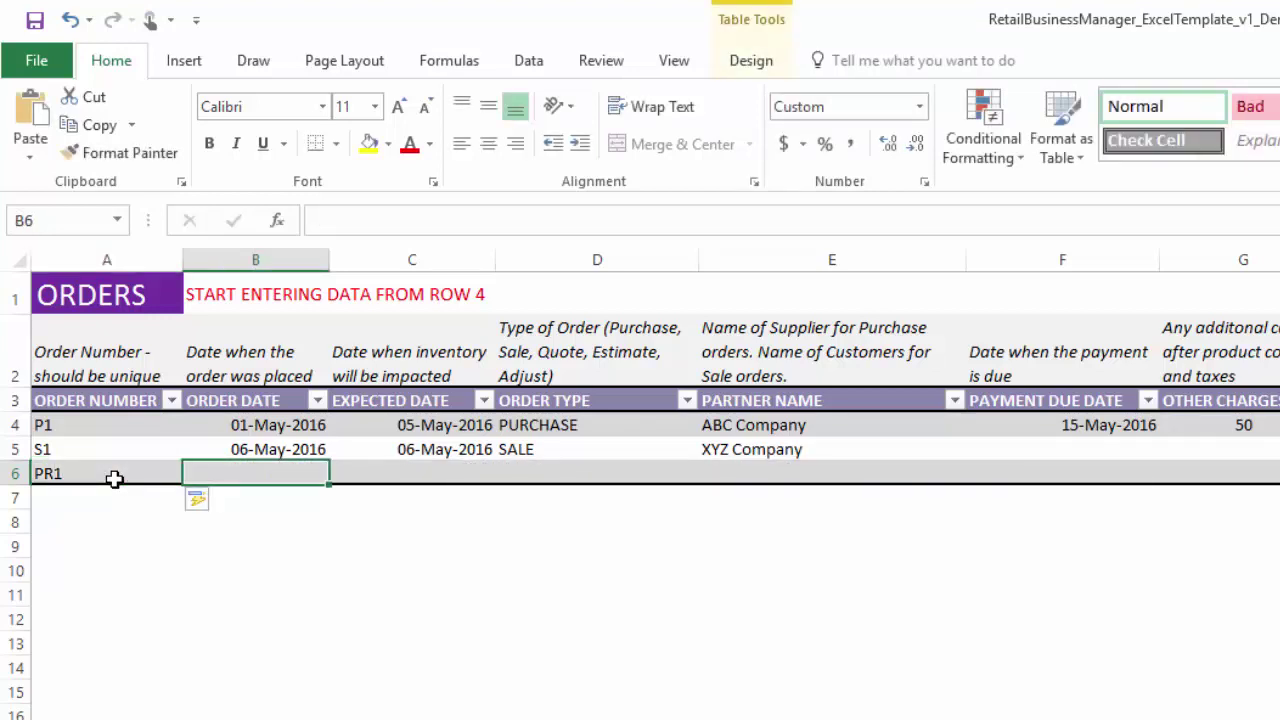
text(5/6)
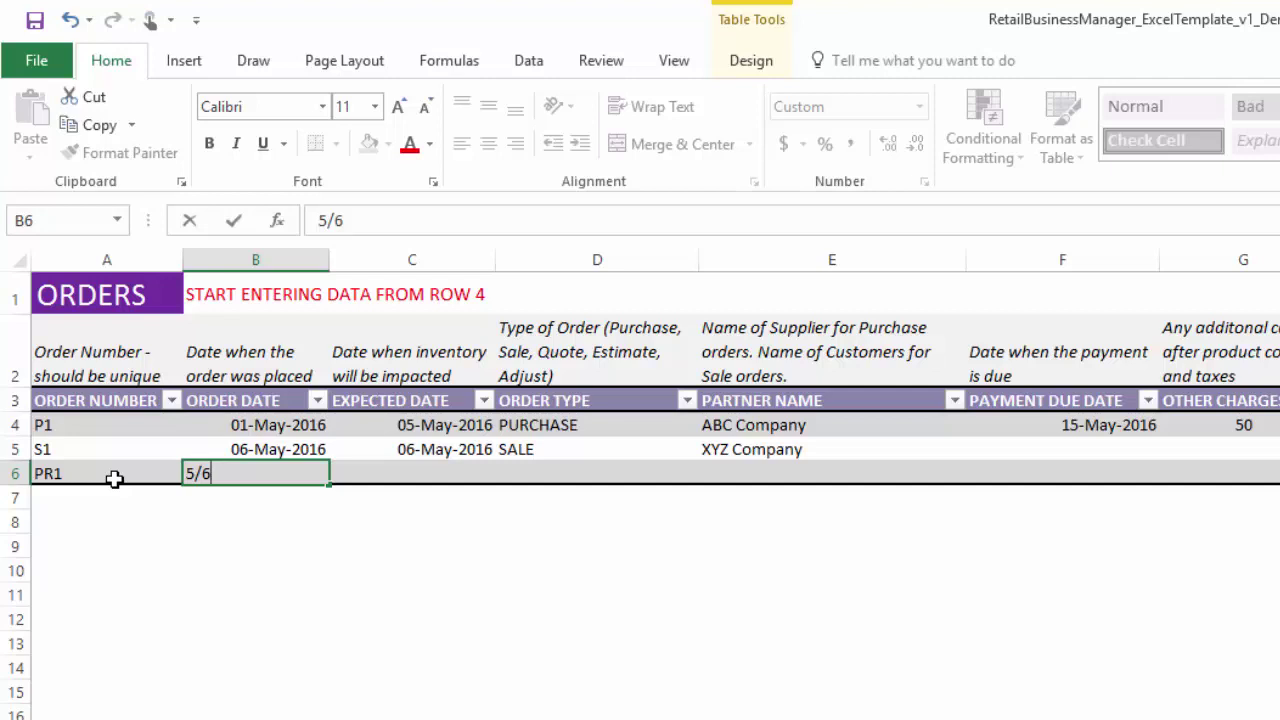
text(/2016)
key(Tab)
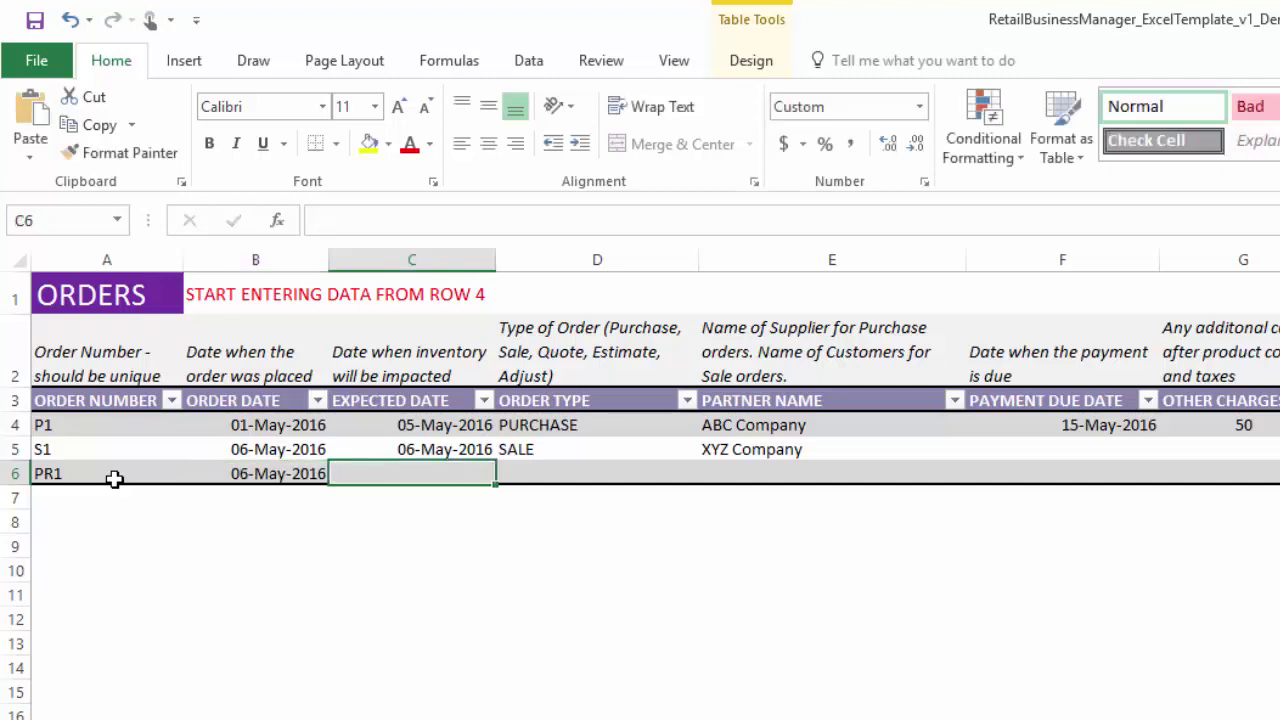
text(5/6/2016)
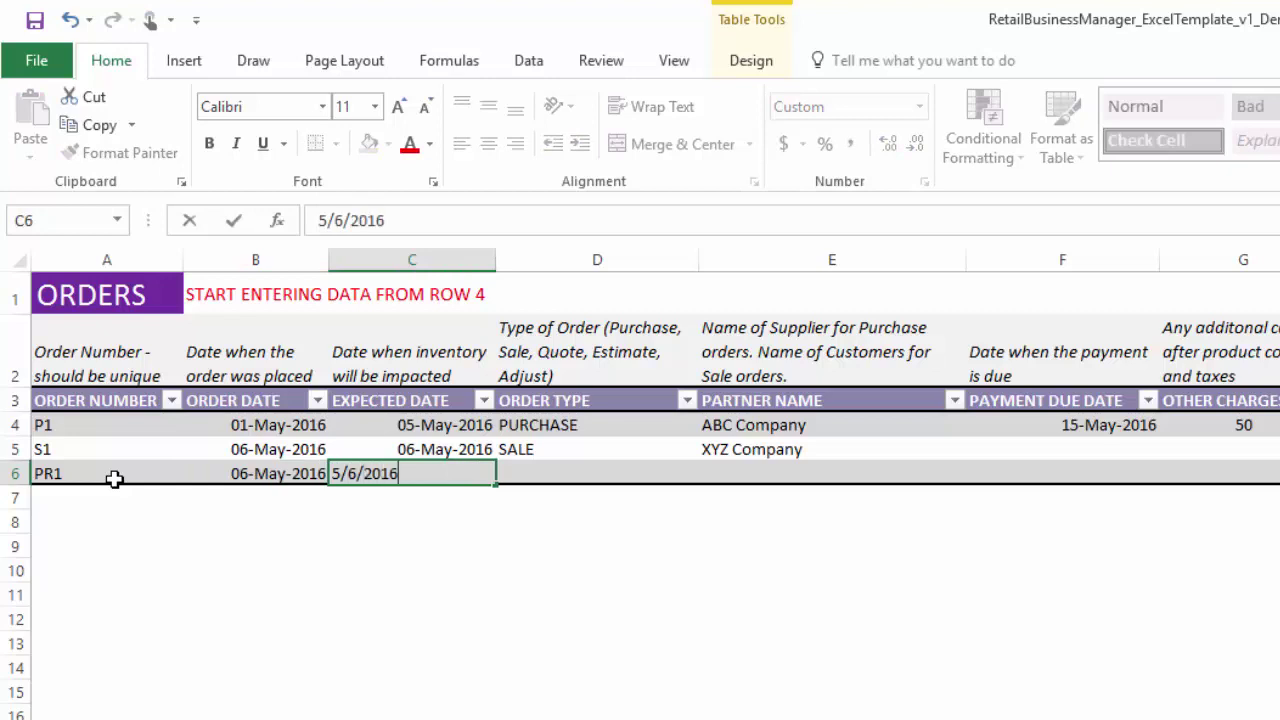
key(Tab)
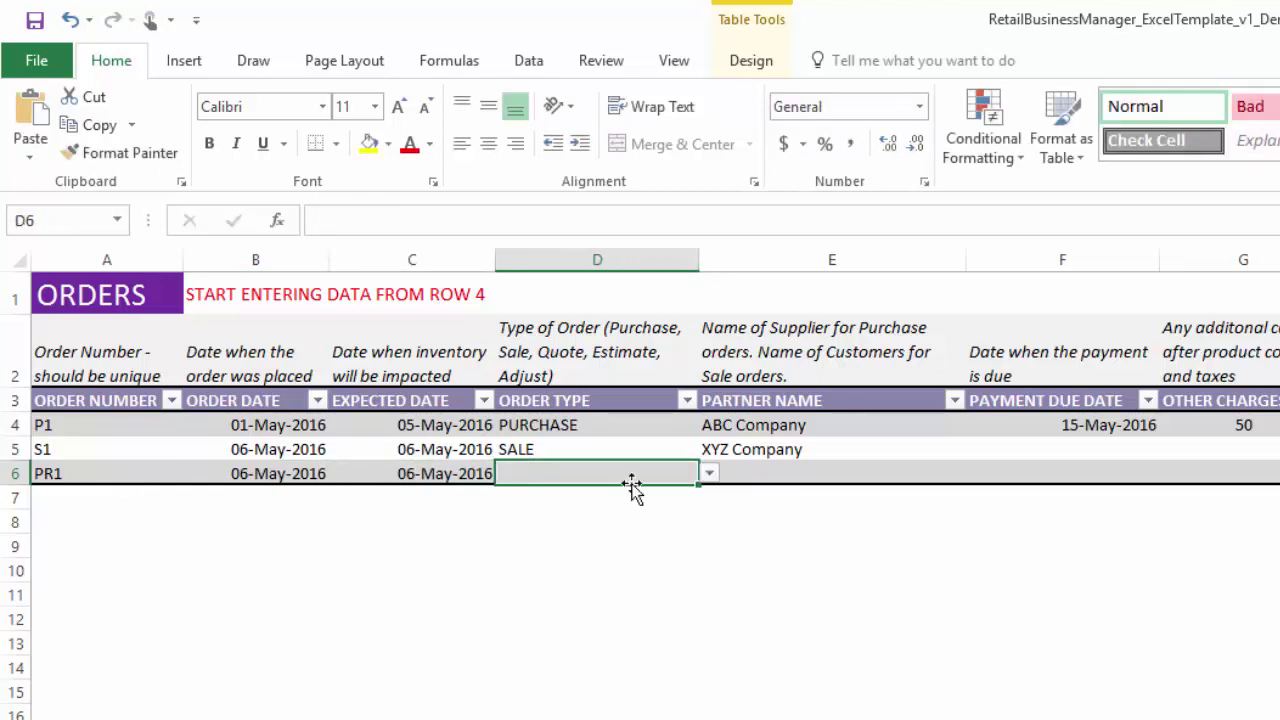
Set the purchase return's order type to PURCHASE and its partner to ABC Company
click(709, 476)
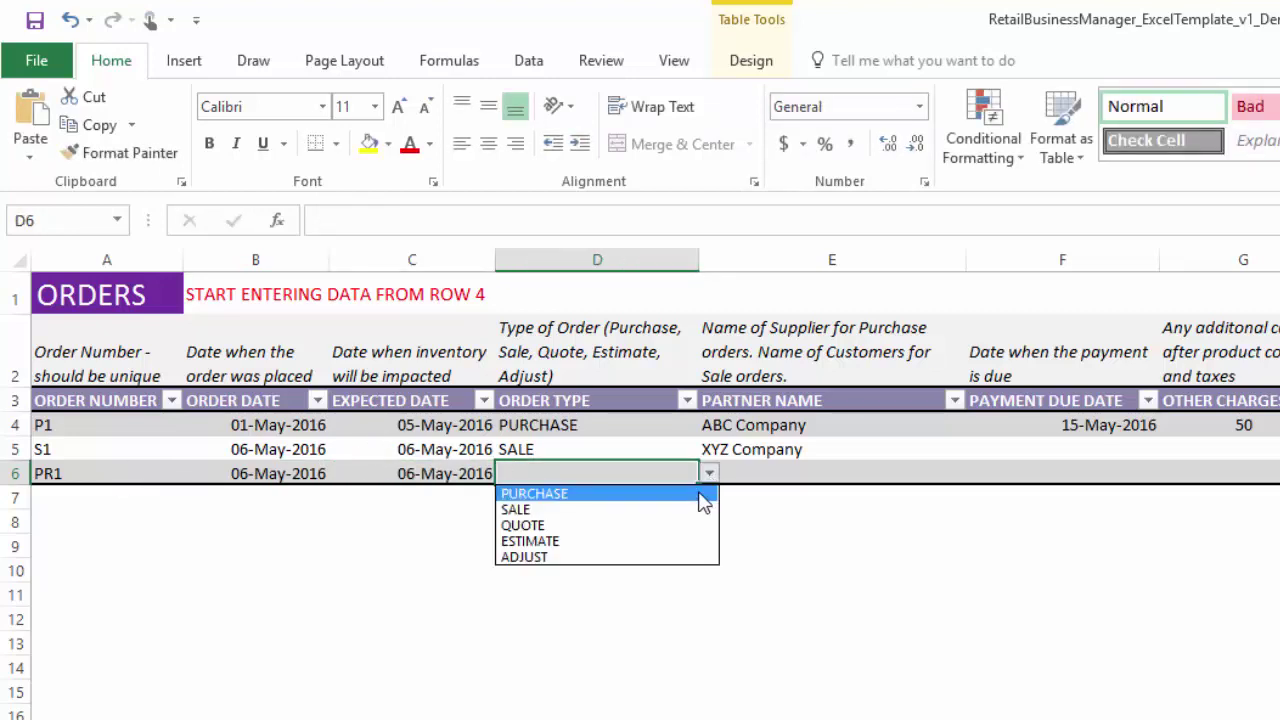
click(701, 495)
click(857, 474)
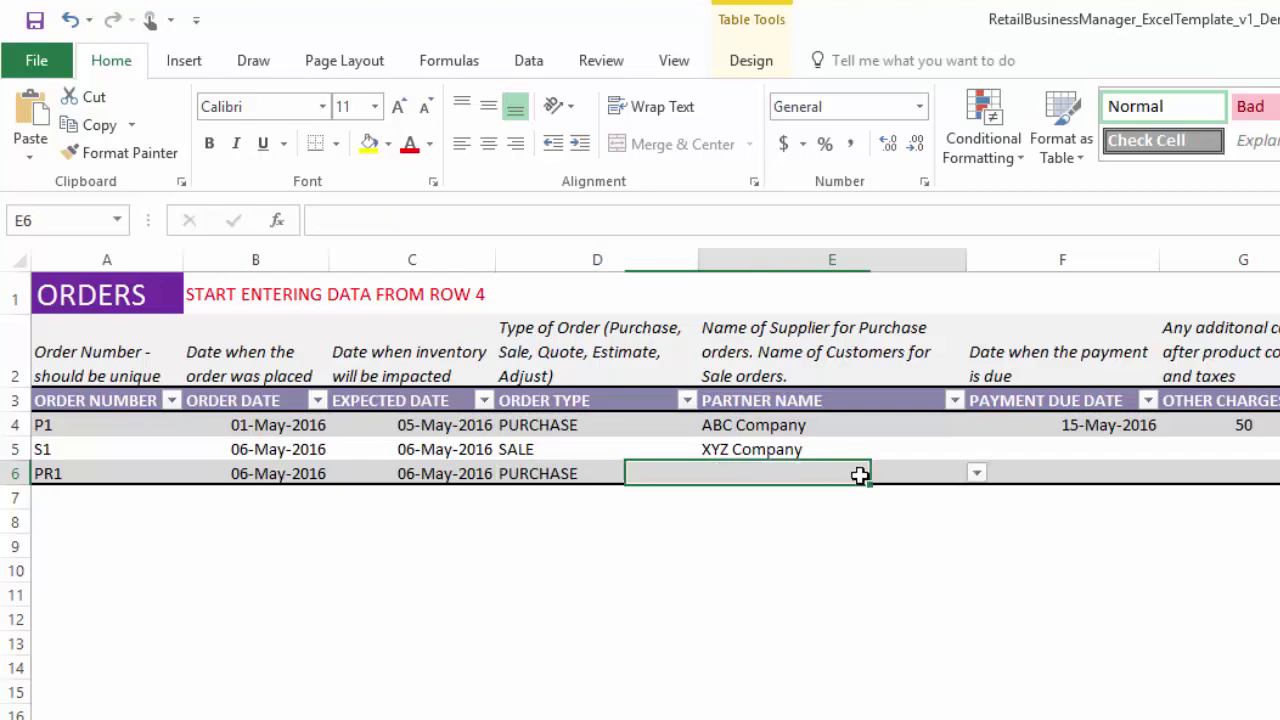
click(979, 476)
click(964, 491)
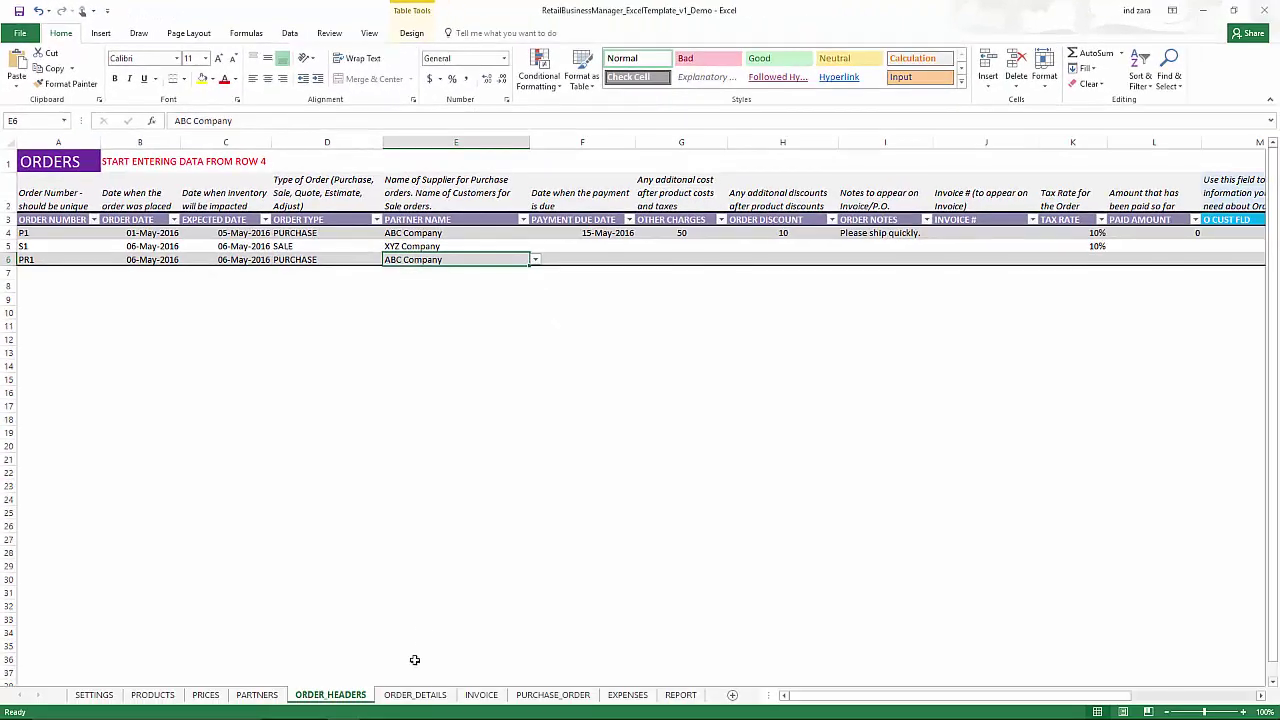
On the ORDER_DETAILS sheet, fill row 8 with the purchase return's order number, product ID BR and quantity -5
click(418, 694)
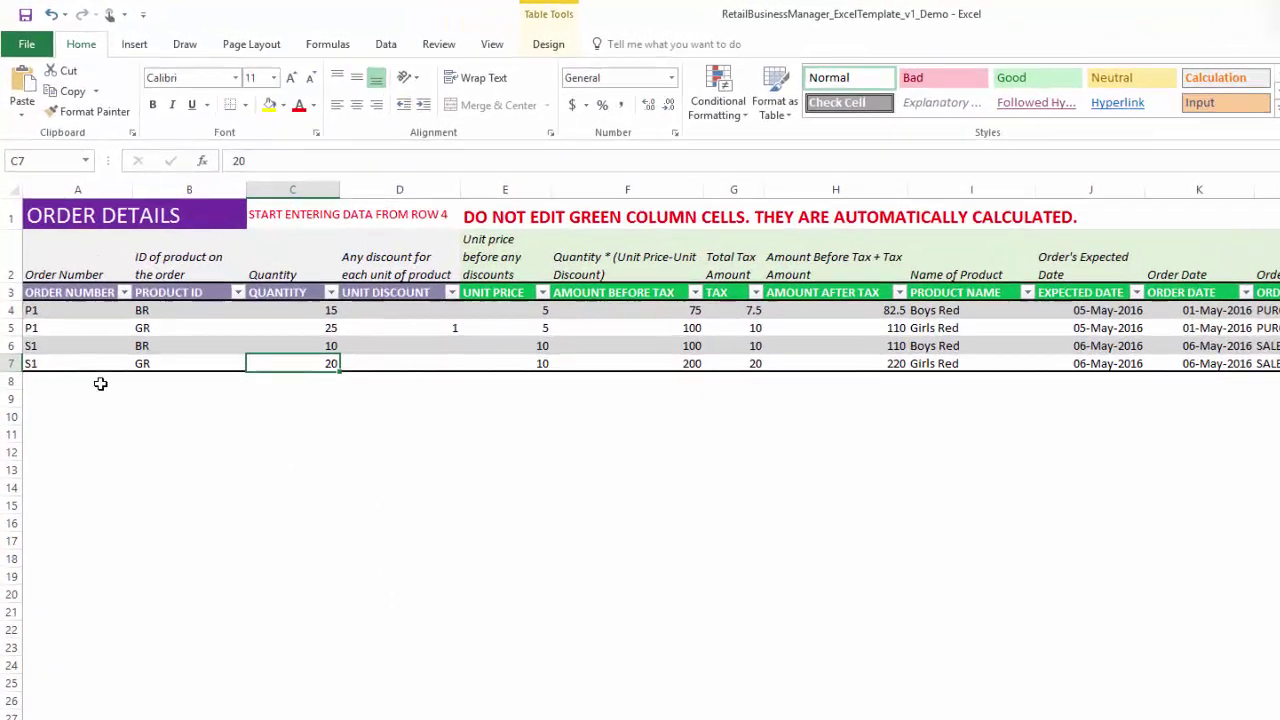
click(100, 383)
text(PR)
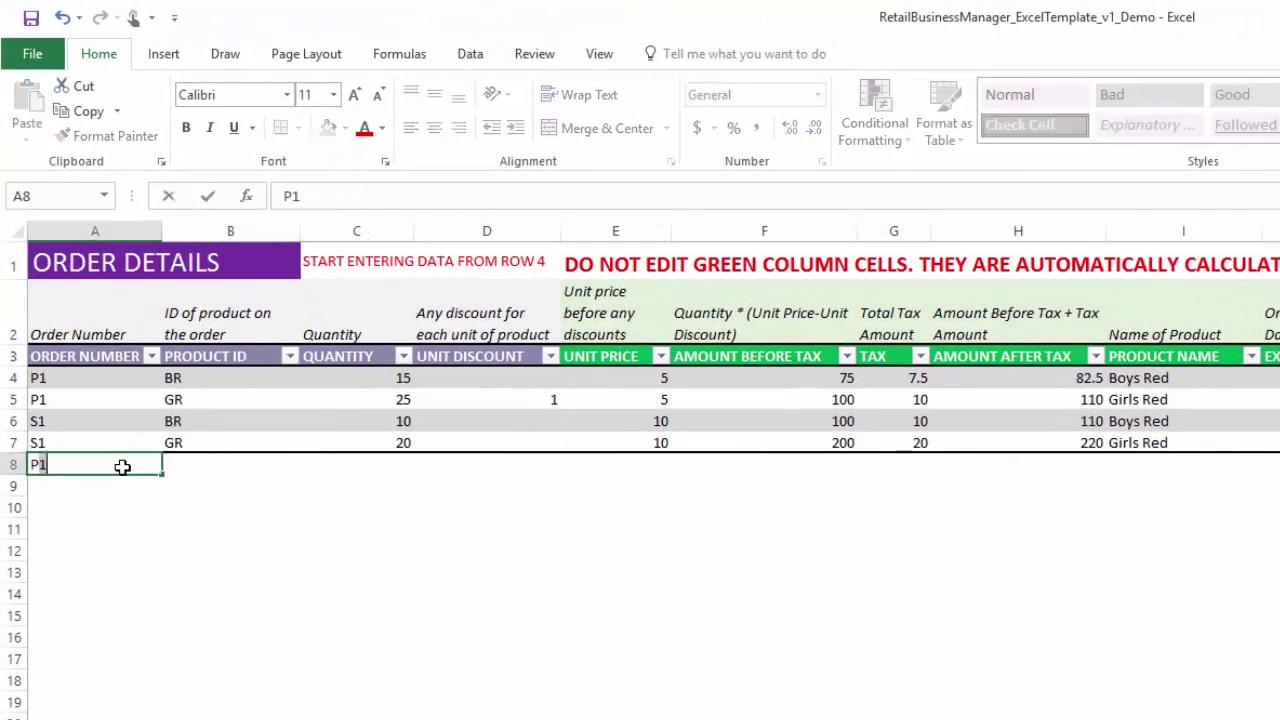
text(1)
key(Tab)
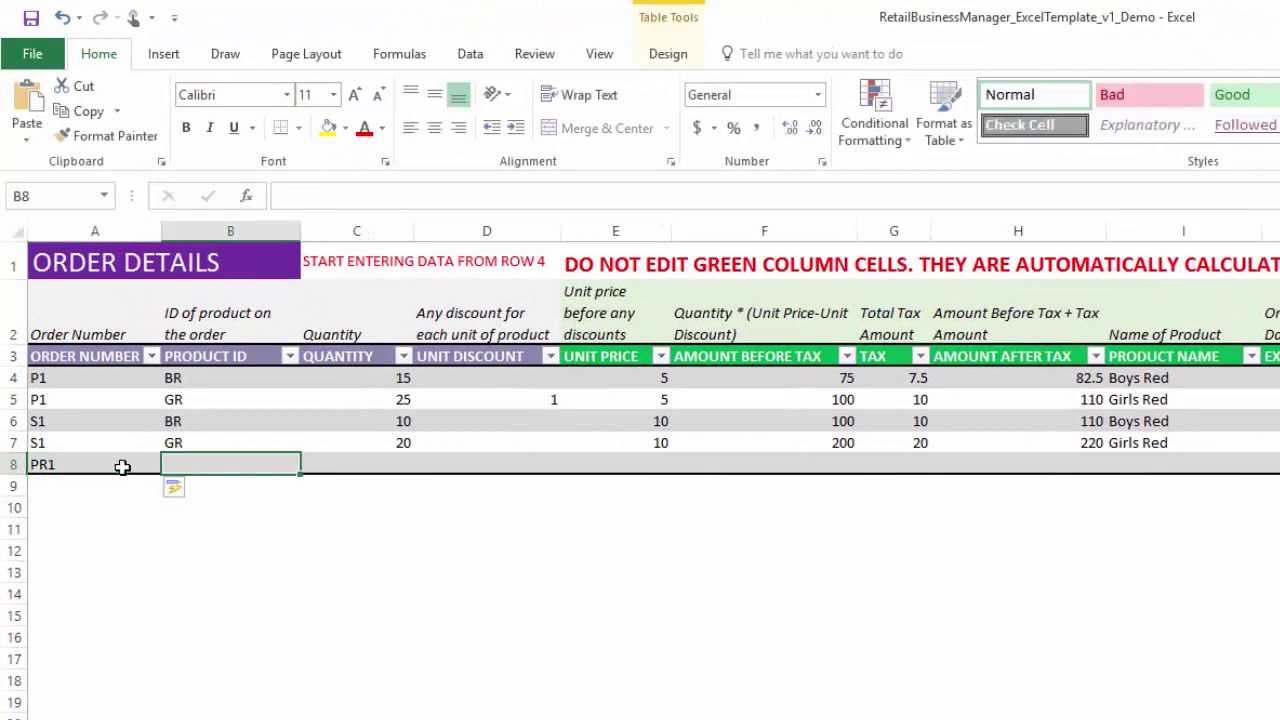
text(BR)
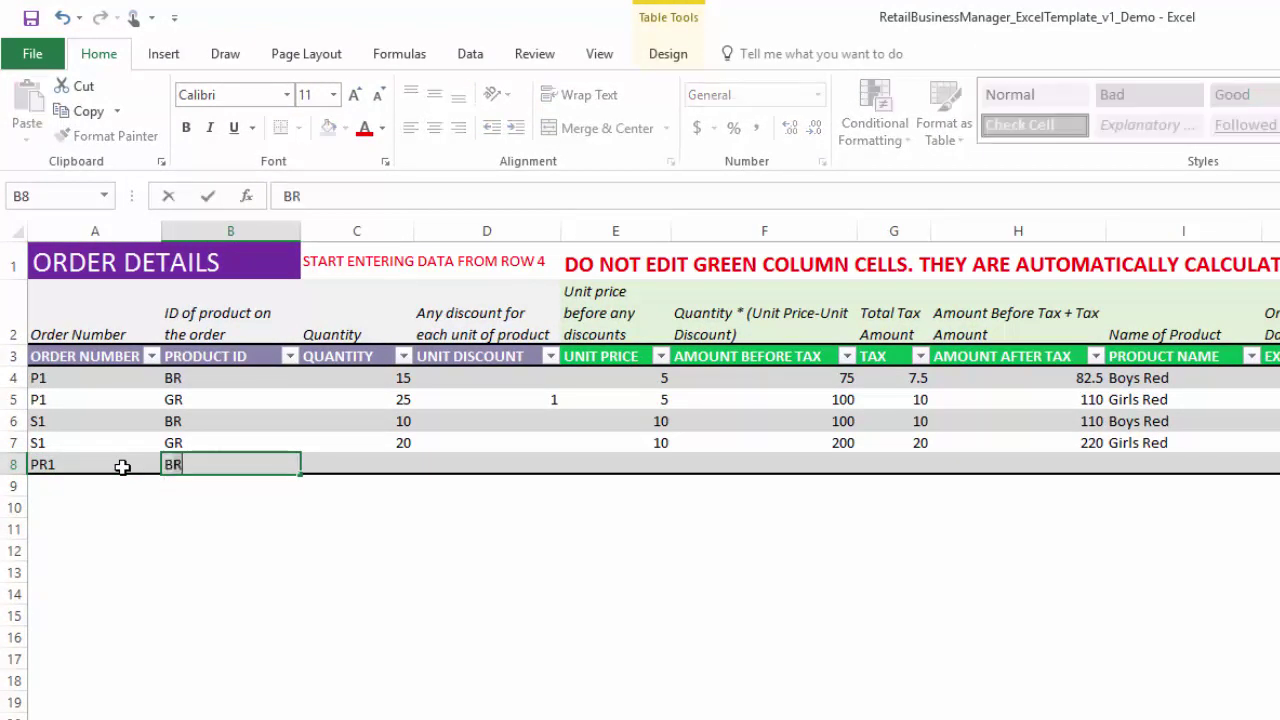
key(Tab)
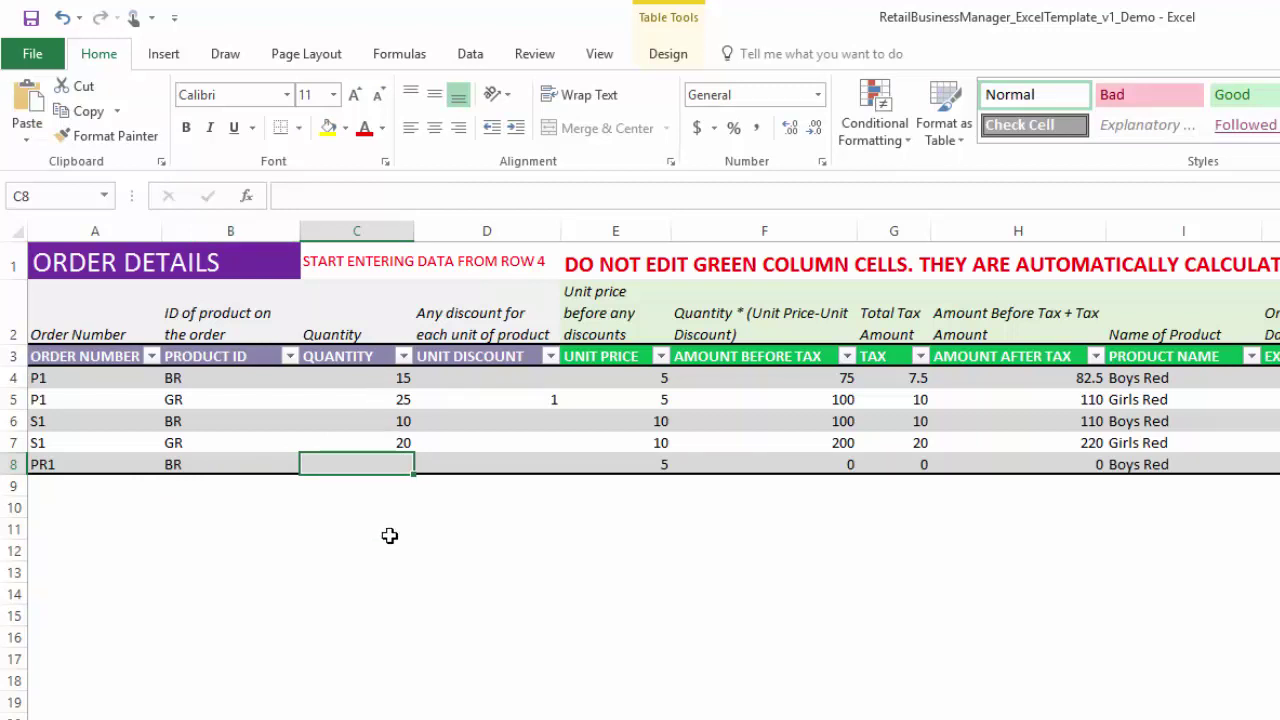
text(-5)
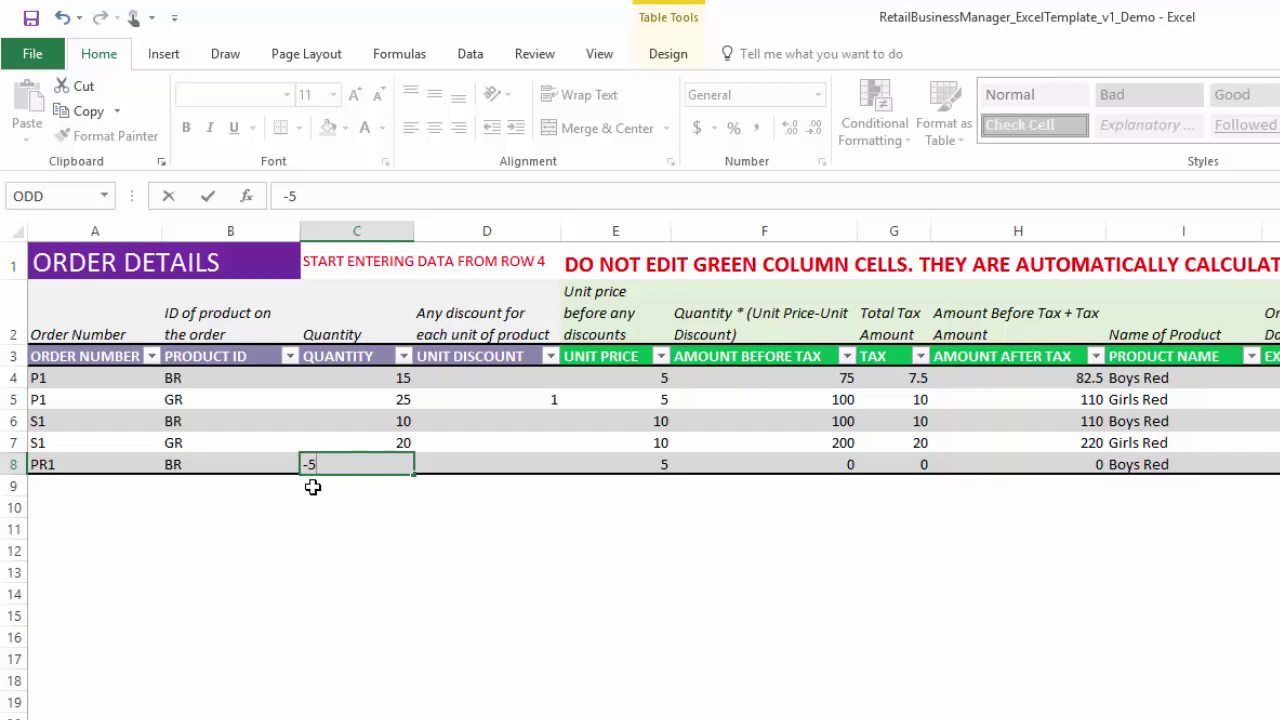
key(Tab)
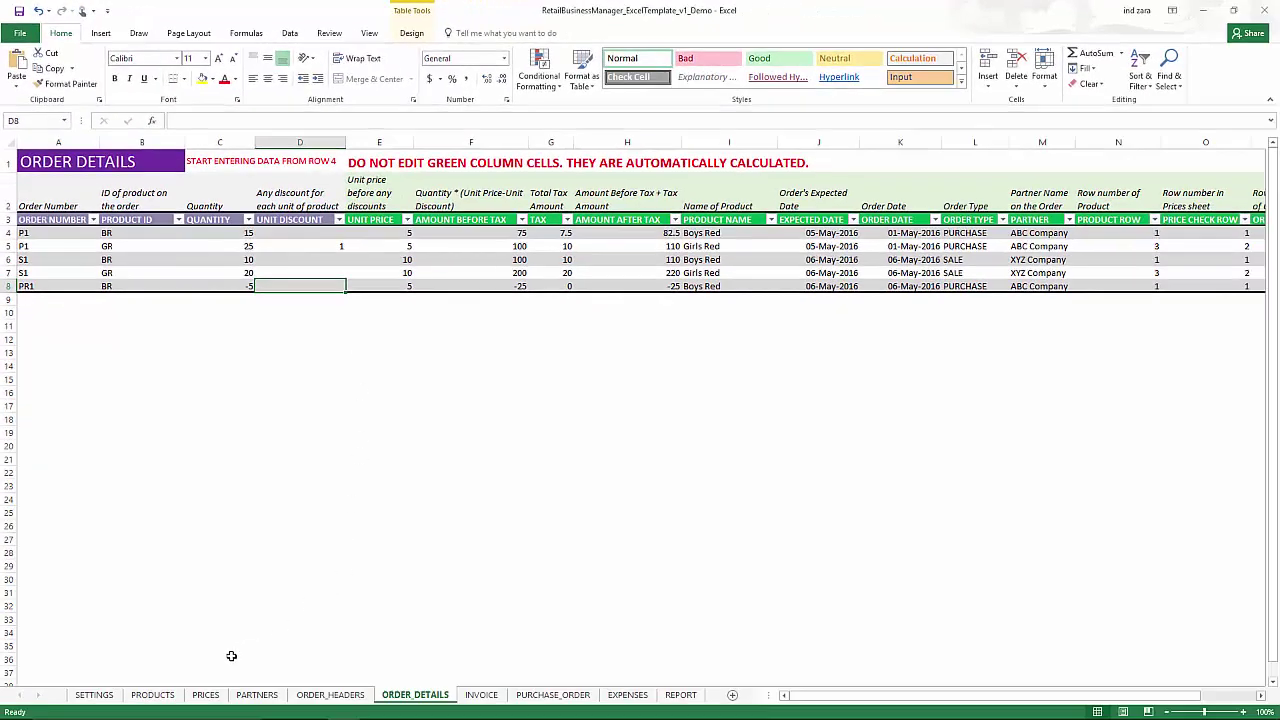
Check BR's inventory on hand on the PRODUCTS sheet against its purchase, sale and return quantities on ORDER_DETAILS
click(168, 700)
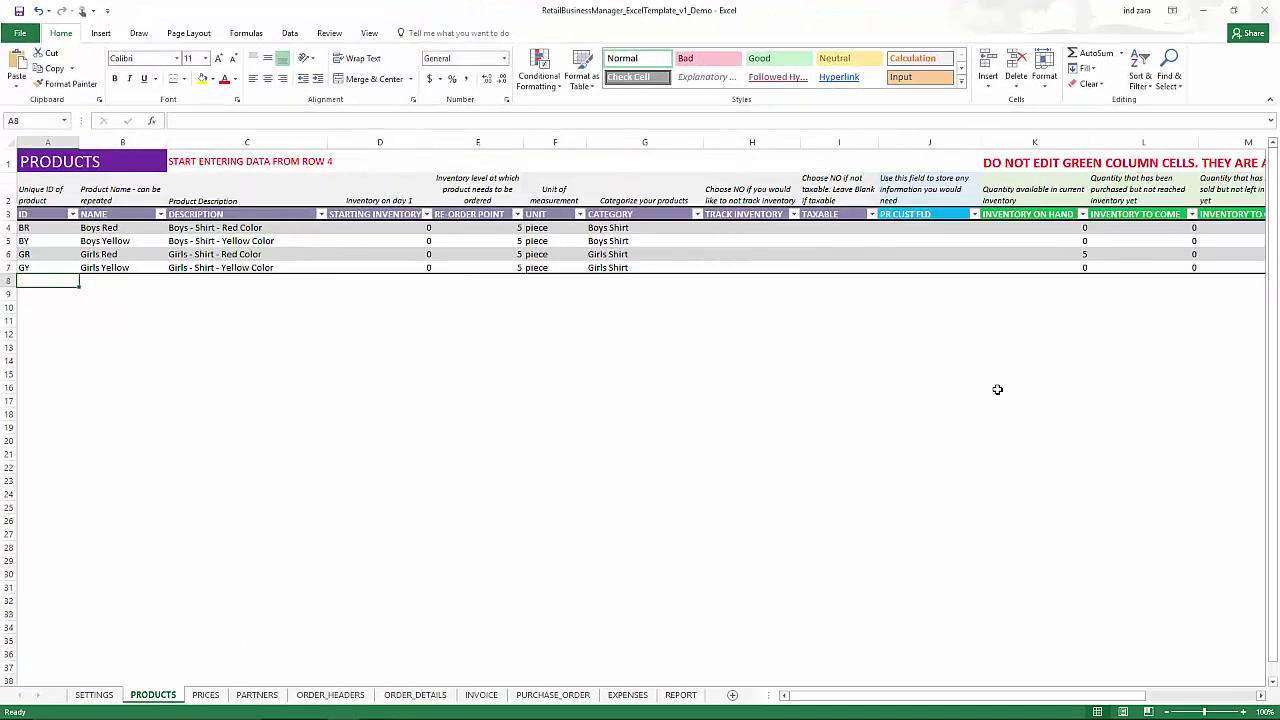
click(1072, 230)
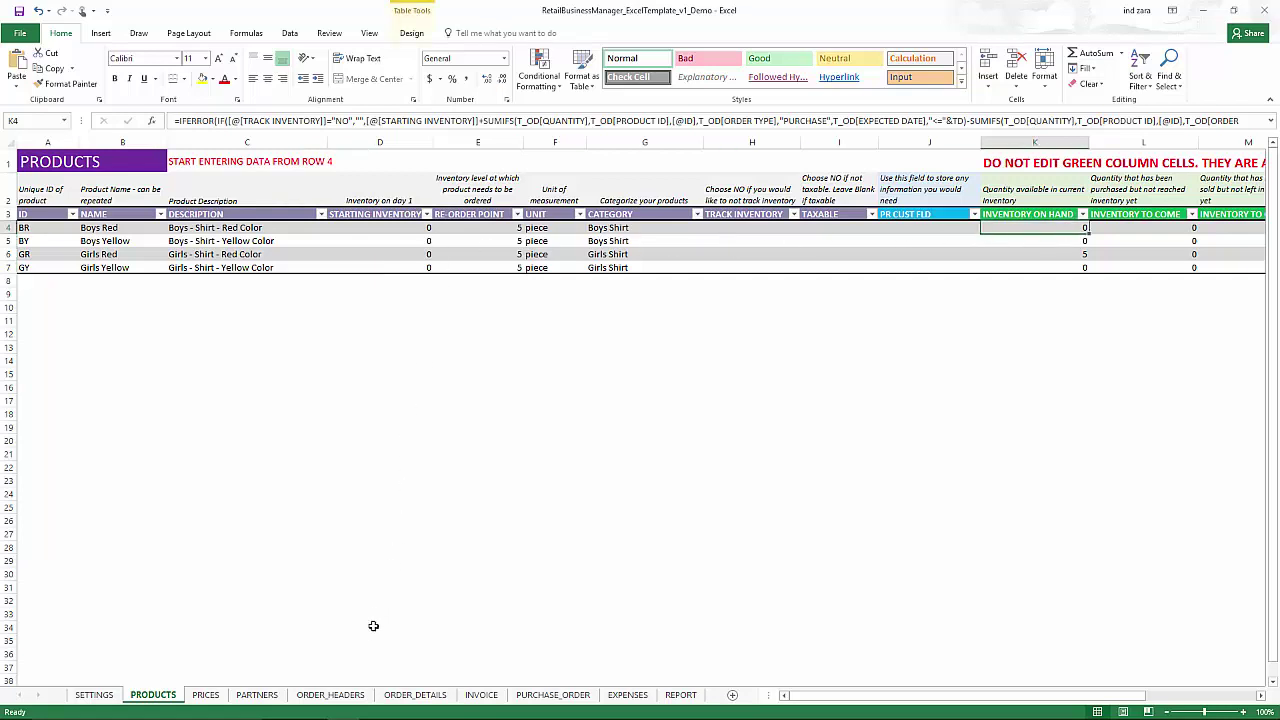
click(400, 698)
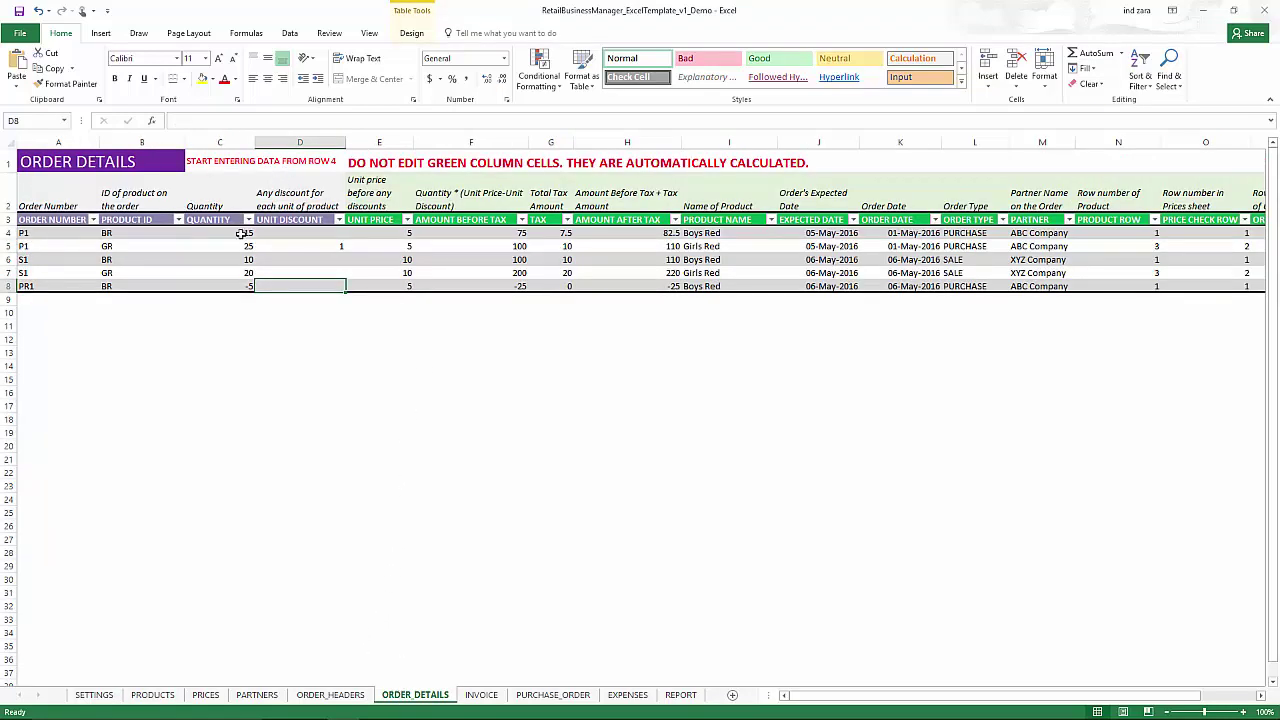
click(228, 233)
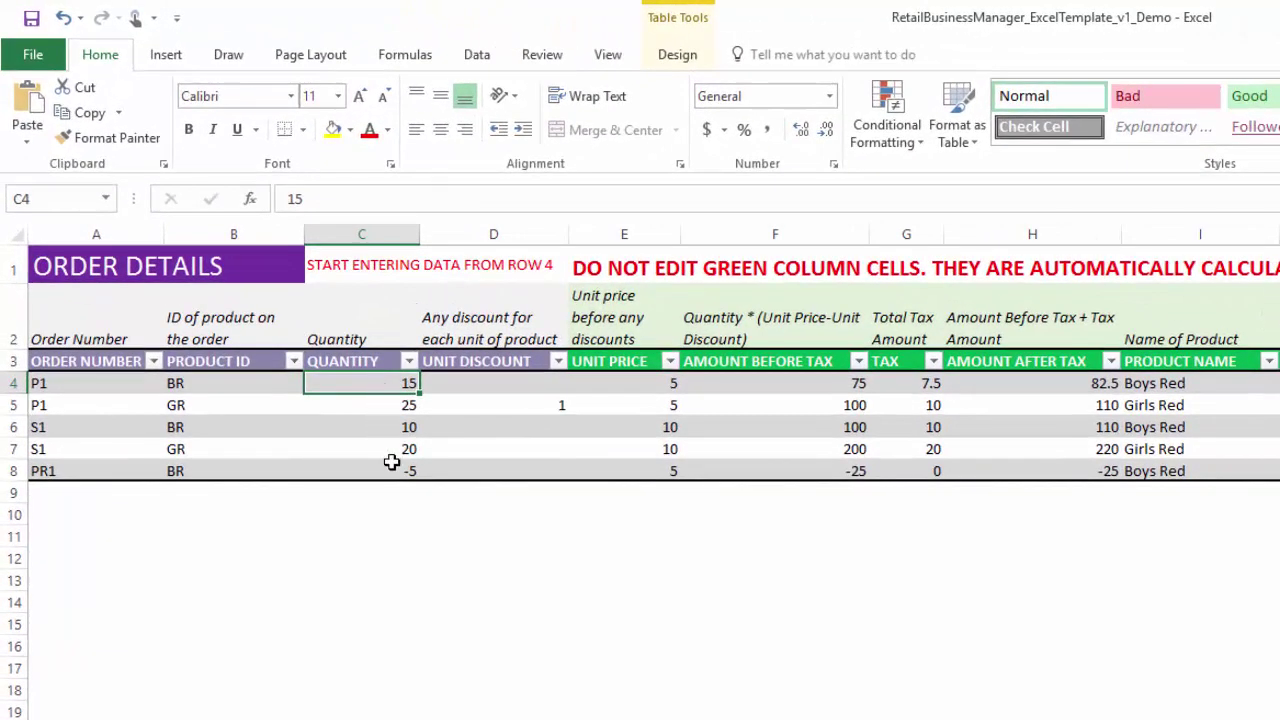
click(392, 467)
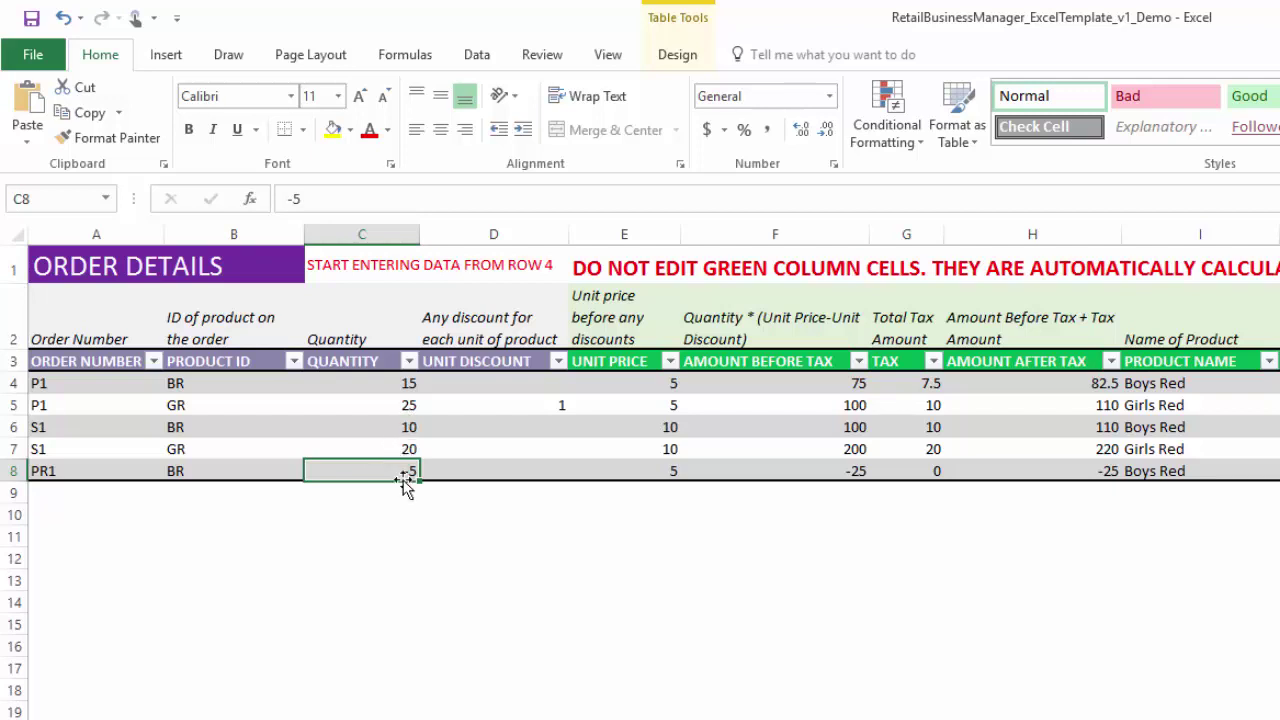
click(399, 430)
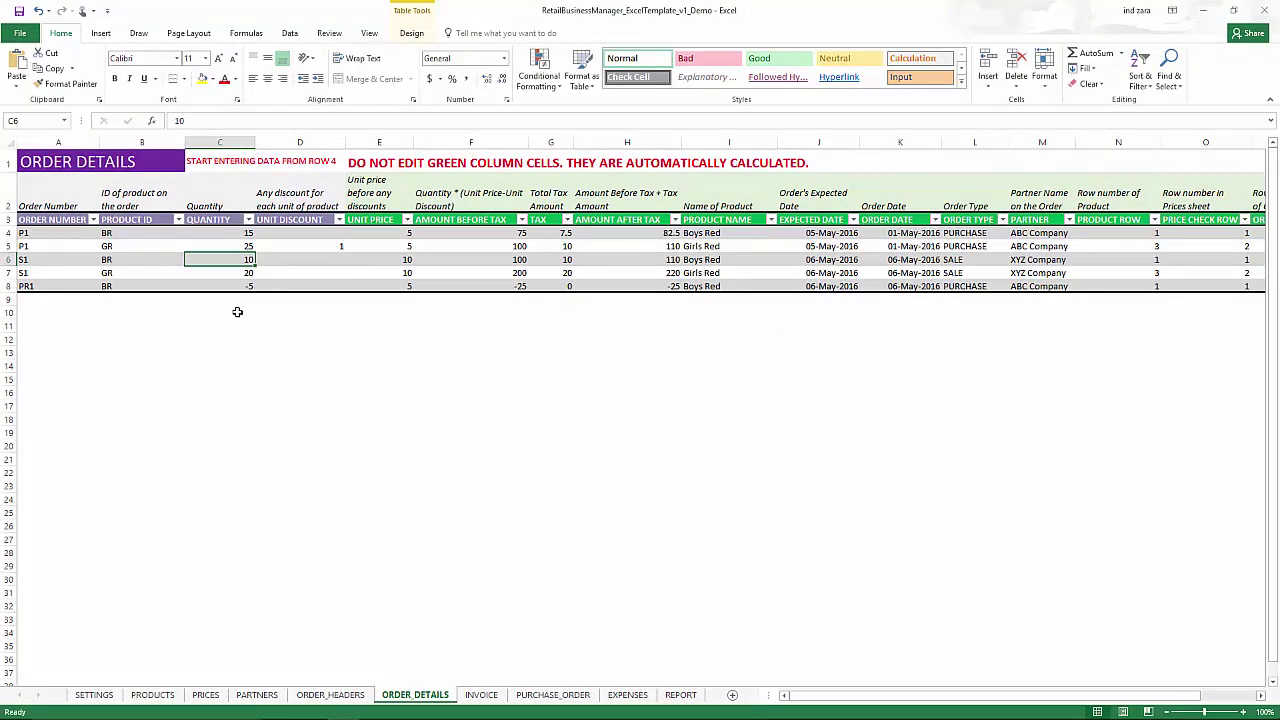
Start a sale return in row 7 of ORDER_HEADERS with its order number and 5/10/2016 as both order date and expected date
click(355, 694)
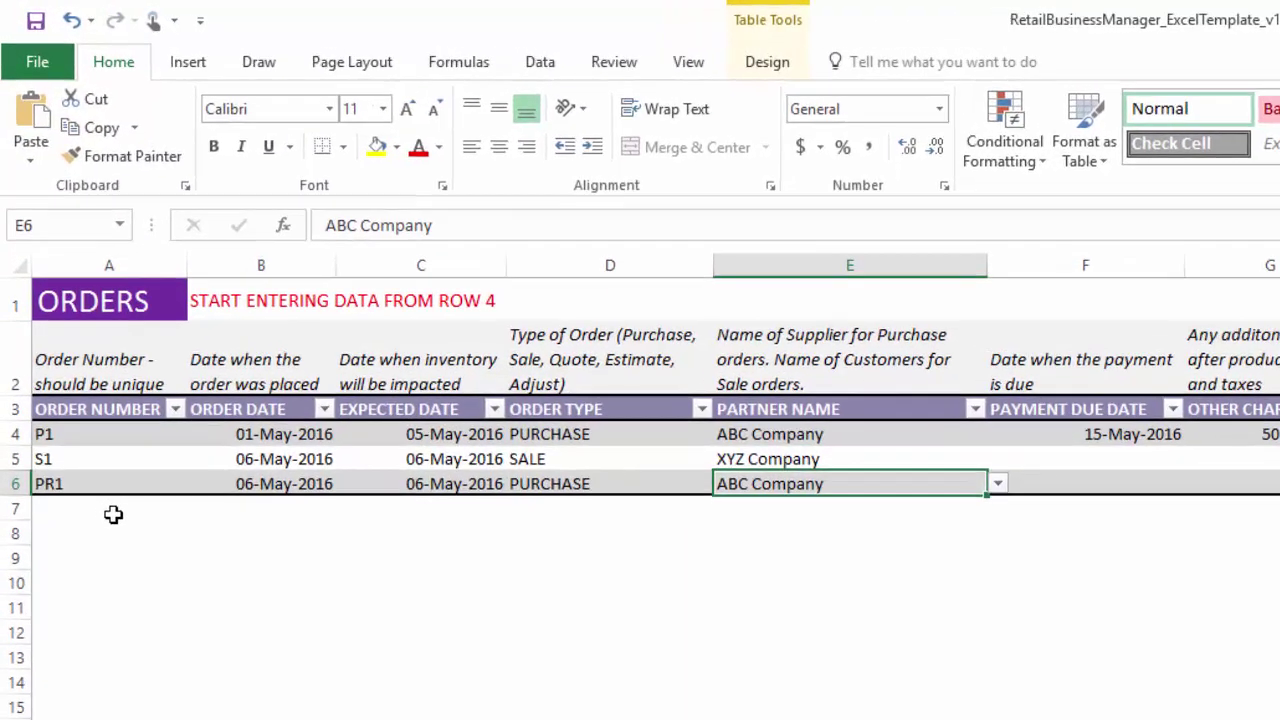
click(52, 275)
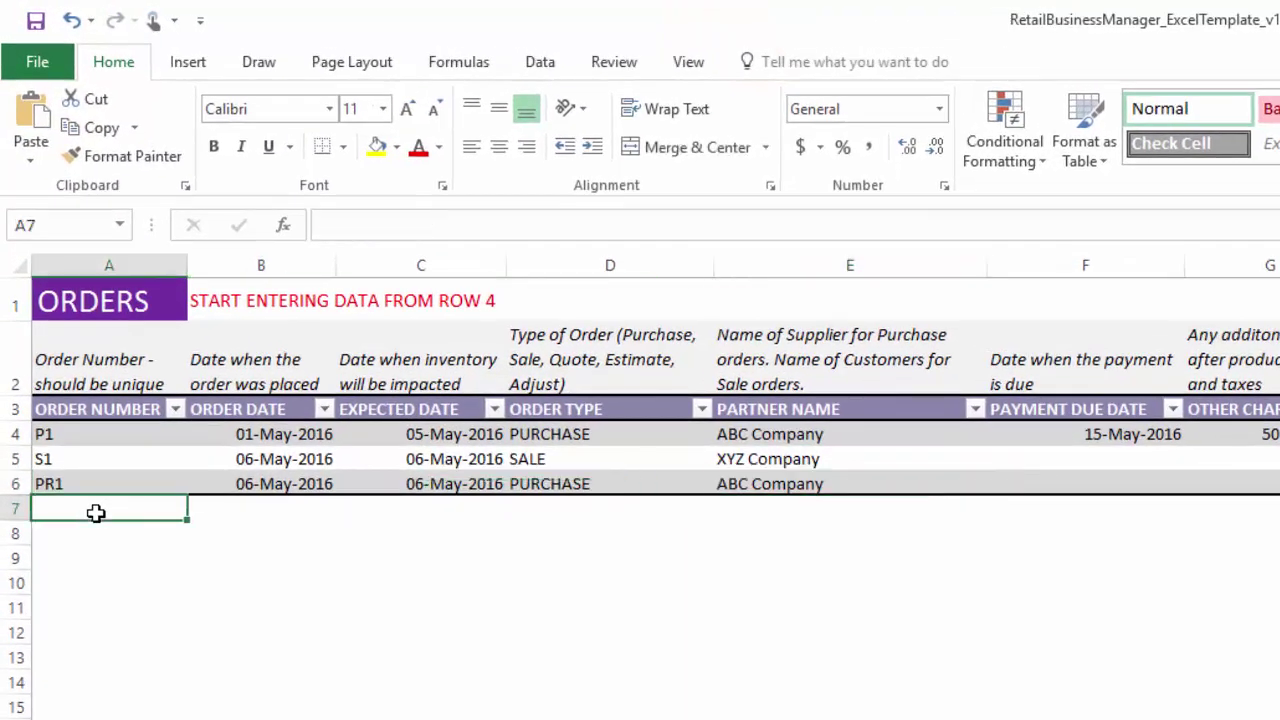
text(SR1)
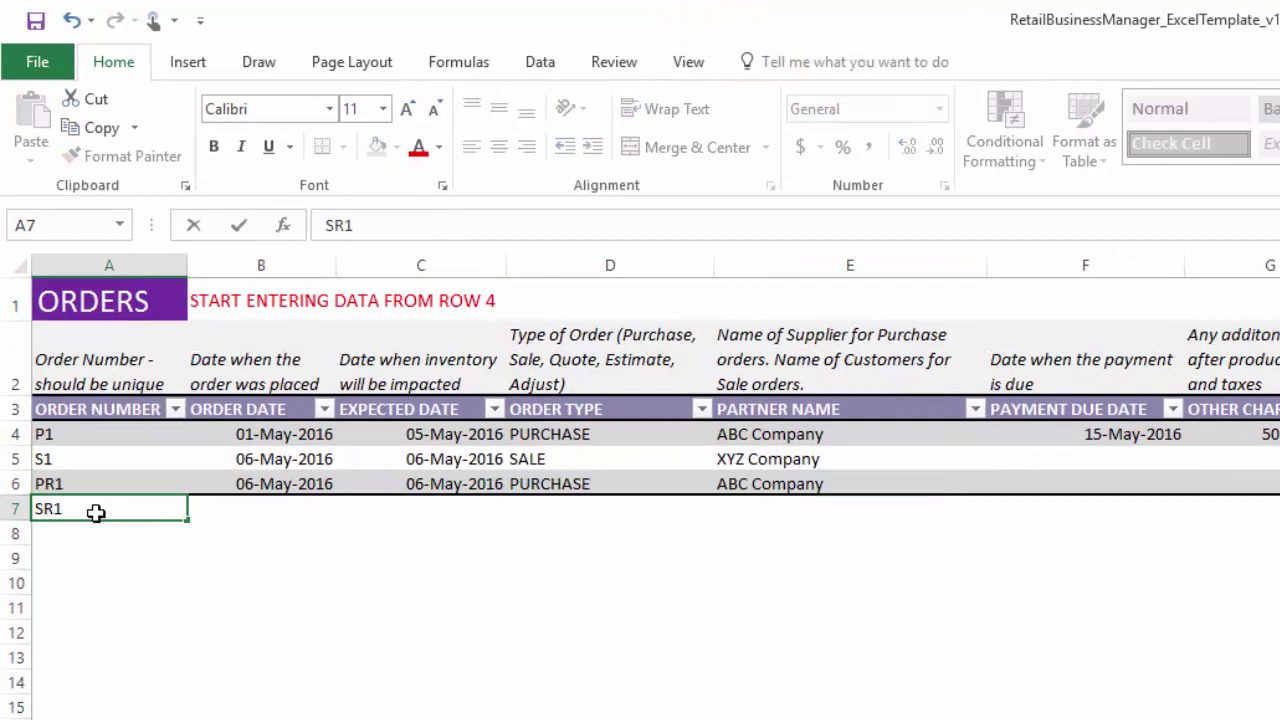
key(Tab)
text(5/)
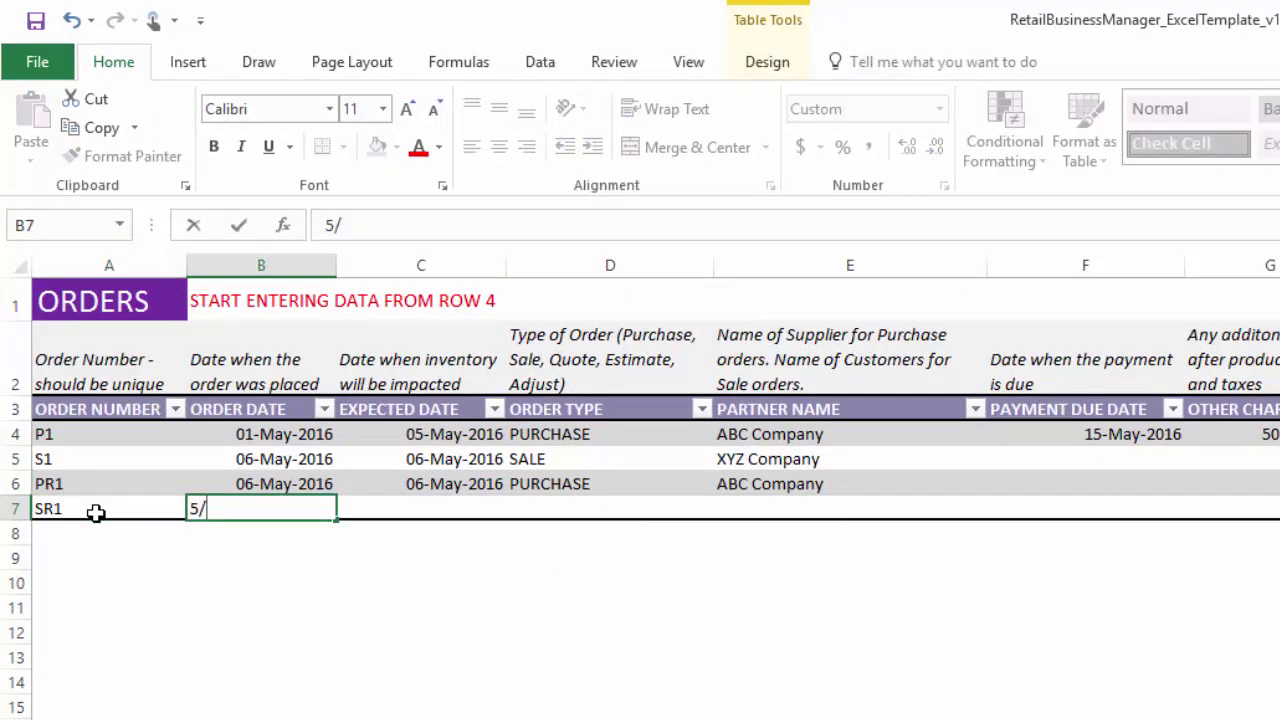
text(10/2016)
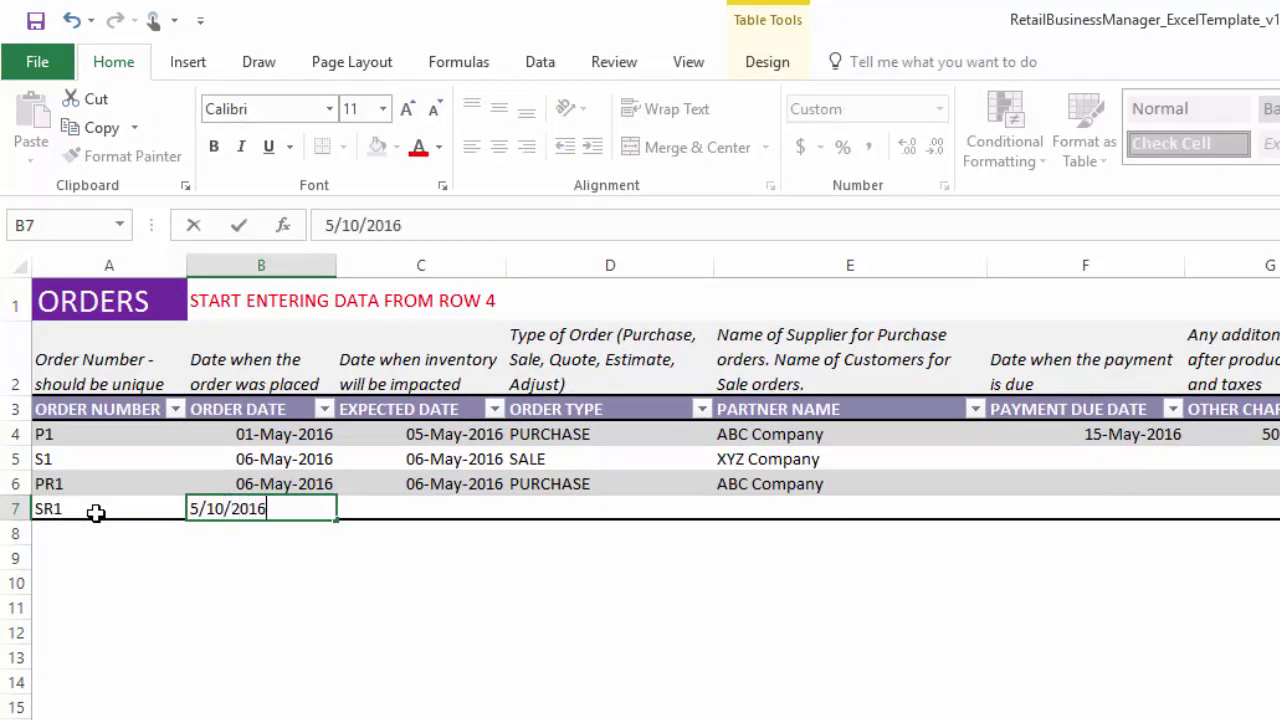
key(Tab)
text(5/)
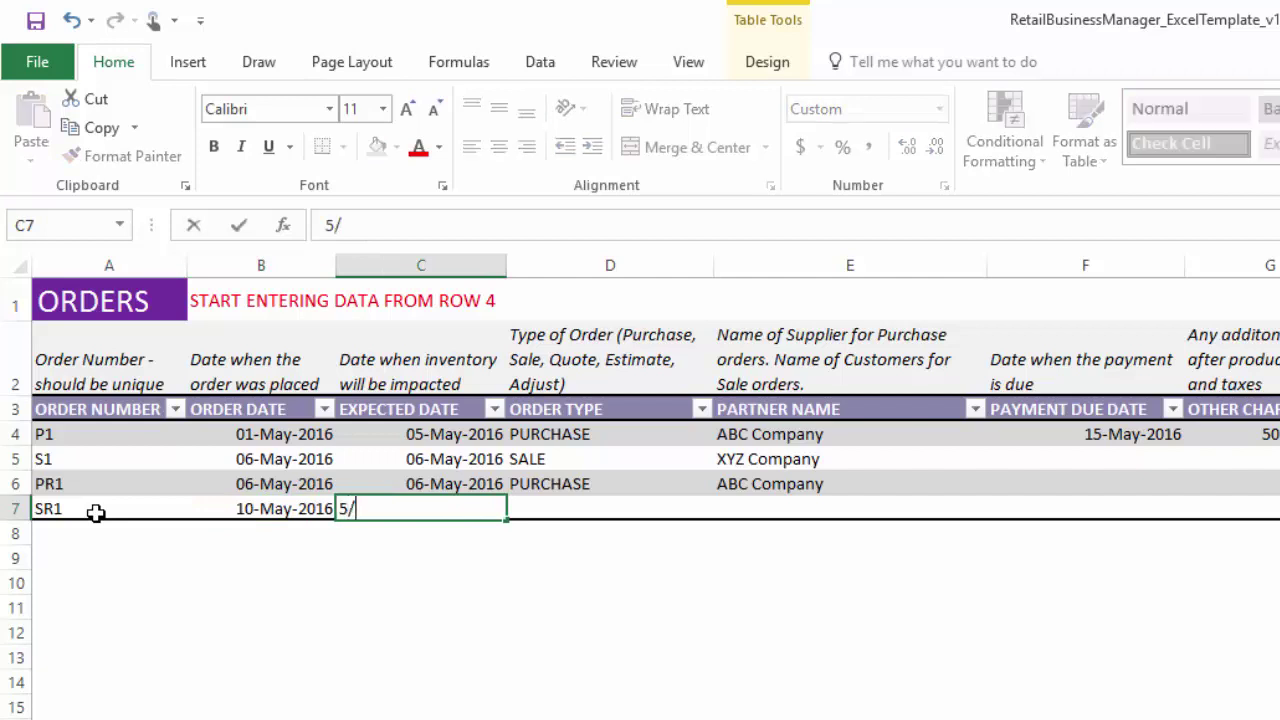
text(10/2016)
key(Tab)
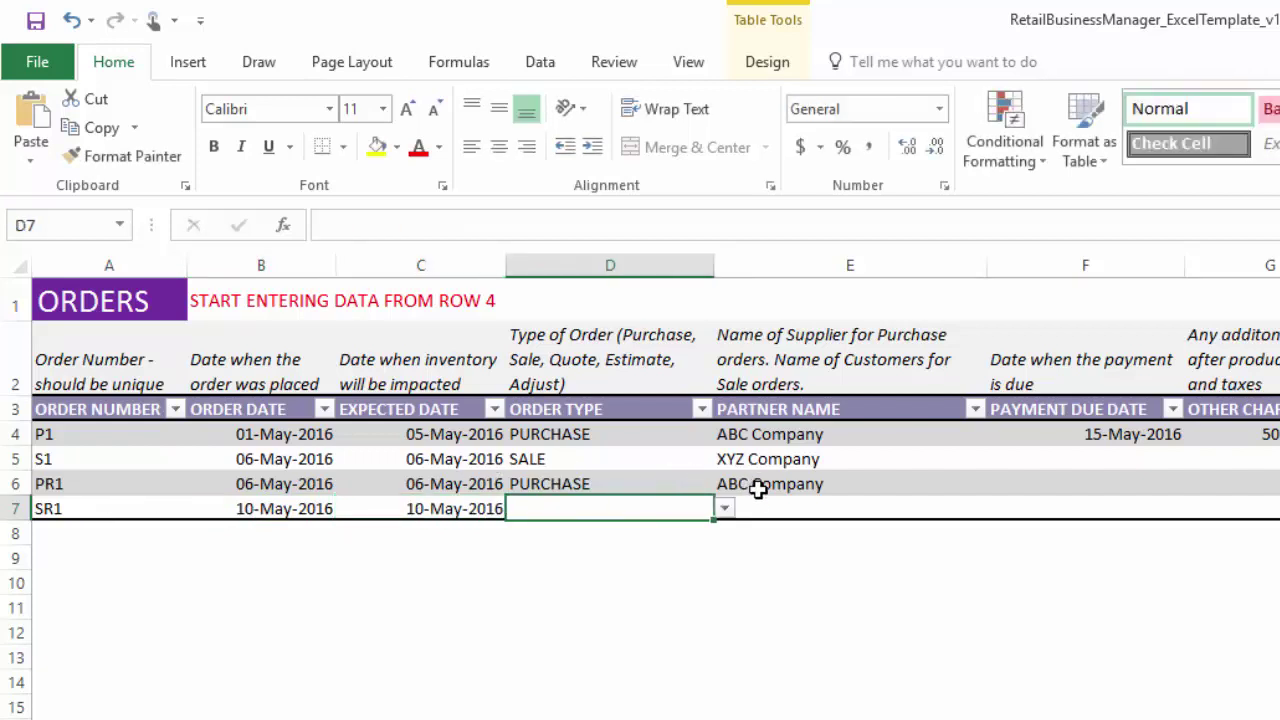
Set the sale return's order type to SALE and its partner to XYZ Company
click(725, 510)
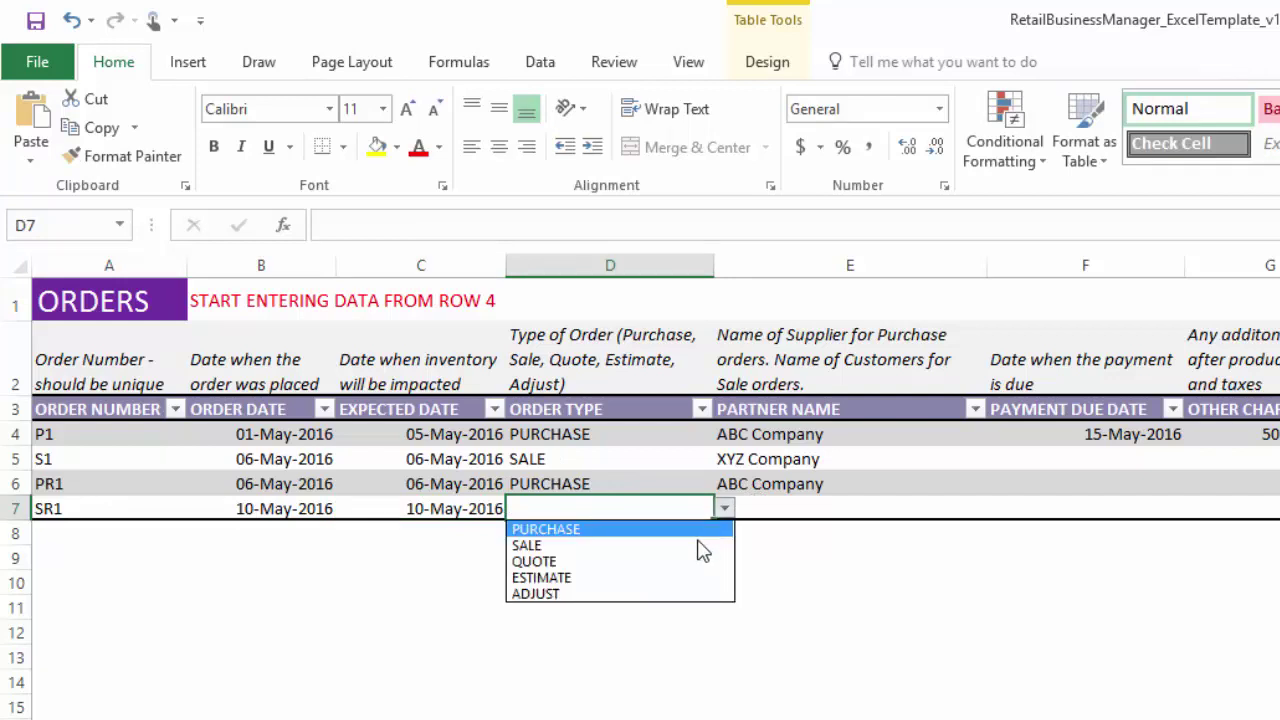
click(700, 546)
click(974, 511)
click(997, 509)
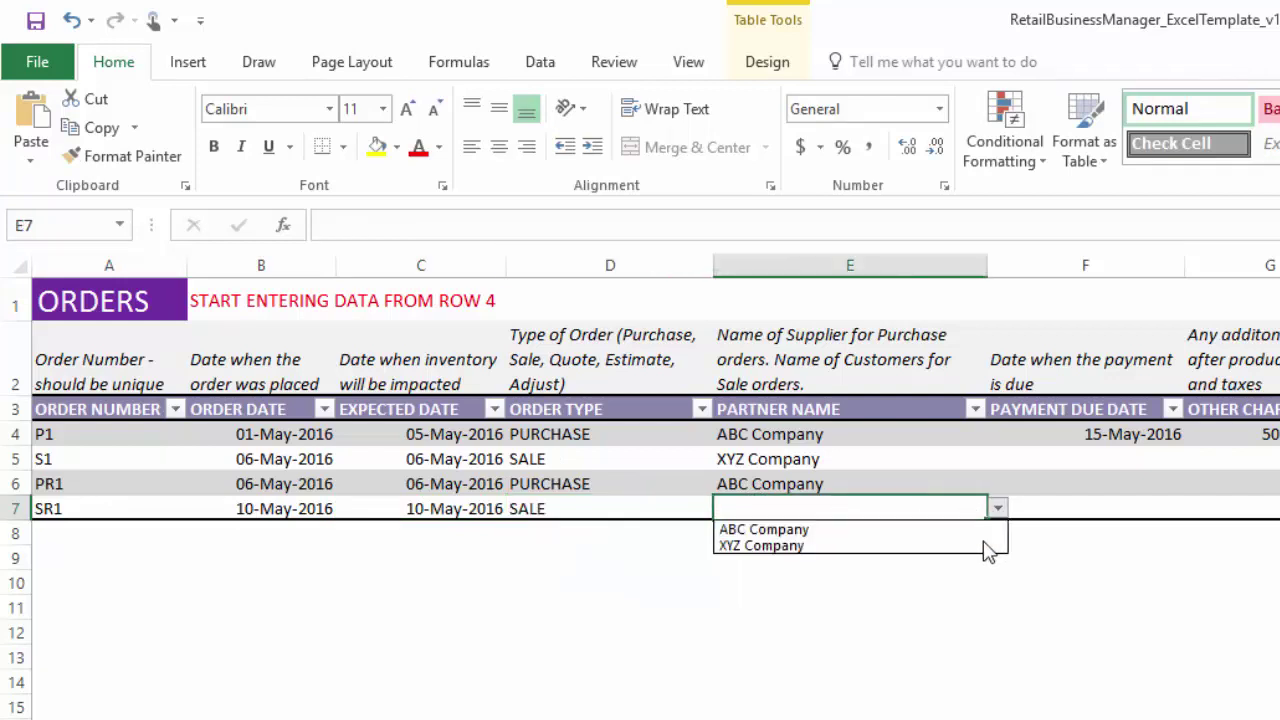
click(985, 546)
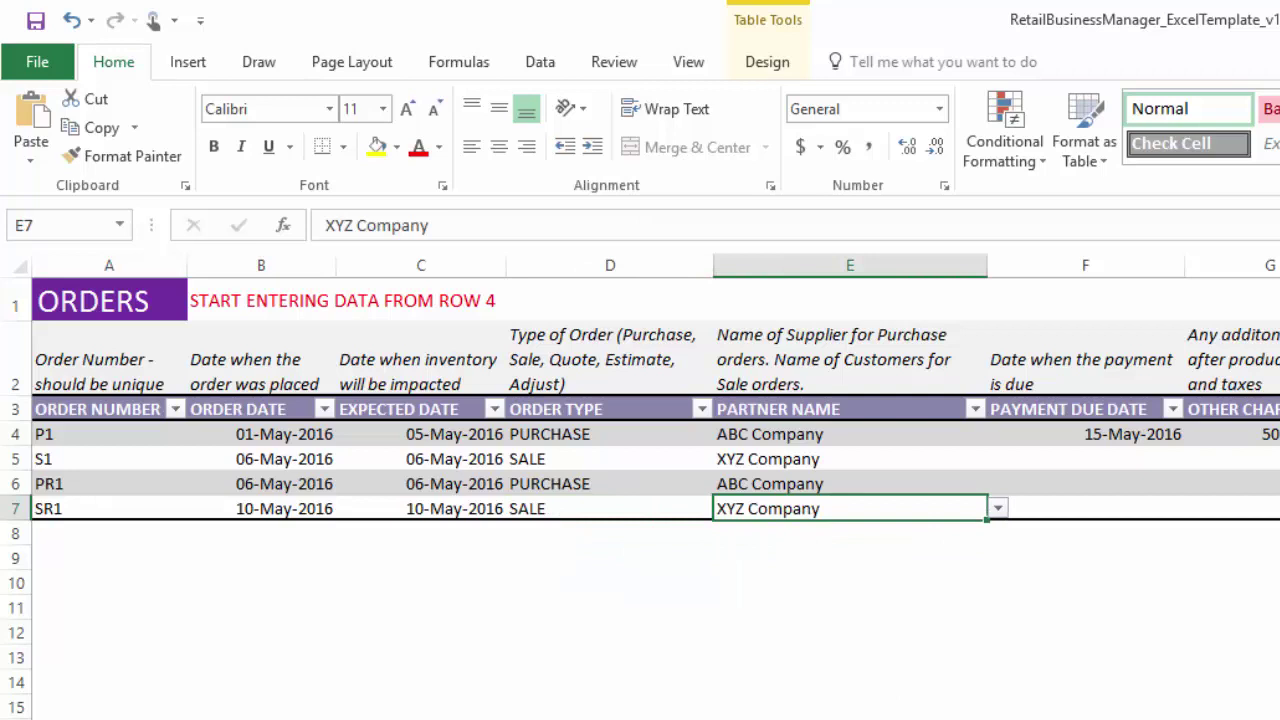
On the ORDER_DETAILS sheet, fill row 9 with the sale return's order number, product ID BR and quantity -5
key(ctrl+Page_Down)
click(113, 560)
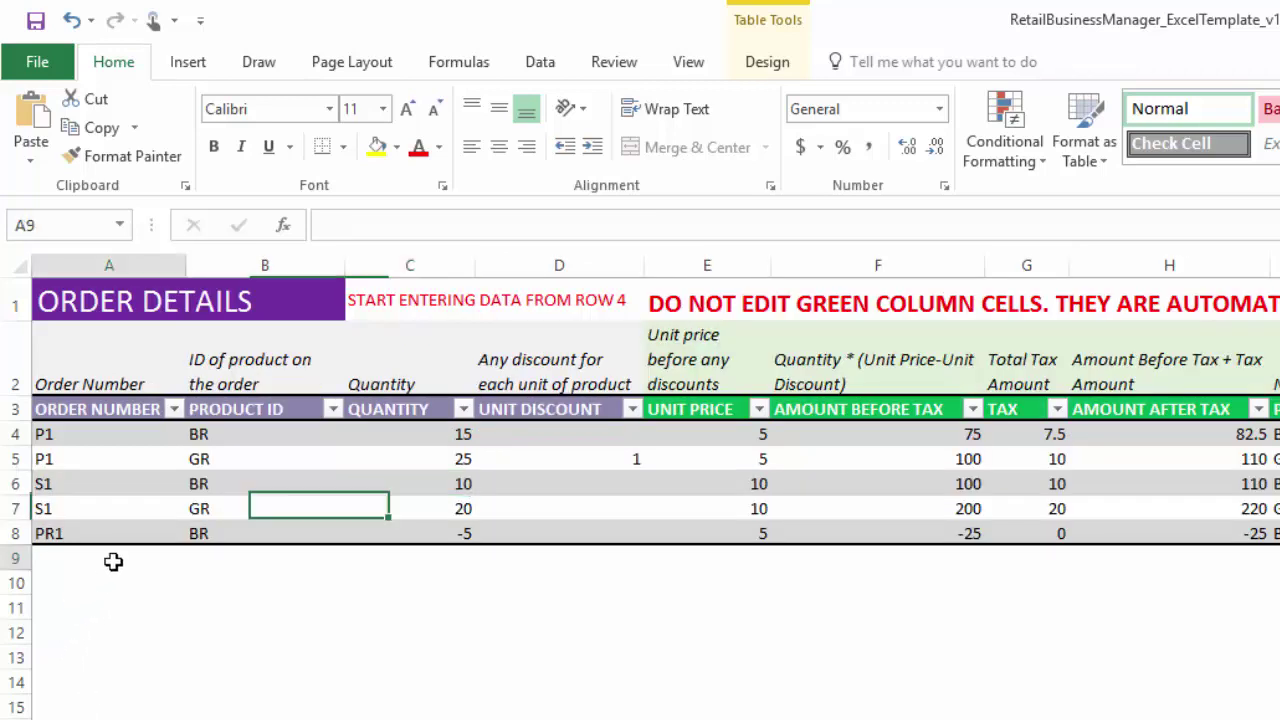
text(SR1)
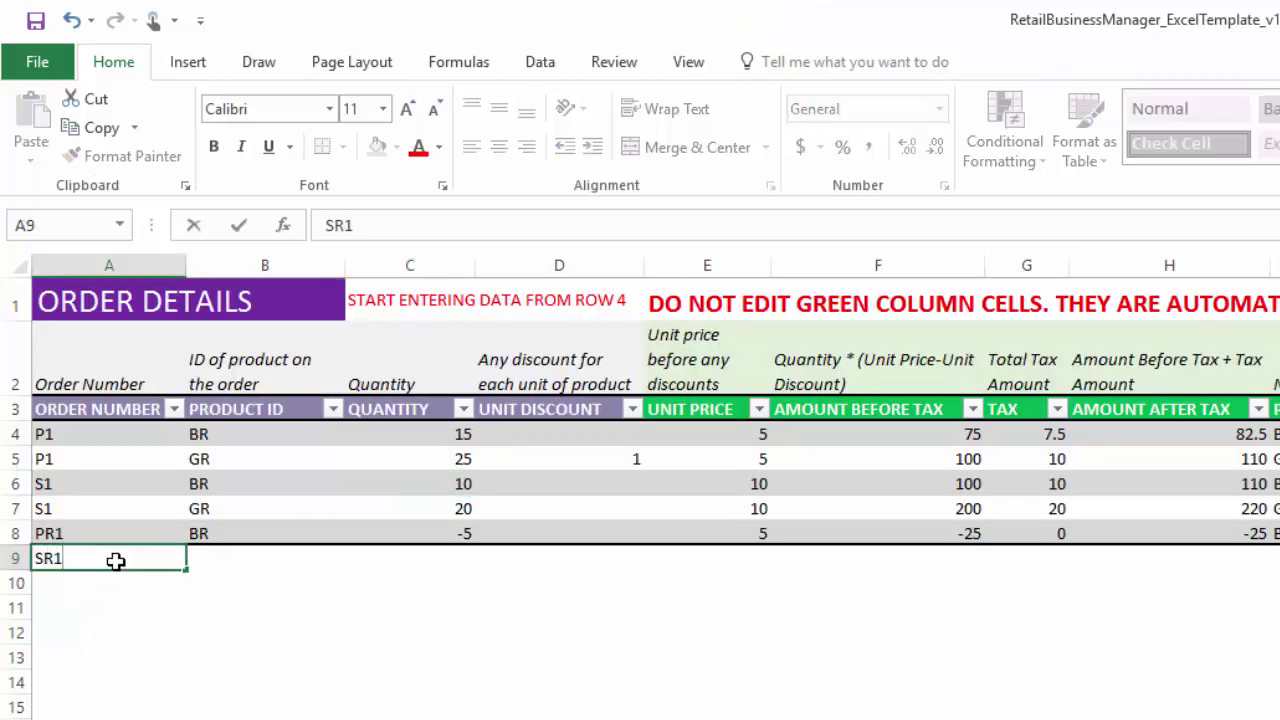
key(Tab)
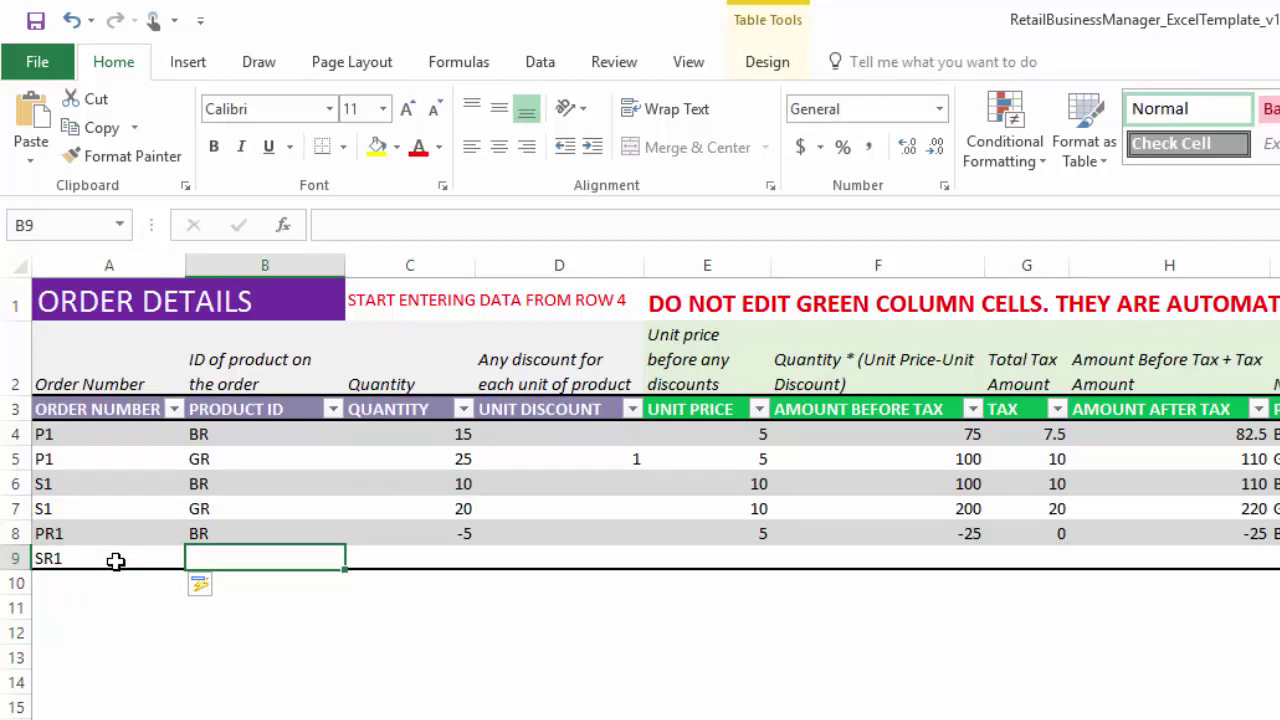
text(BR)
key(Tab)
text(-)
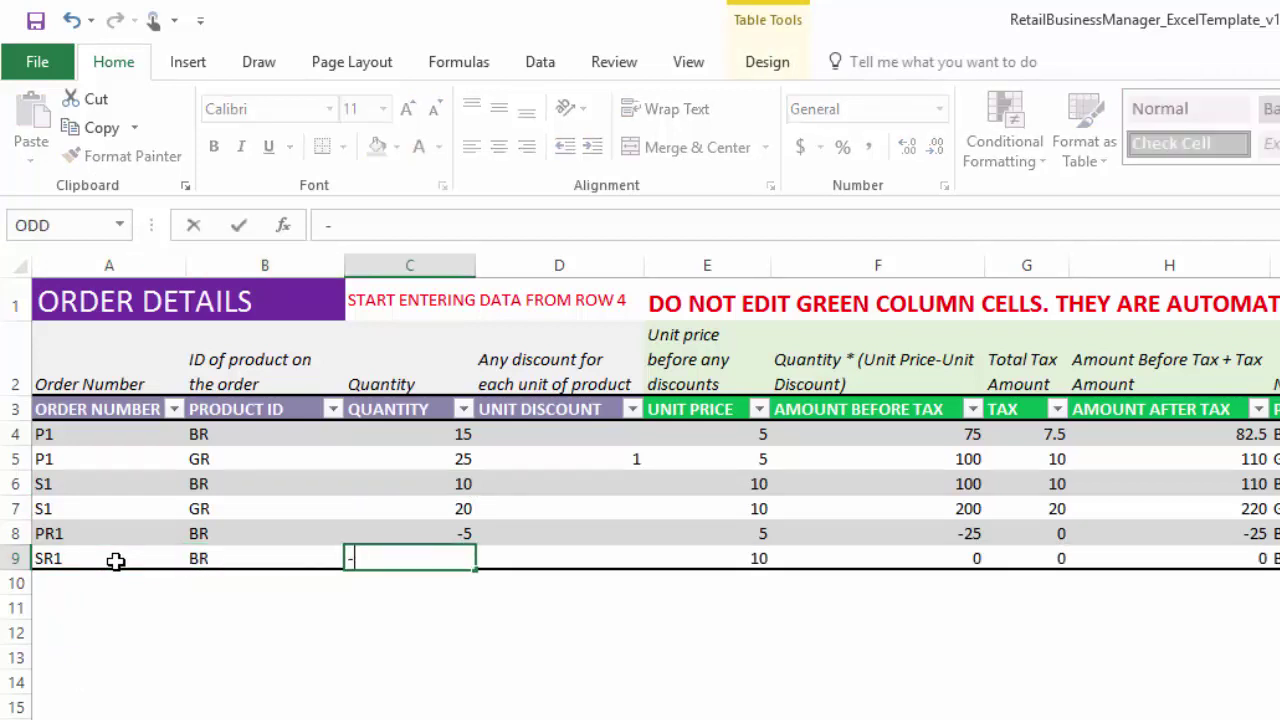
text(5)
key(Tab)
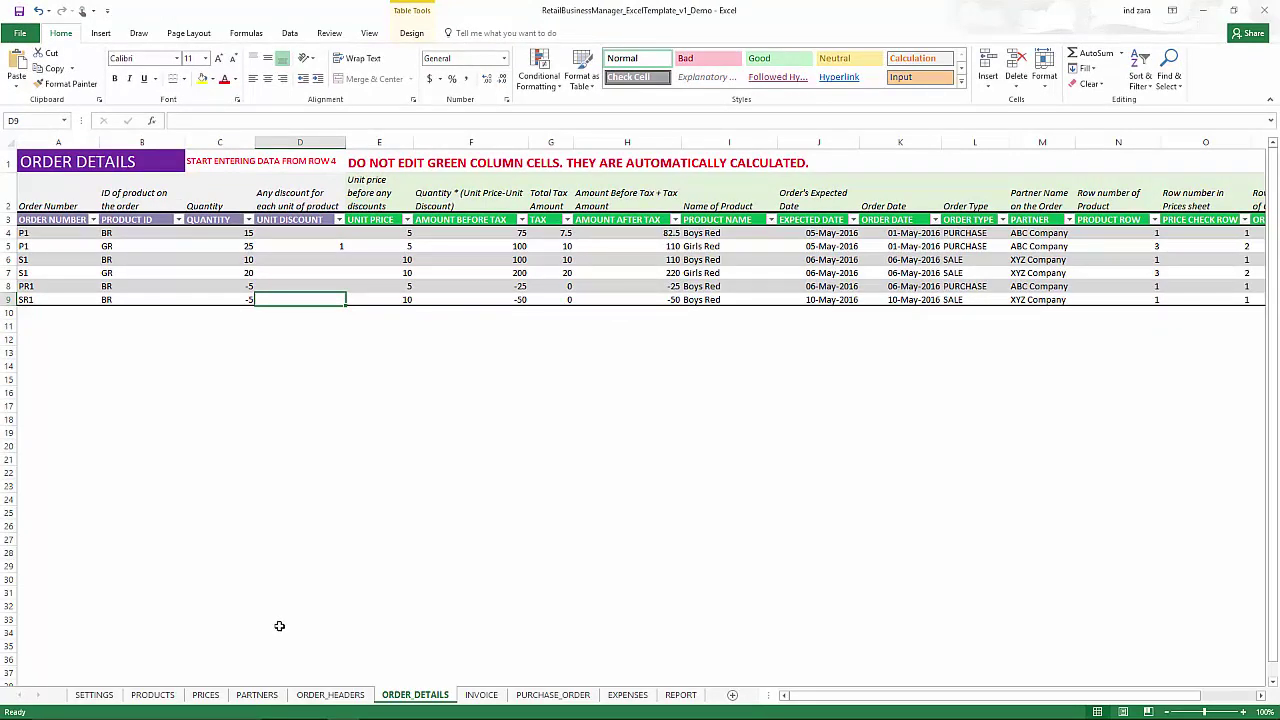
Compare BR's inventory on hand on the PRODUCTS sheet with the sale return's quantity and expected date on ORDER_DETAILS
click(330, 695)
click(152, 695)
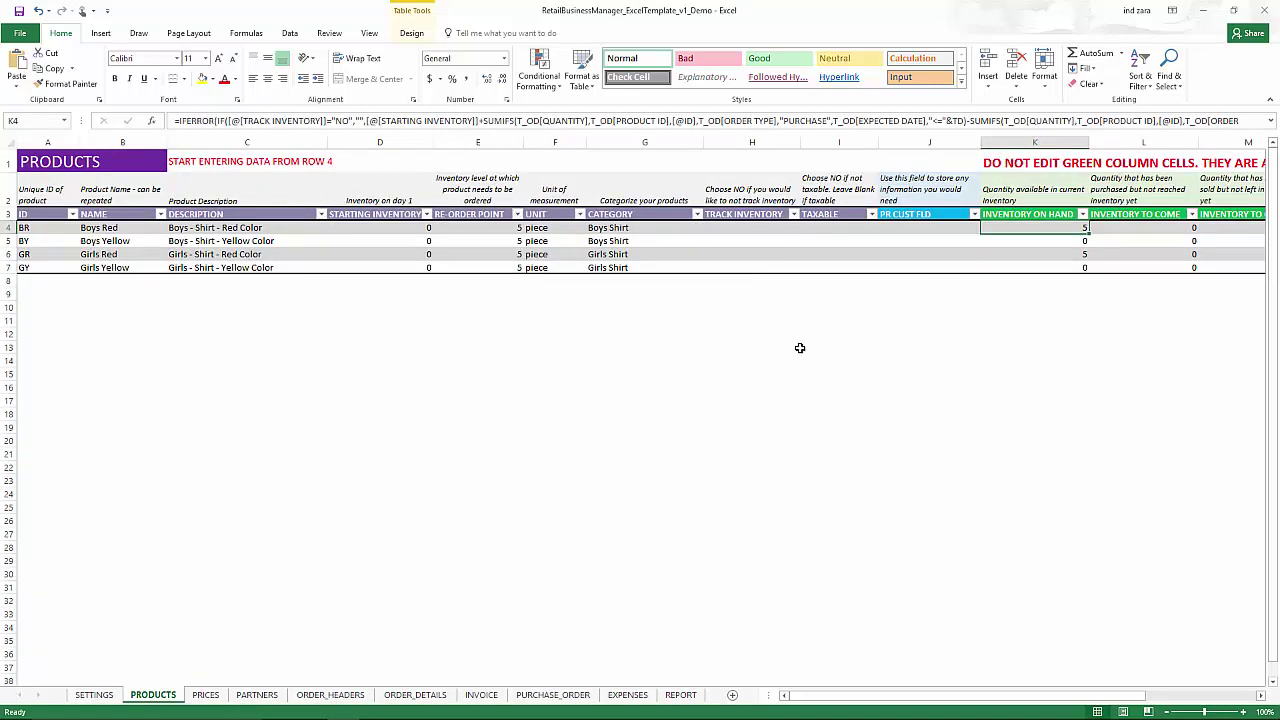
click(413, 695)
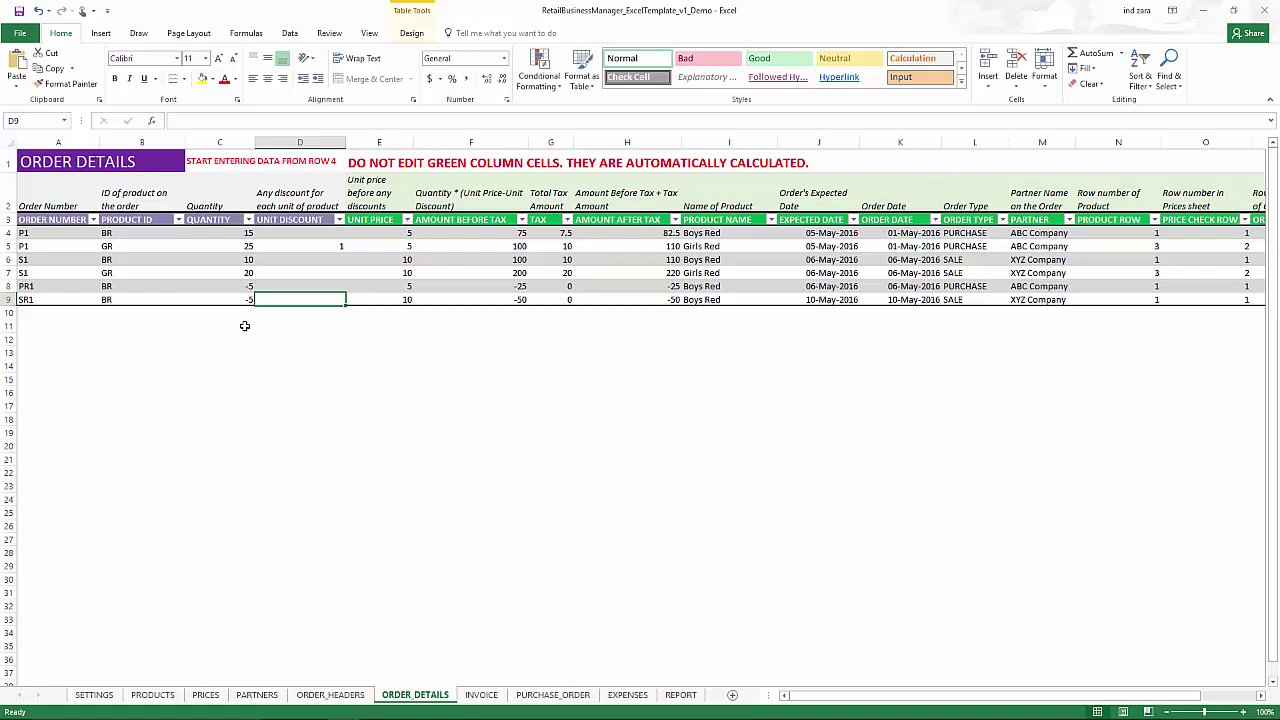
click(169, 696)
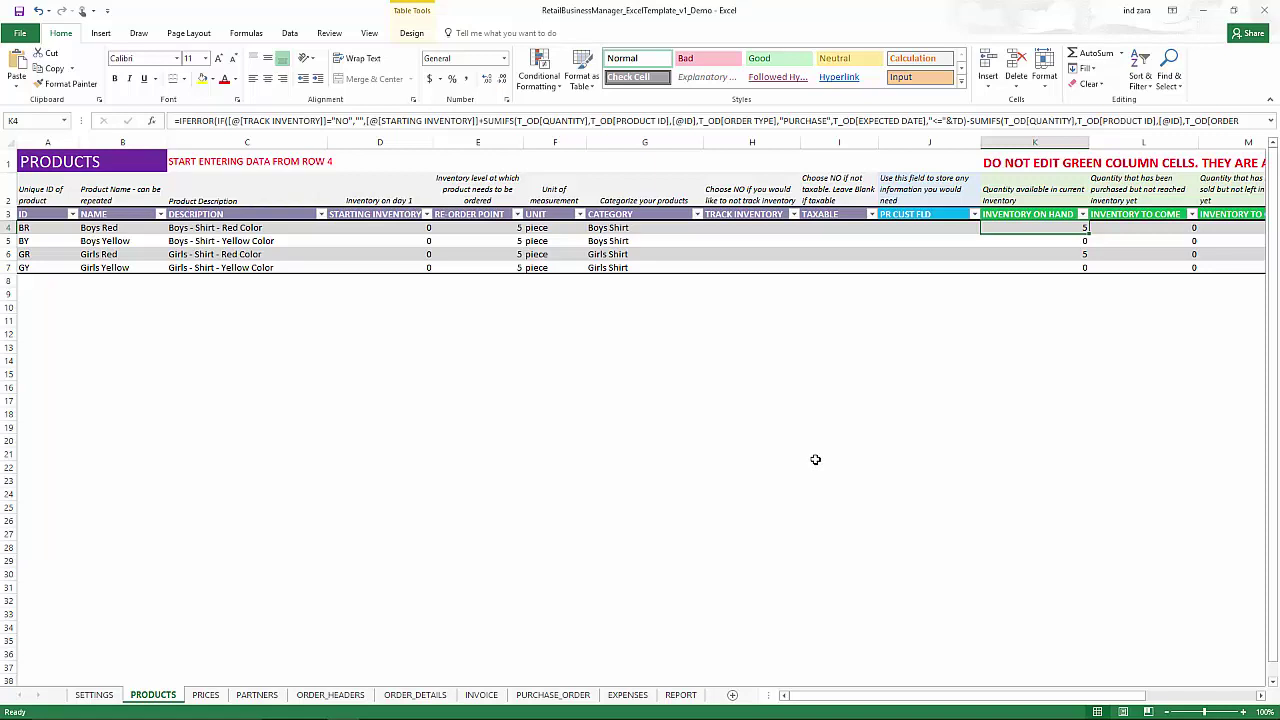
Start an inventory adjustment in row 8 of ORDER_HEADERS with its order number and 5/11/2016 as both order date and expected date
click(366, 695)
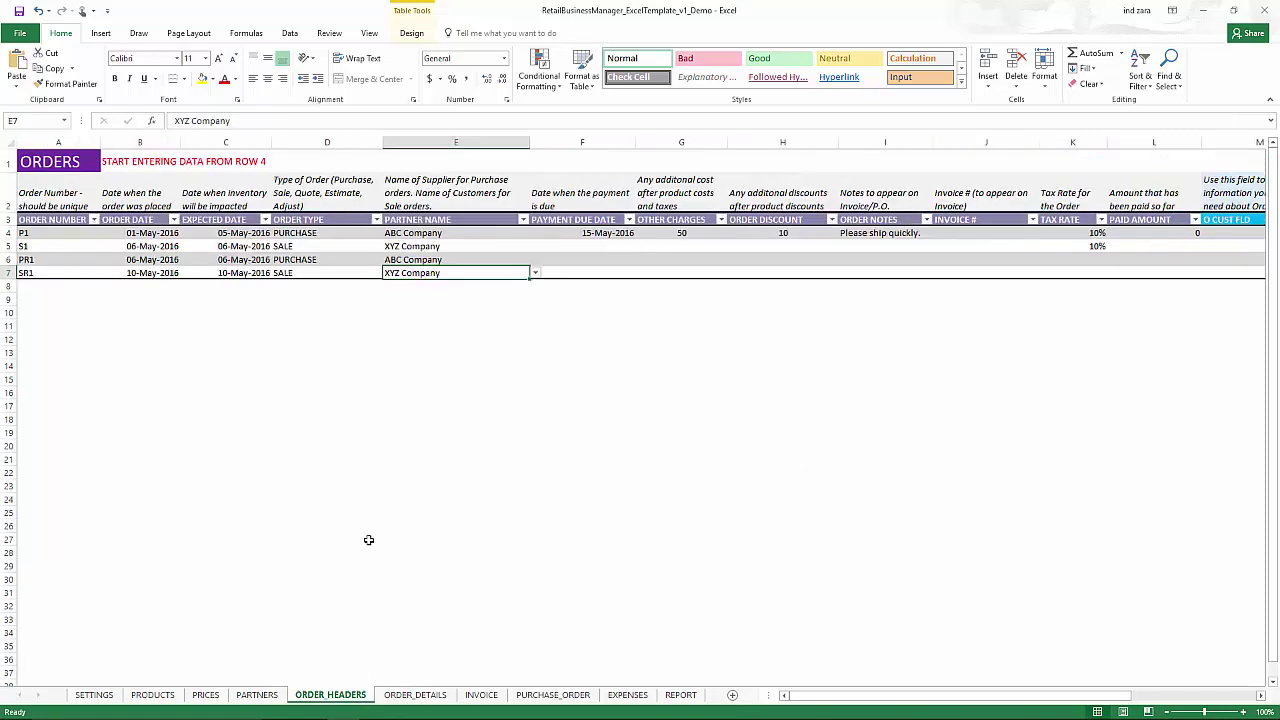
click(37, 285)
text(A1)
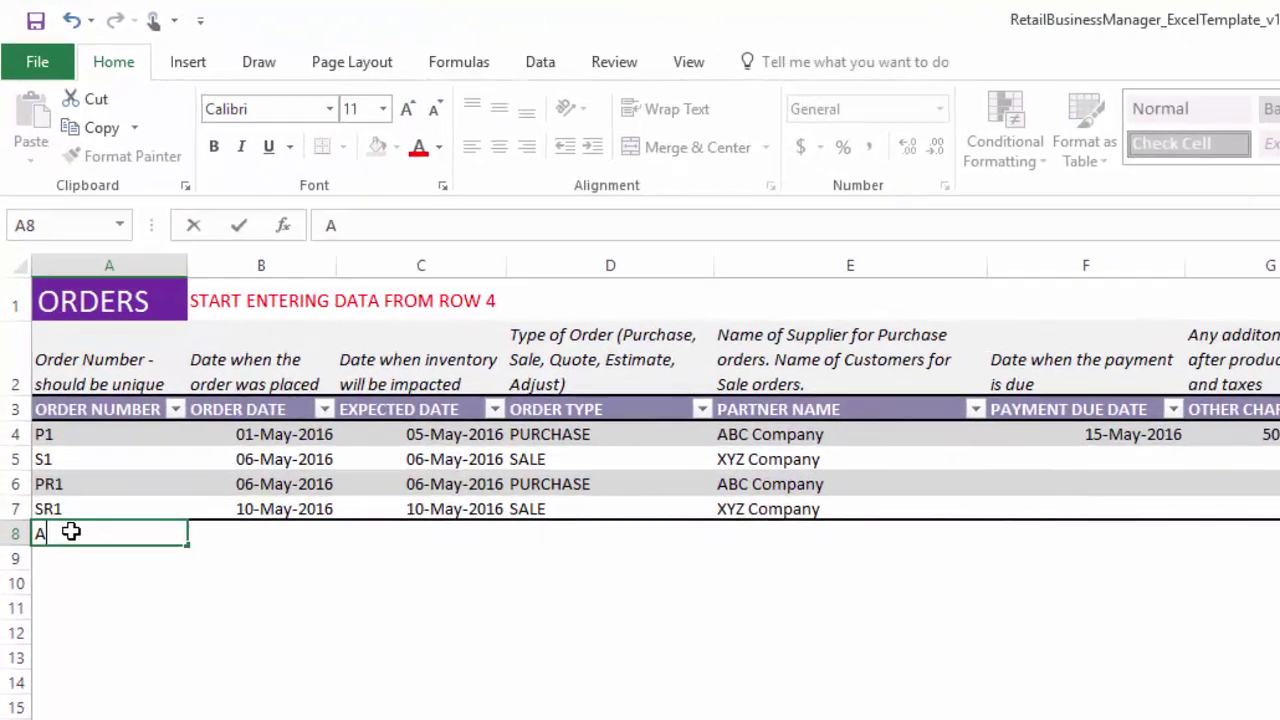
key(Tab)
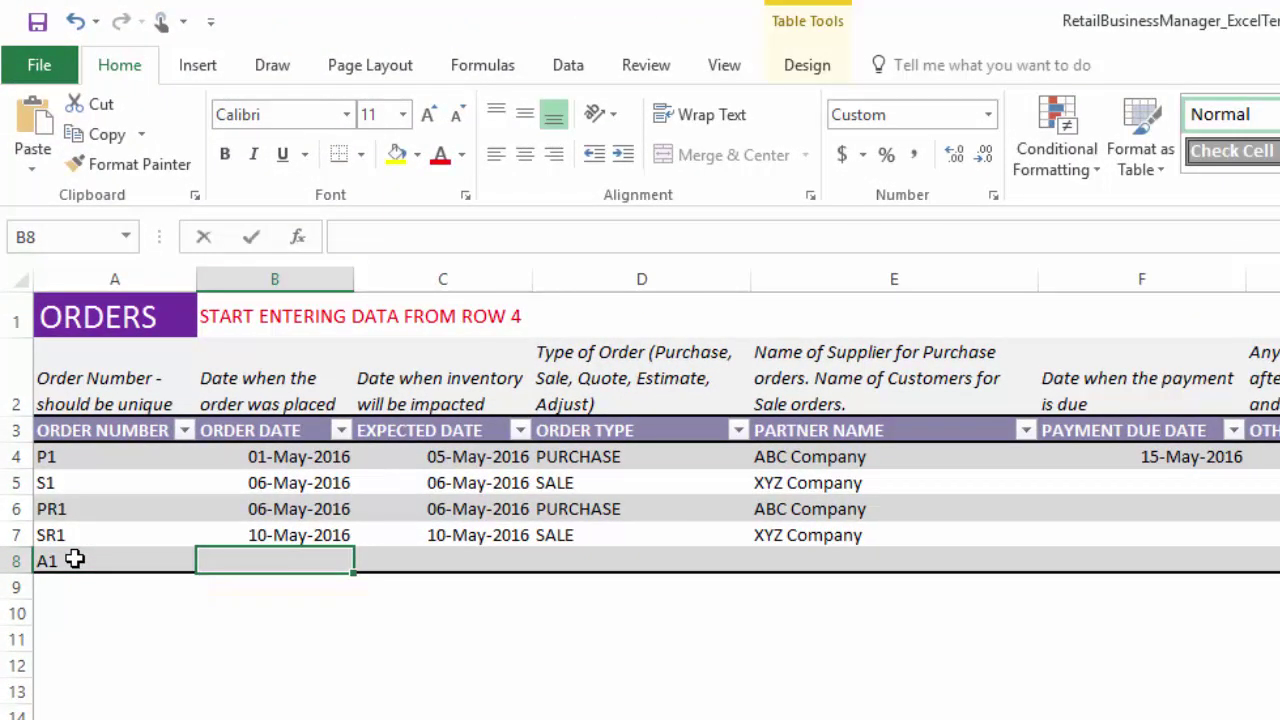
text(5/)
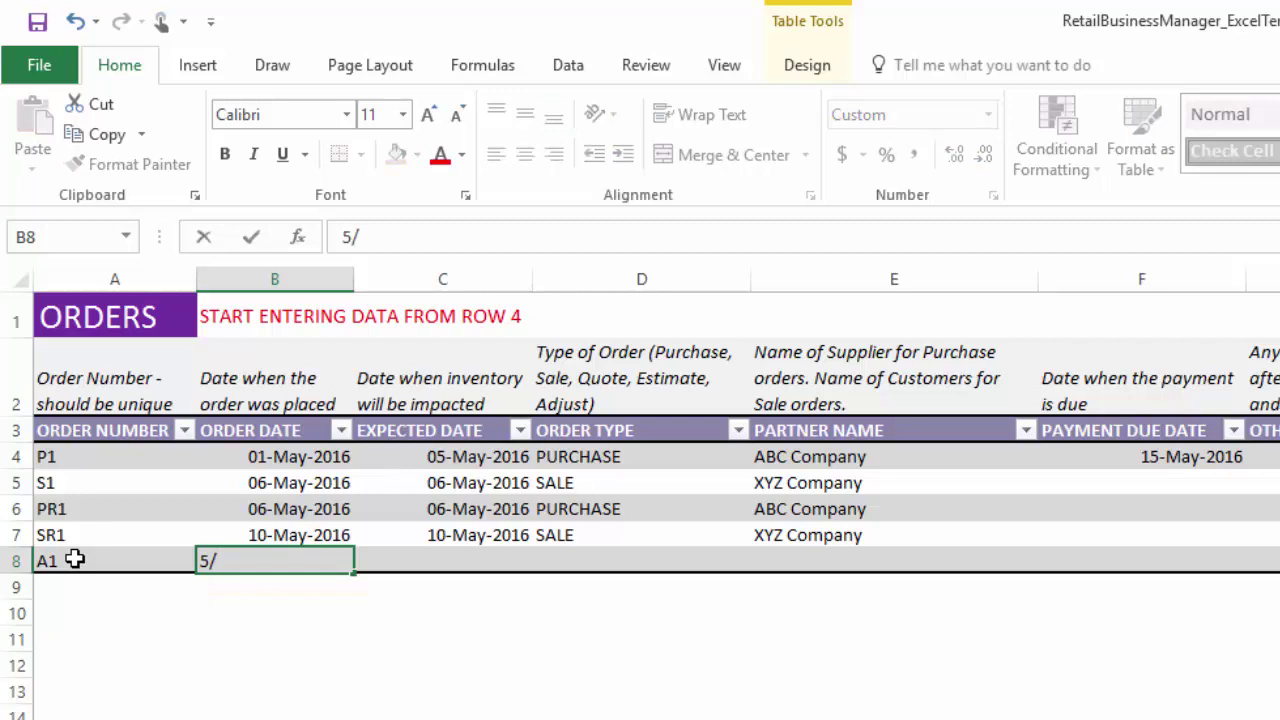
text(11/2016)
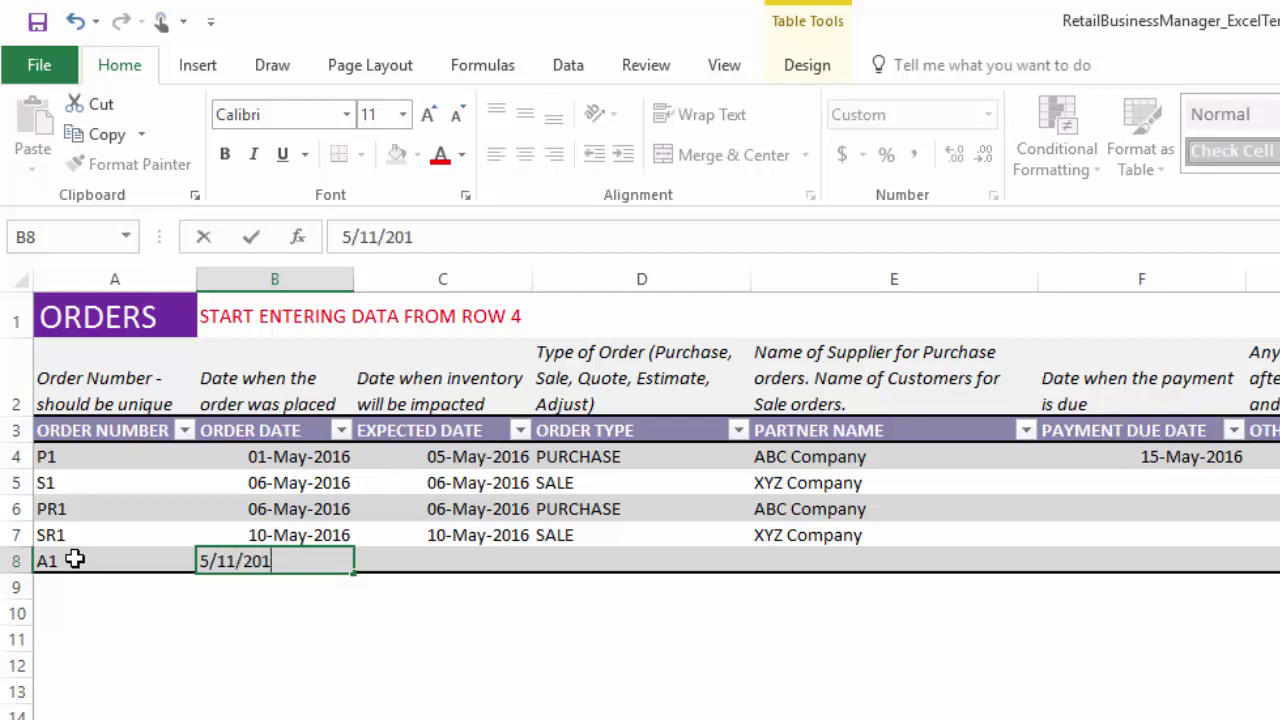
key(Tab)
text(5/11/2016)
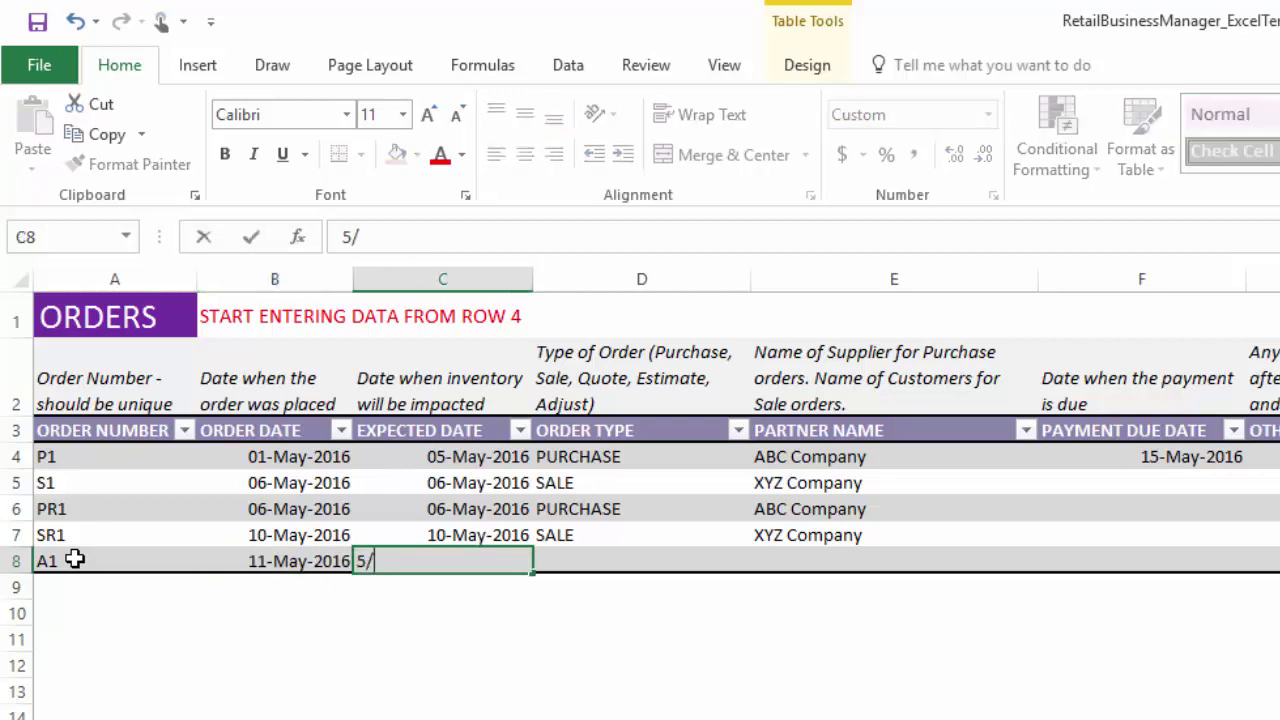
key(ctrl+Return)
key(Tab)
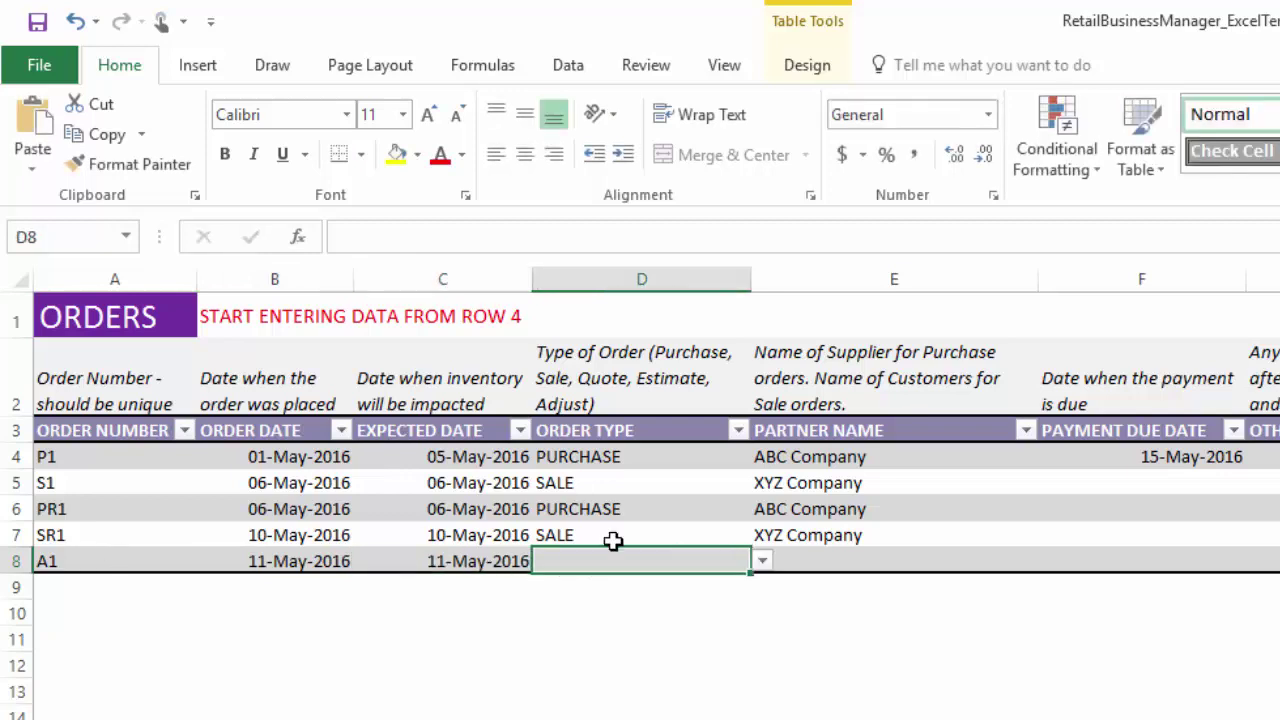
Set the order type of the adjustment in row 8 to ADJUST, leaving its partner name blank
click(763, 562)
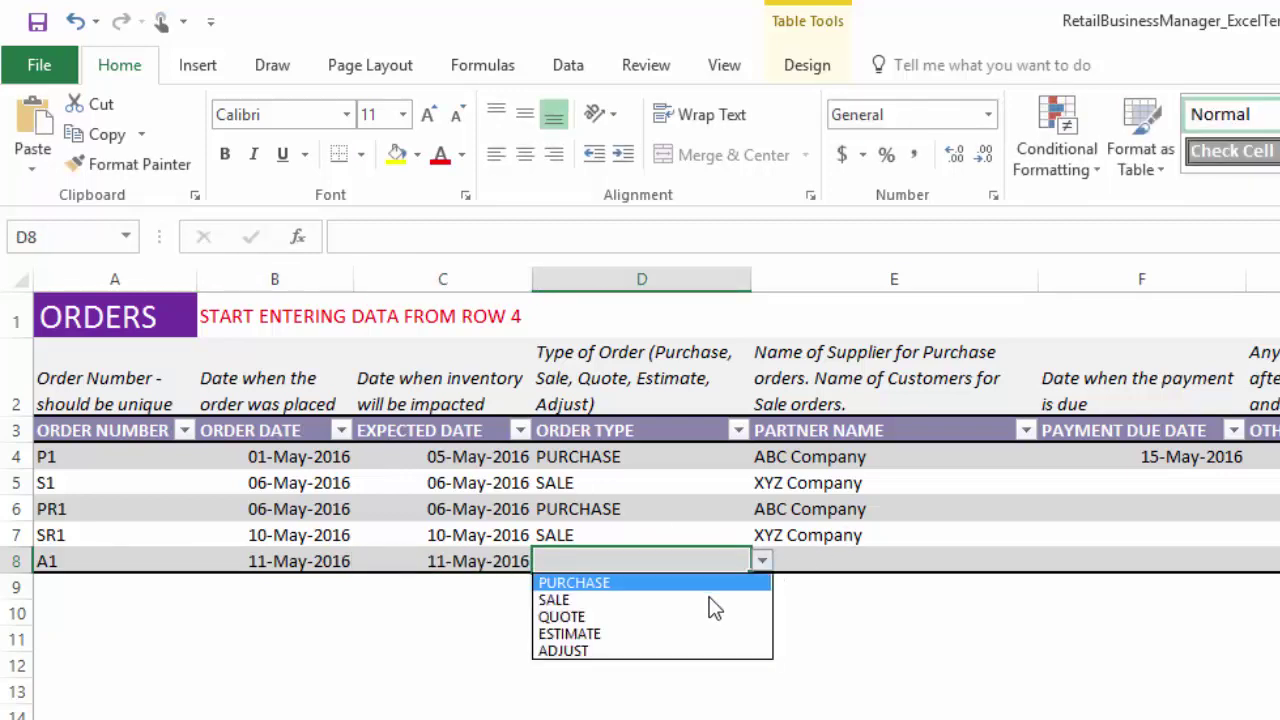
click(686, 651)
click(863, 562)
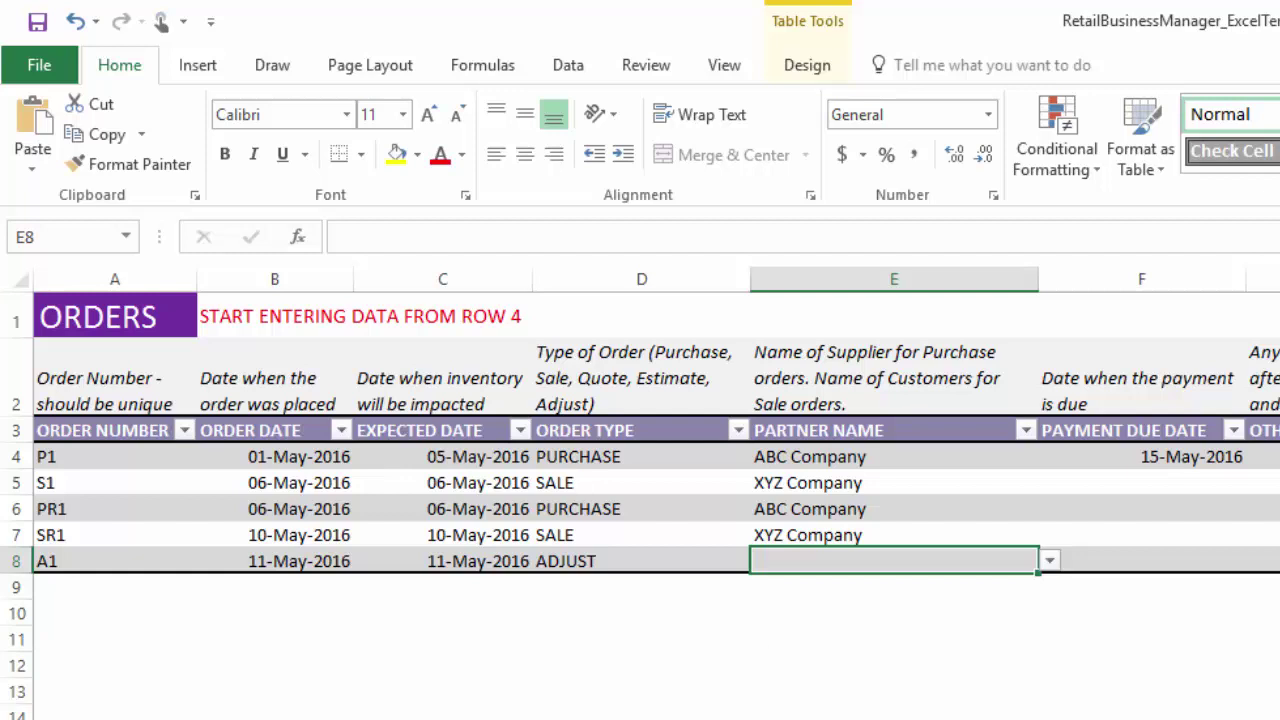
On the ORDER_DETAILS sheet, fill row 10 with the adjustment's order number, product ID BR and quantity -5
key(ctrl+Page_Down)
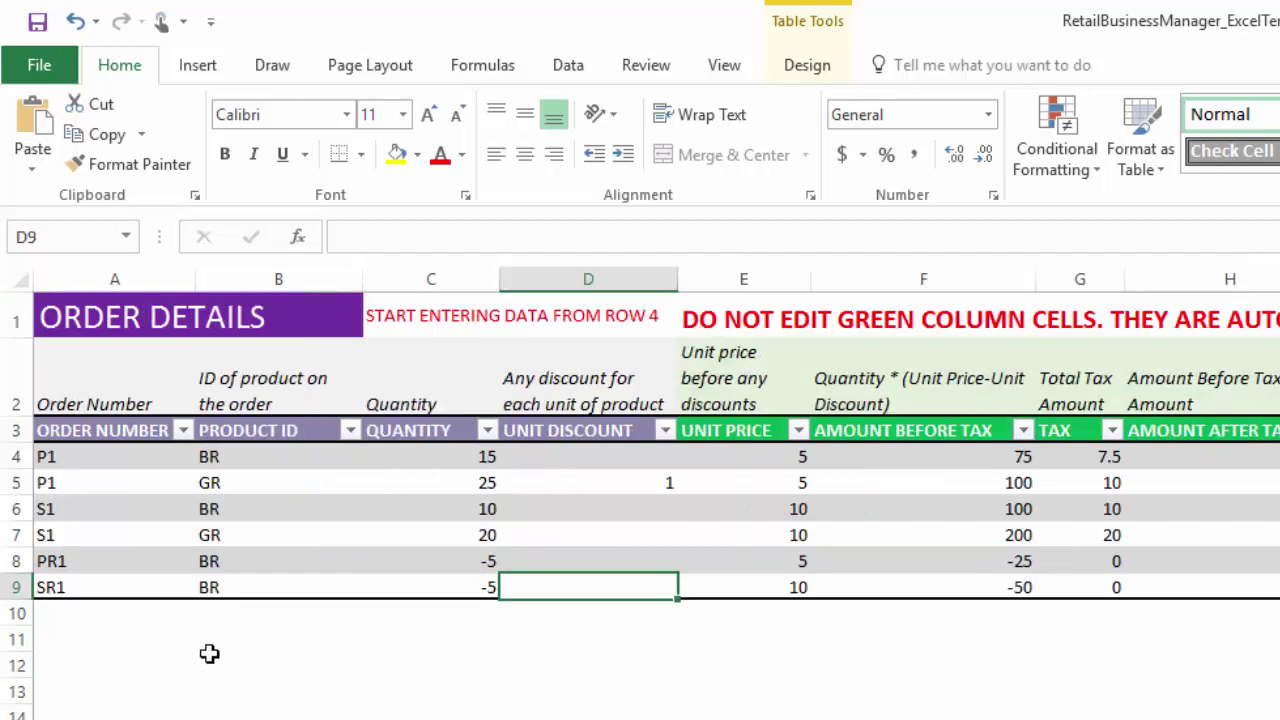
click(63, 608)
text(A1)
key(Tab)
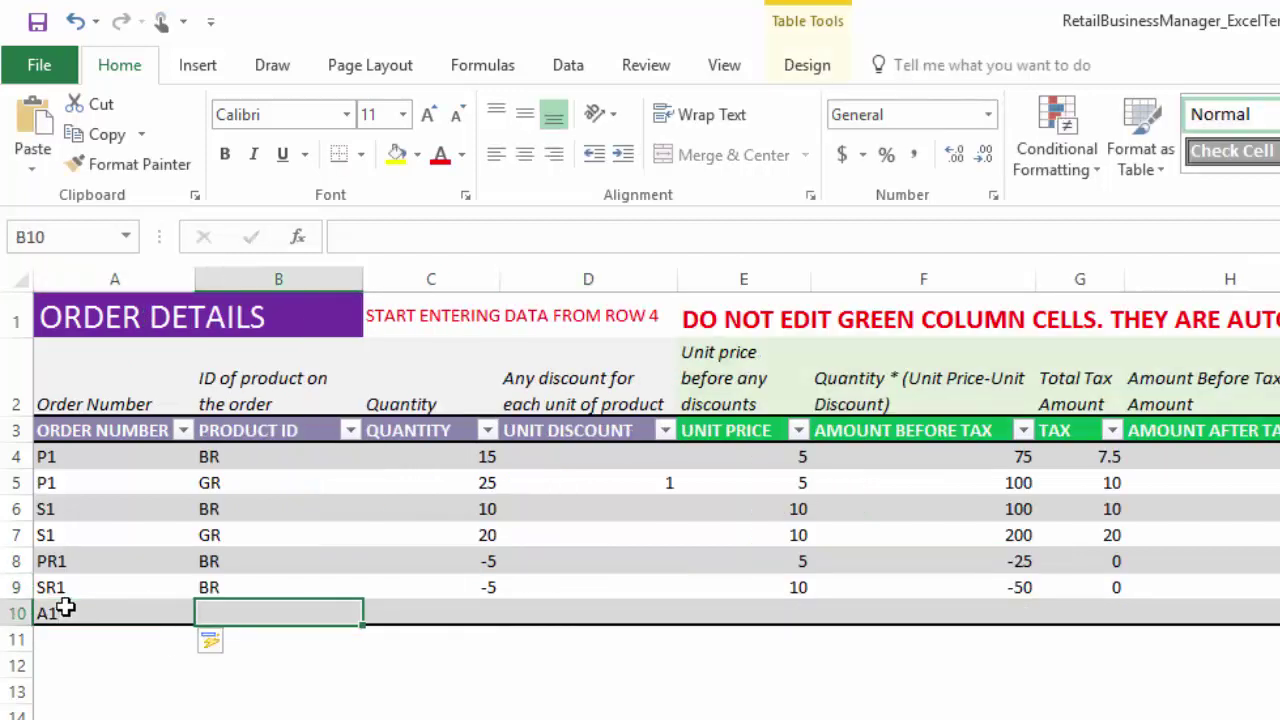
text(BR)
key(Tab)
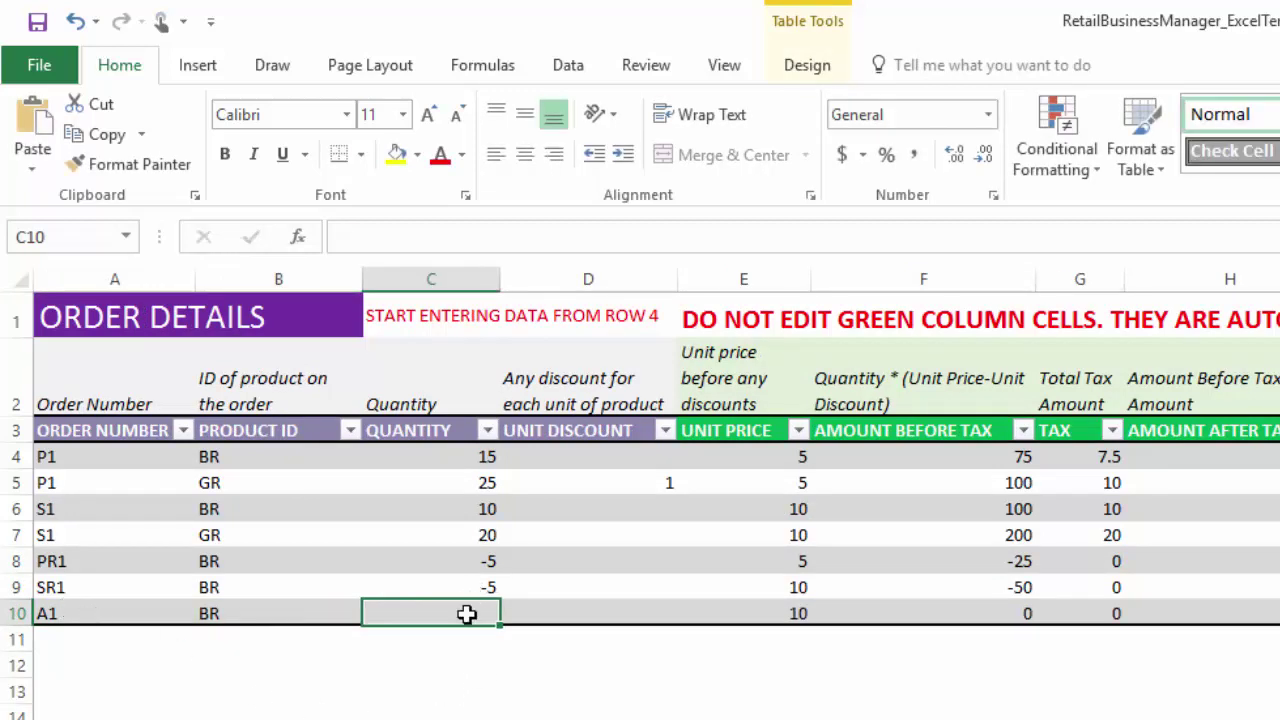
text(-5)
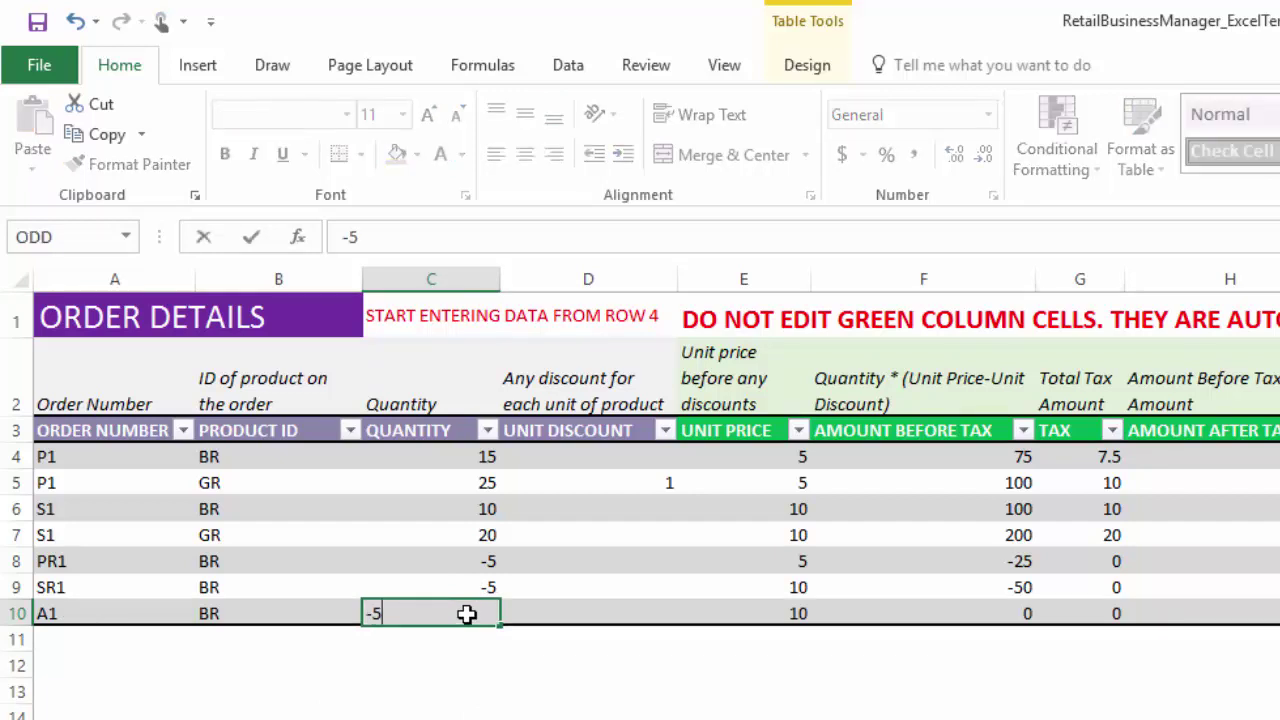
key(Tab)
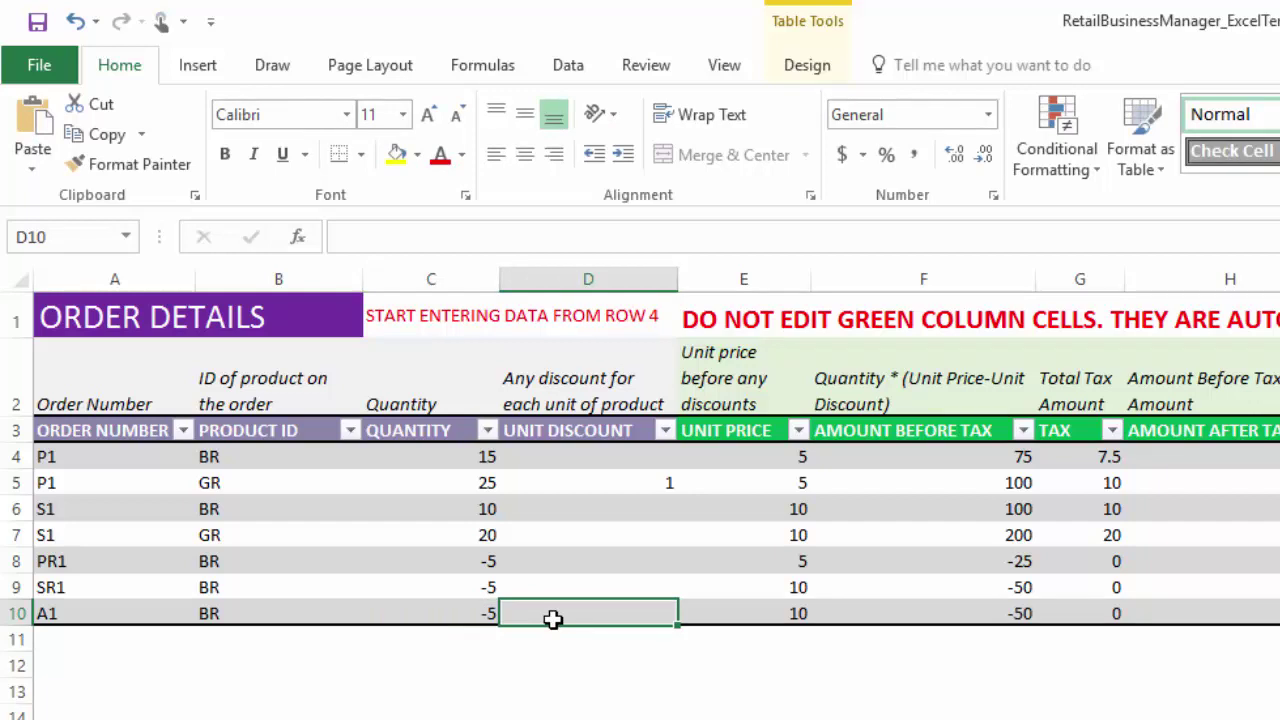
Set the unit discount of the inventory adjustment in row 10 of ORDER_DETAILS to 10, matching its unit price
click(460, 617)
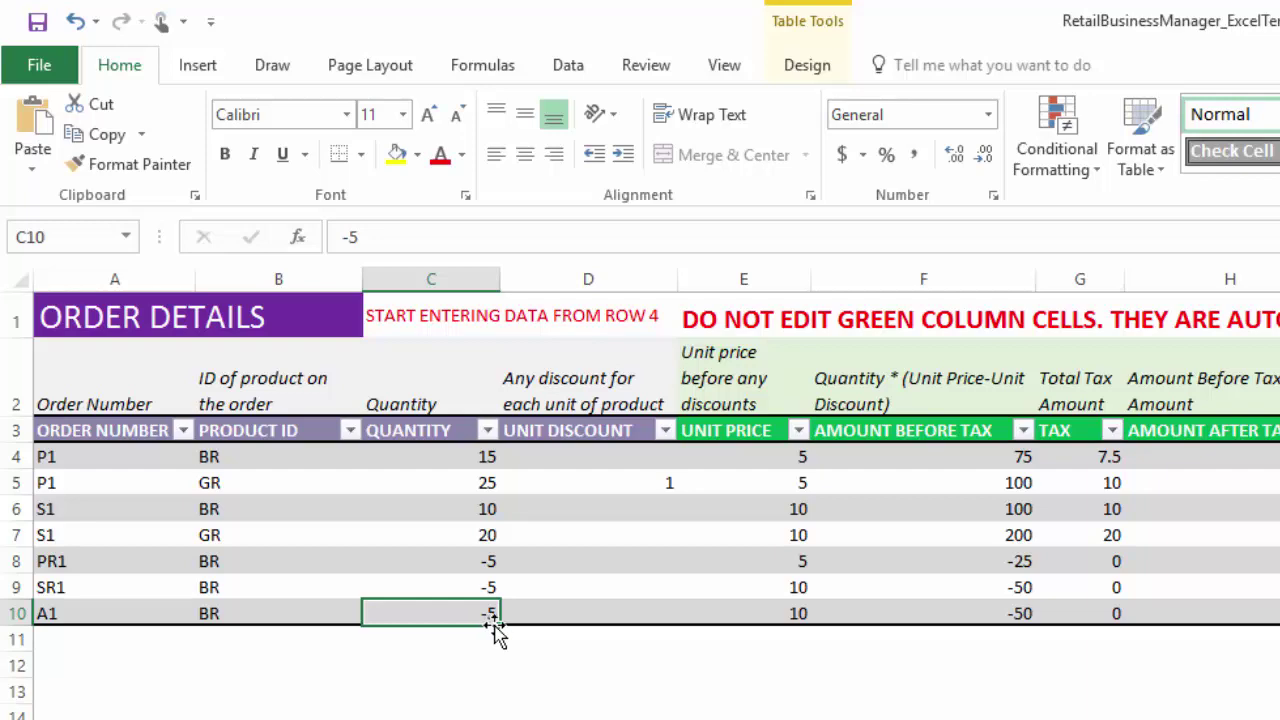
click(554, 612)
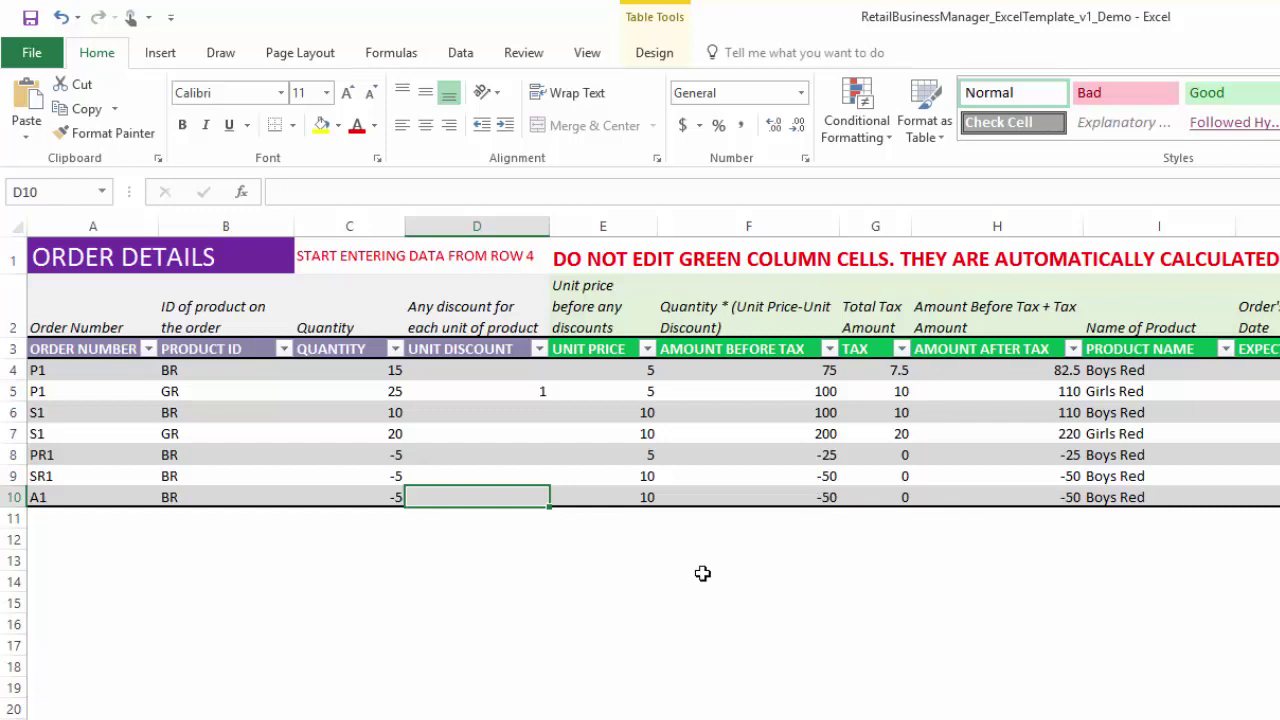
text(10)
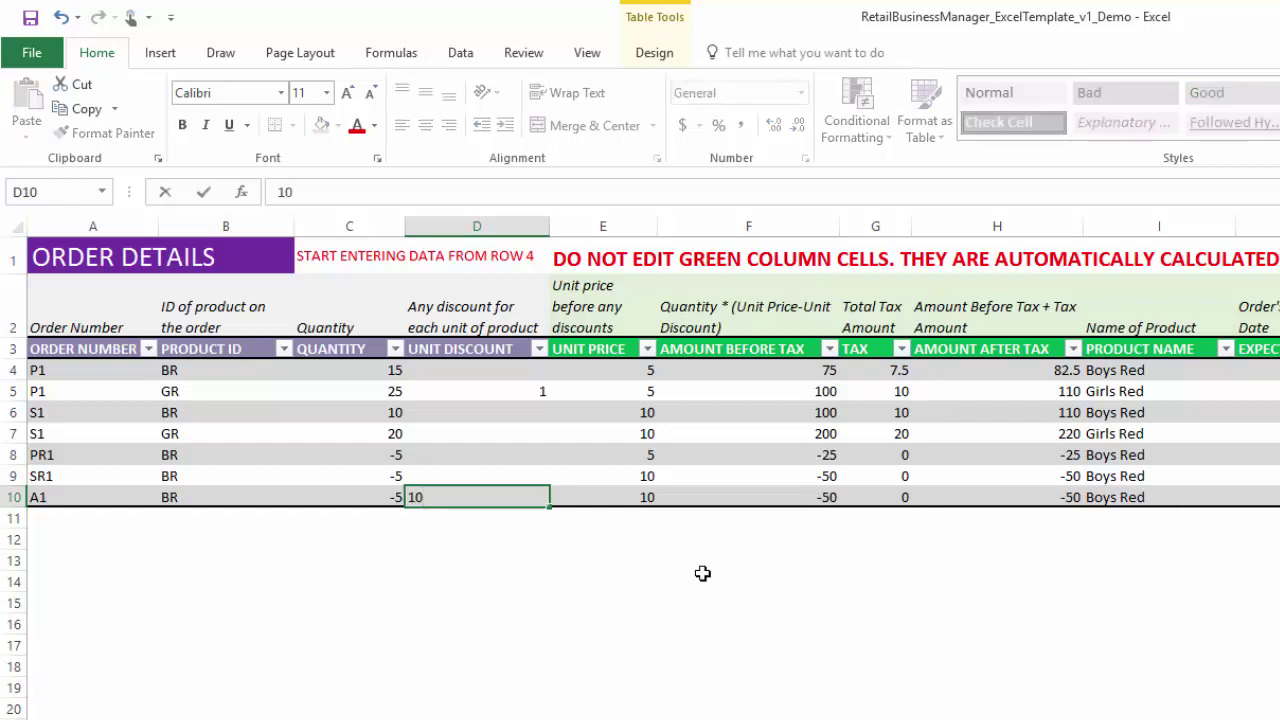
key(Return)
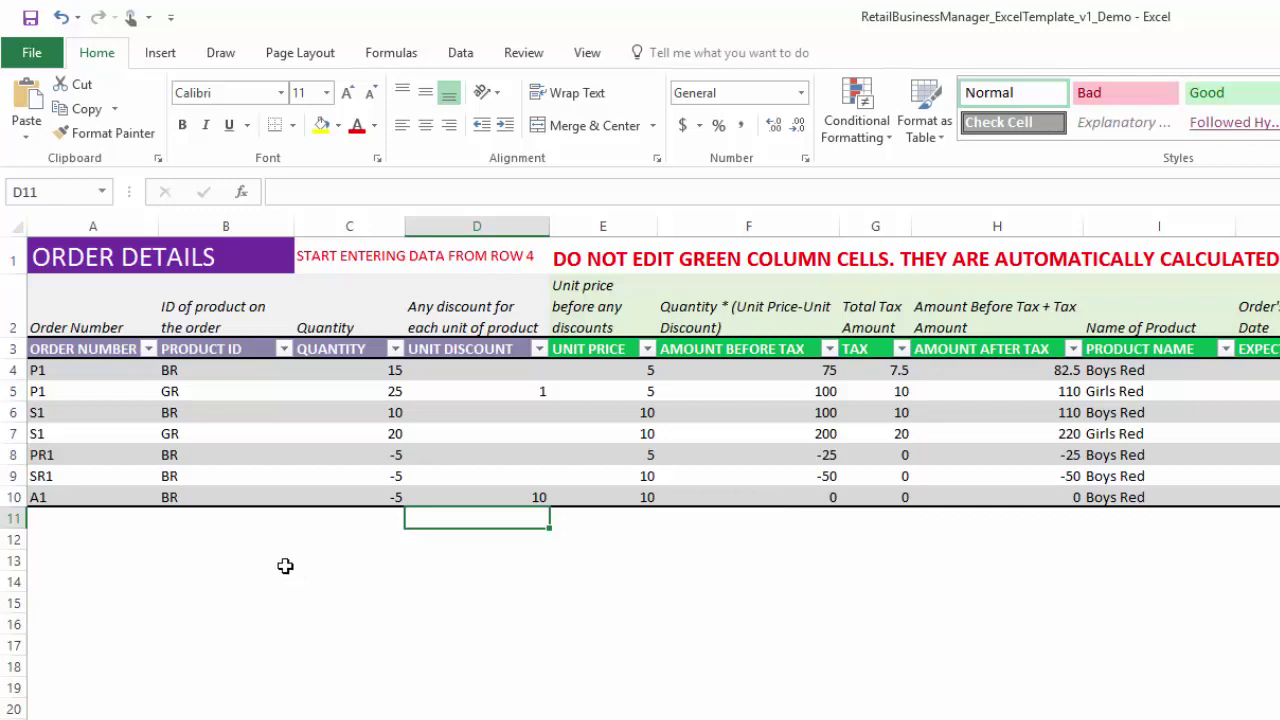
Compare the quantities and unit discounts of the sale return in row 9 and the adjustment in row 10
click(168, 500)
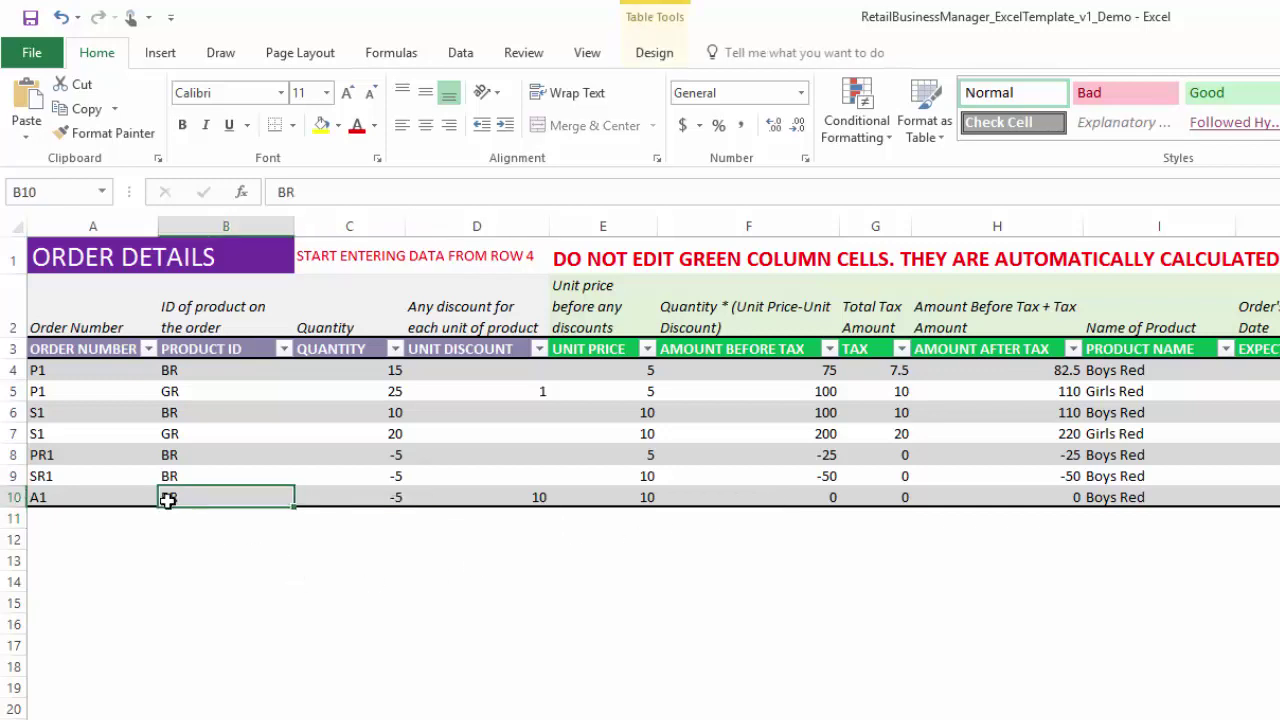
click(370, 498)
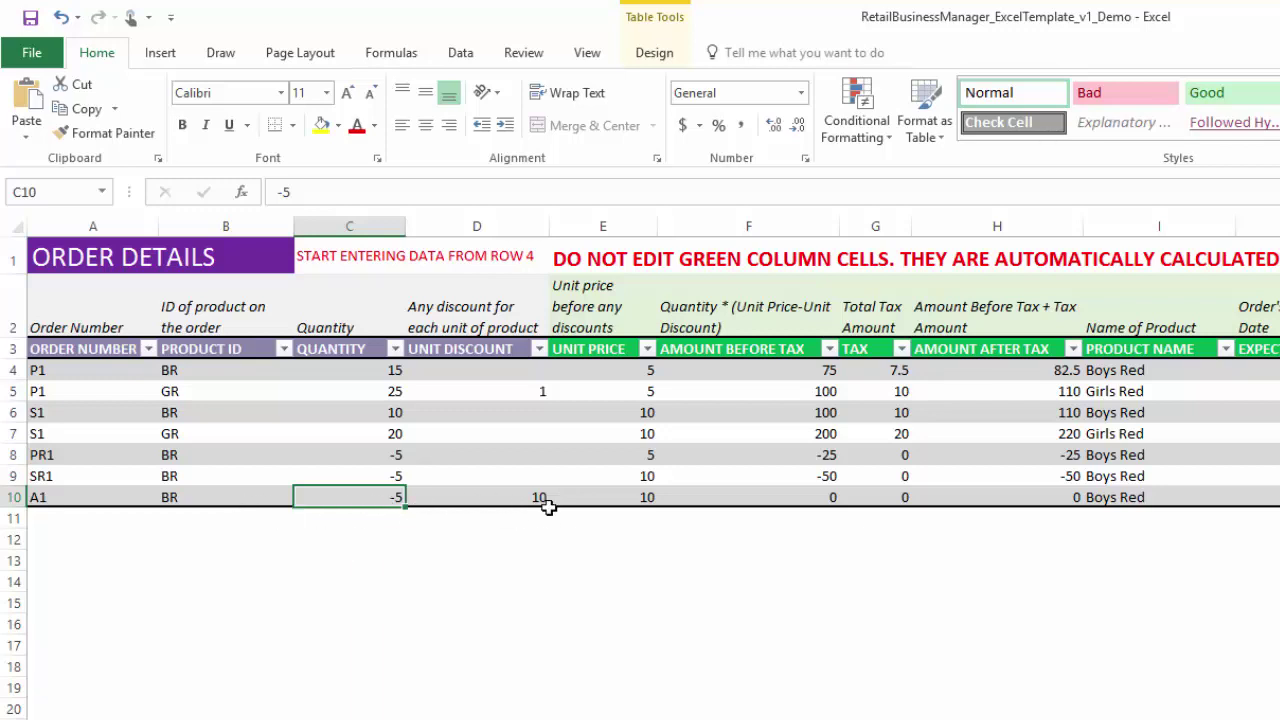
click(499, 498)
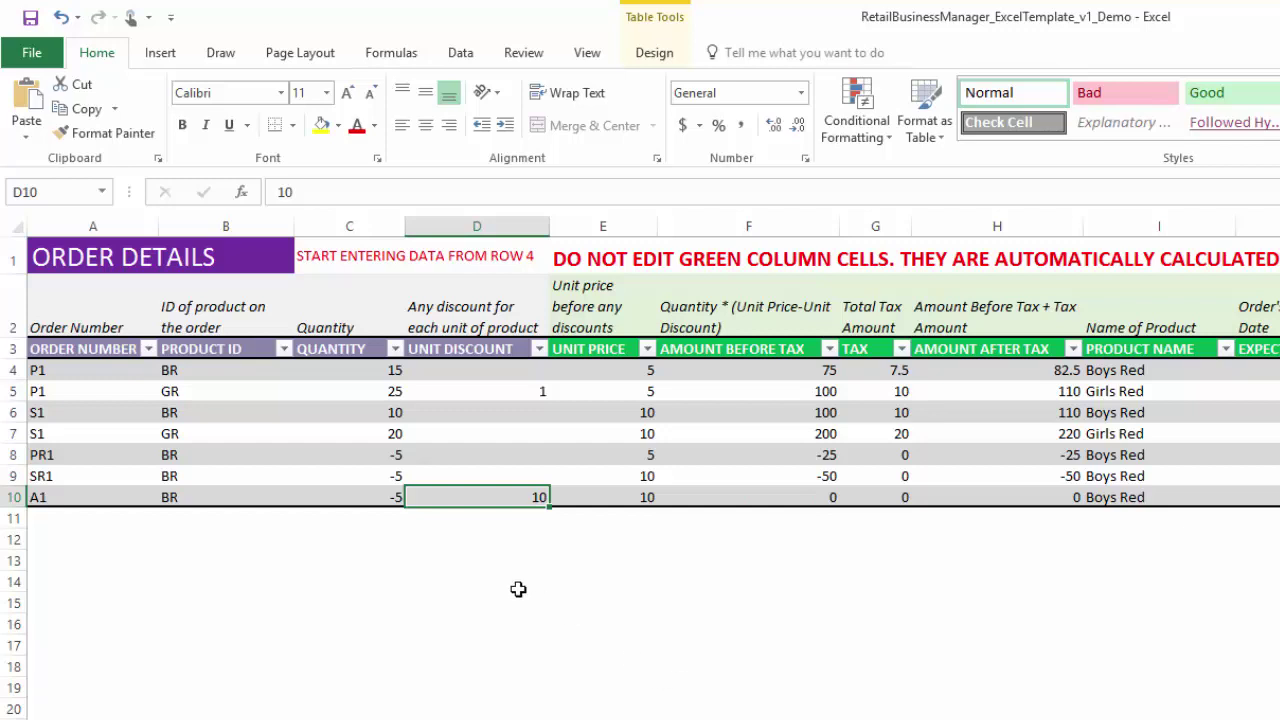
click(128, 479)
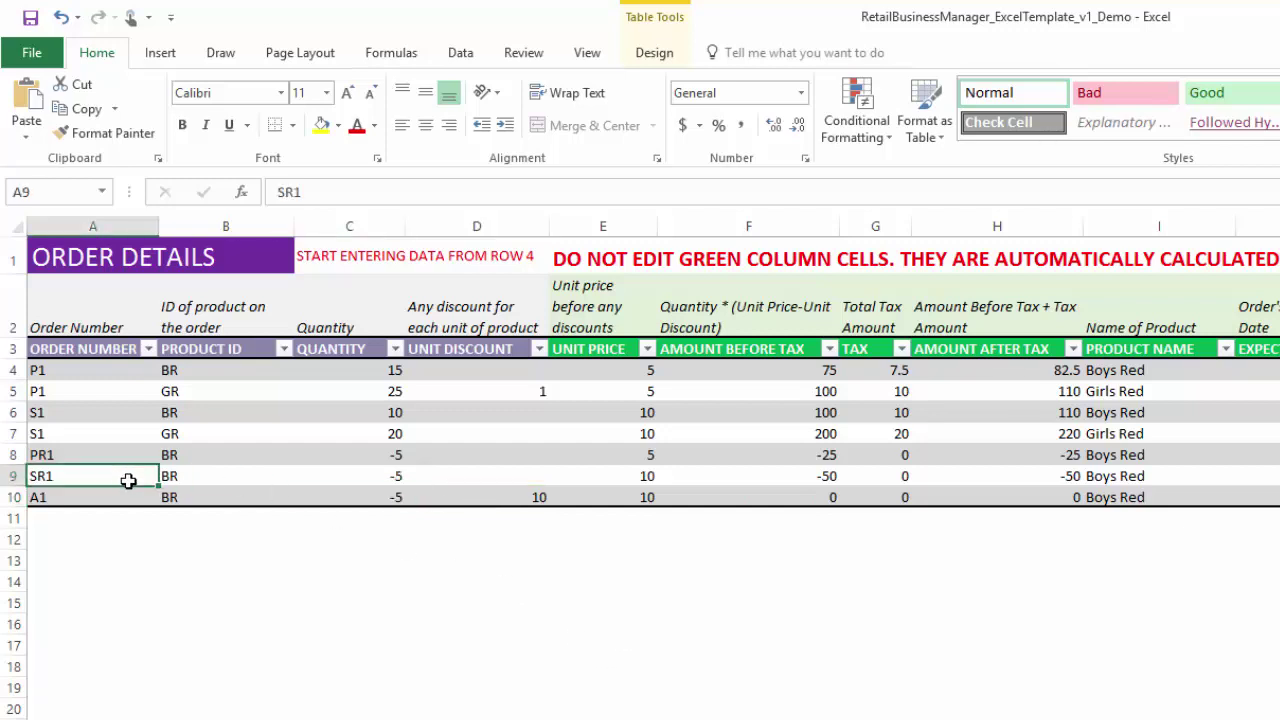
click(383, 478)
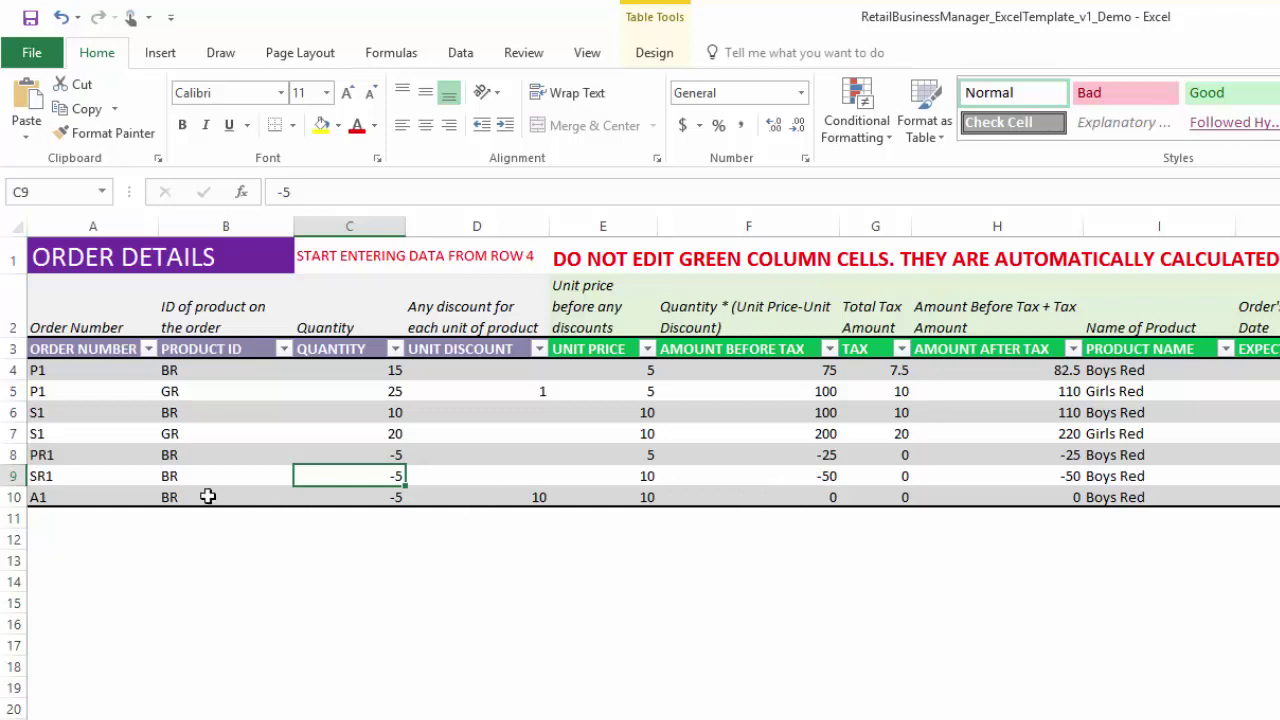
click(391, 497)
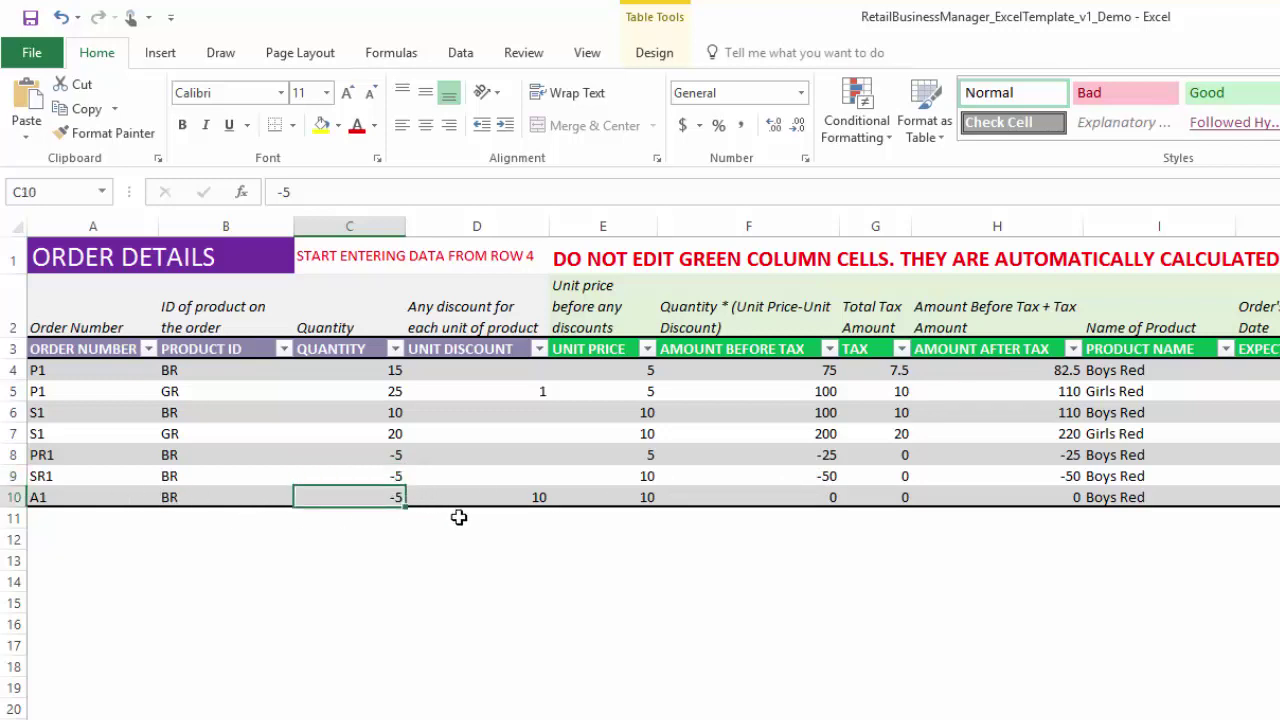
click(520, 497)
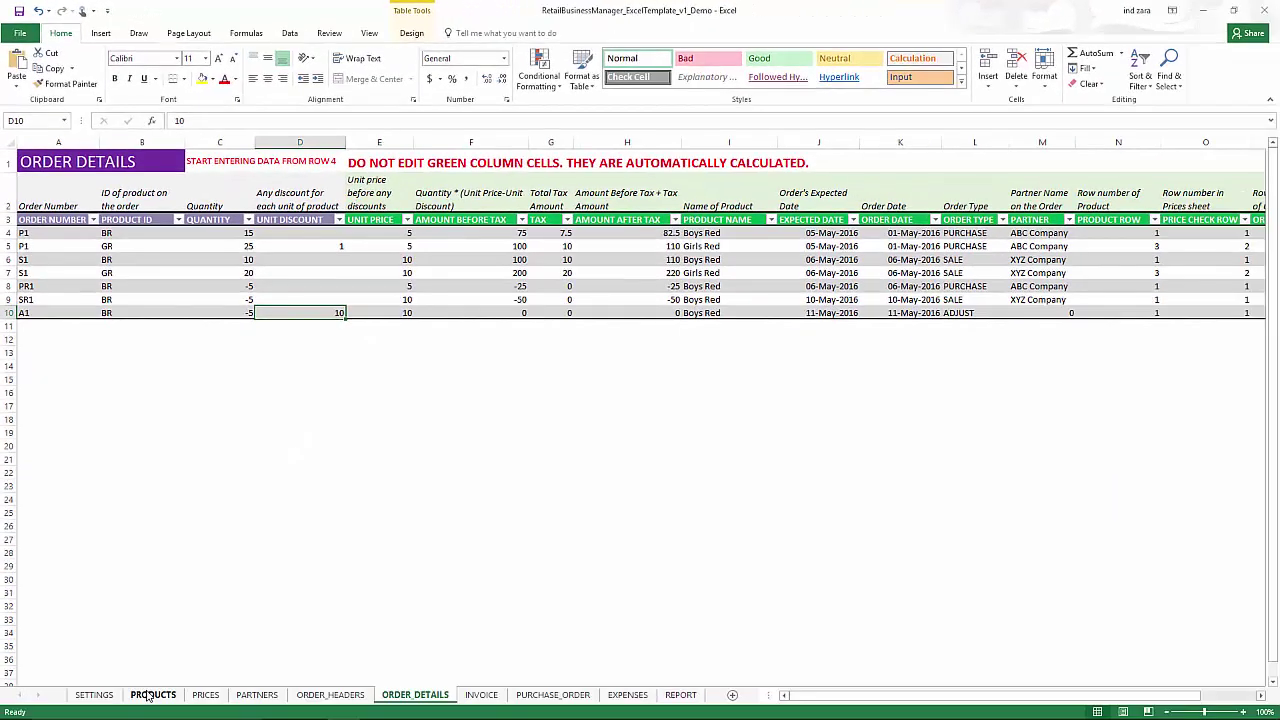
Check the adjustment's effect on BR's inventory on hand on the PRODUCTS sheet and on the inventory status in REPORT
click(152, 695)
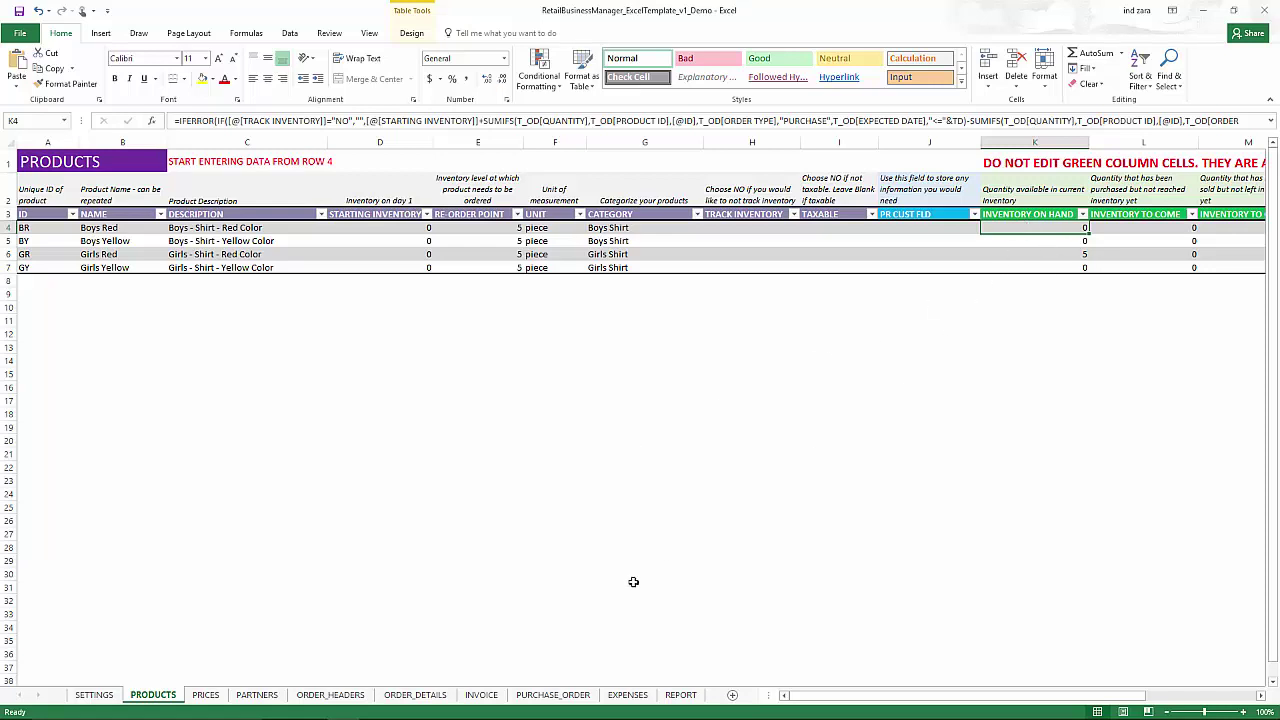
click(681, 695)
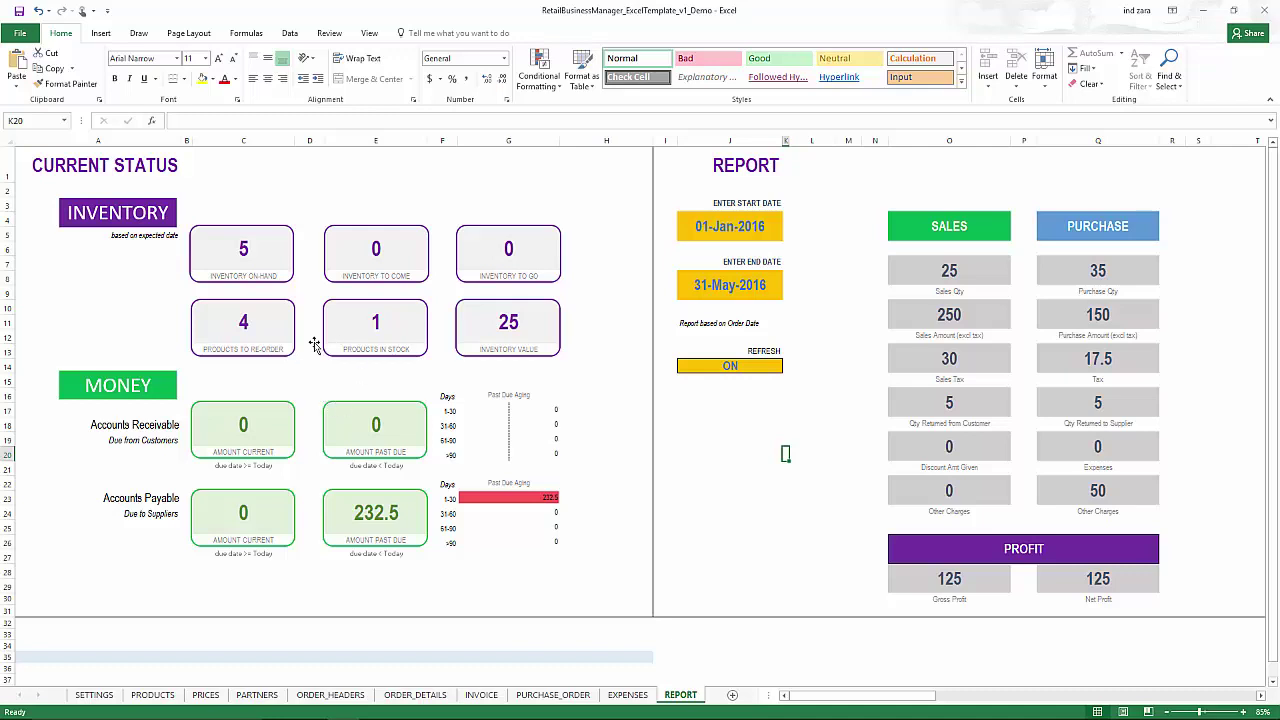
click(415, 698)
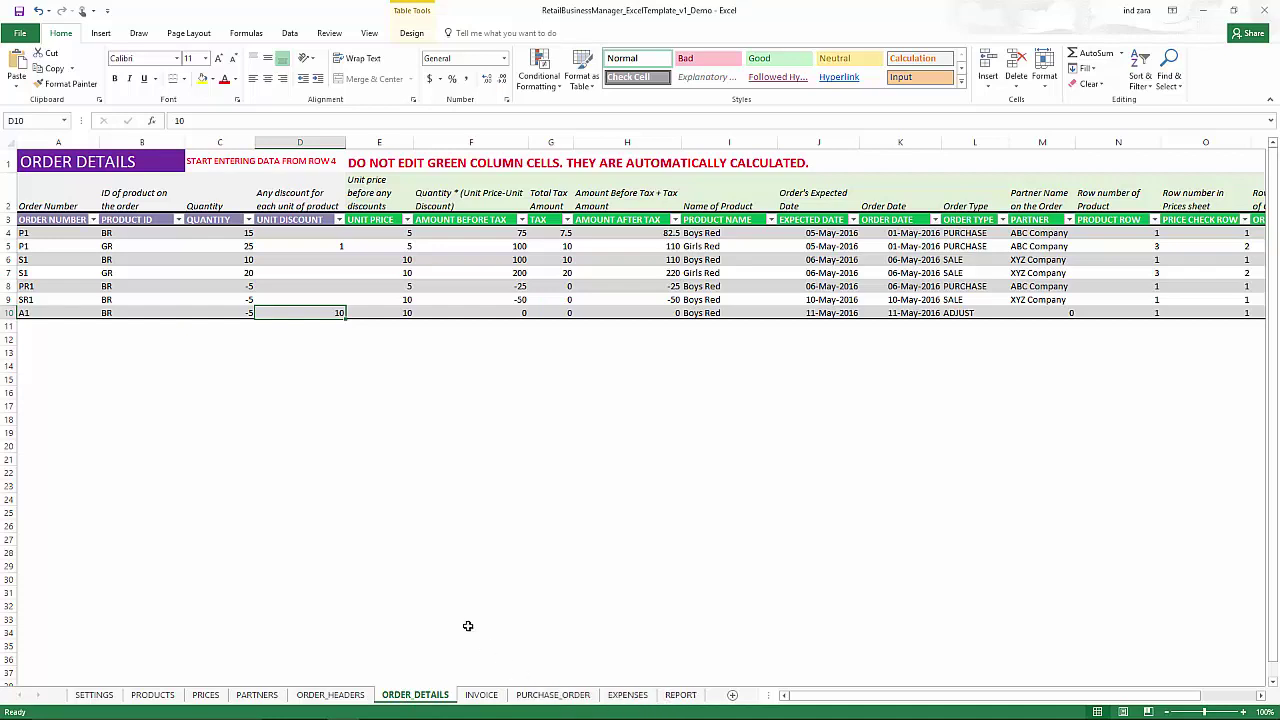
Generate the XYZ Company sale invoice on the INVOICE sheet by entering its order number, and review its line items and totals
click(530, 698)
click(484, 695)
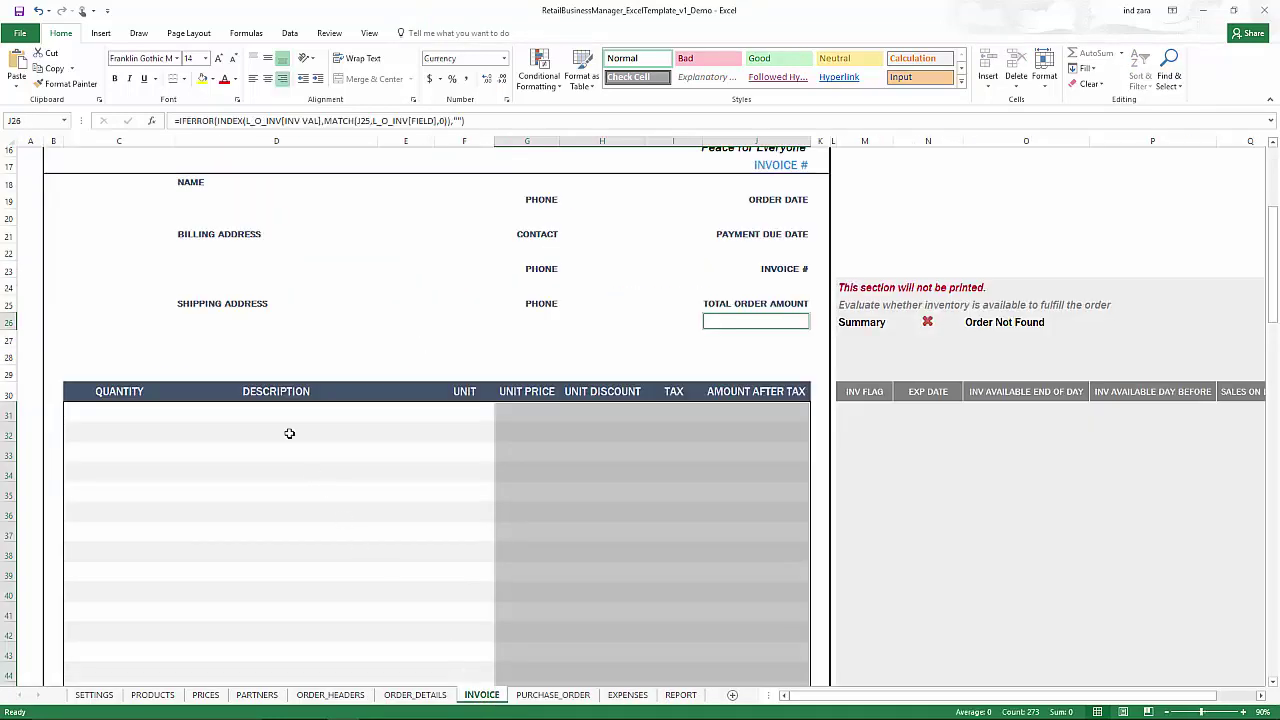
scroll(243, 308, up, 5)
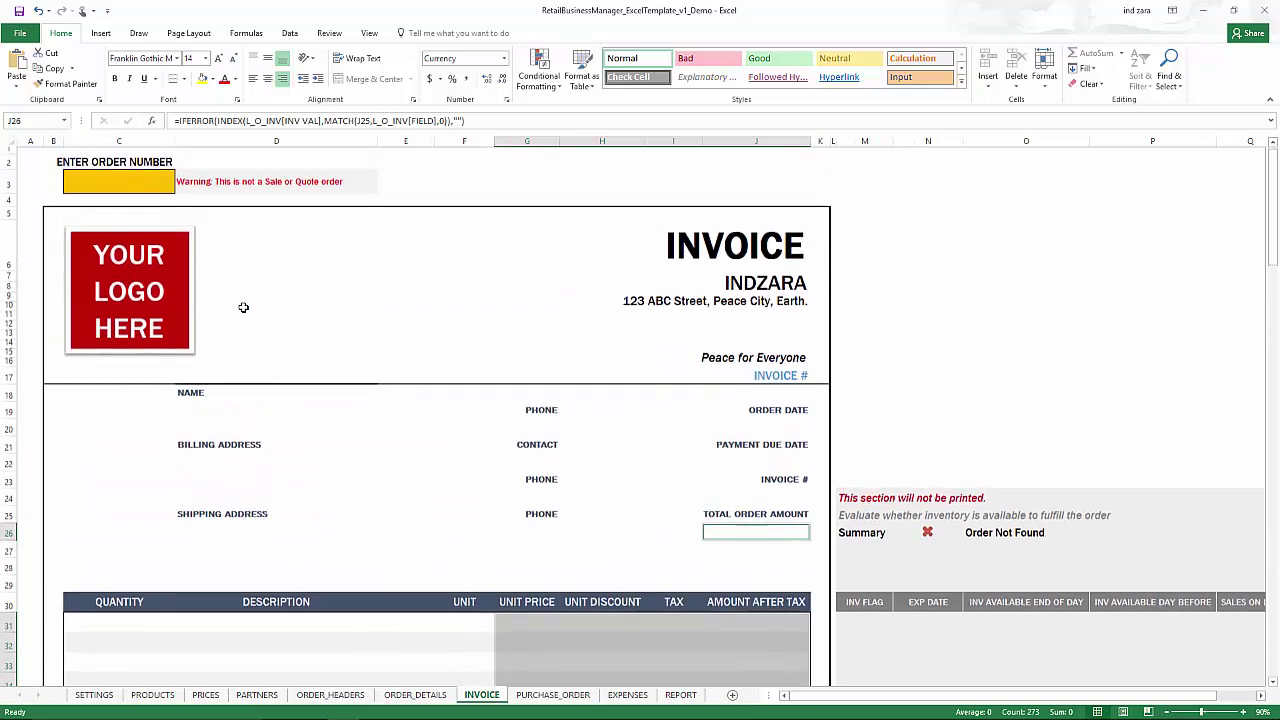
click(141, 199)
click(141, 189)
text(S1)
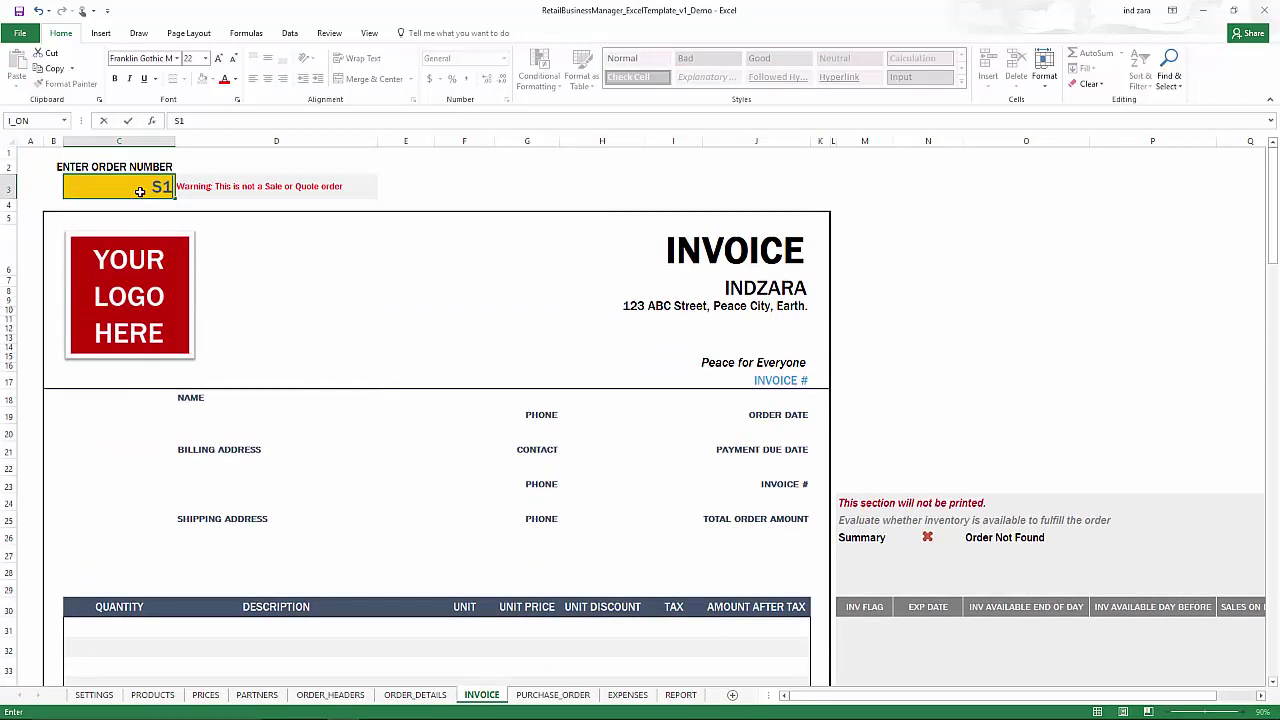
key(Return)
scroll(351, 333, down, 6)
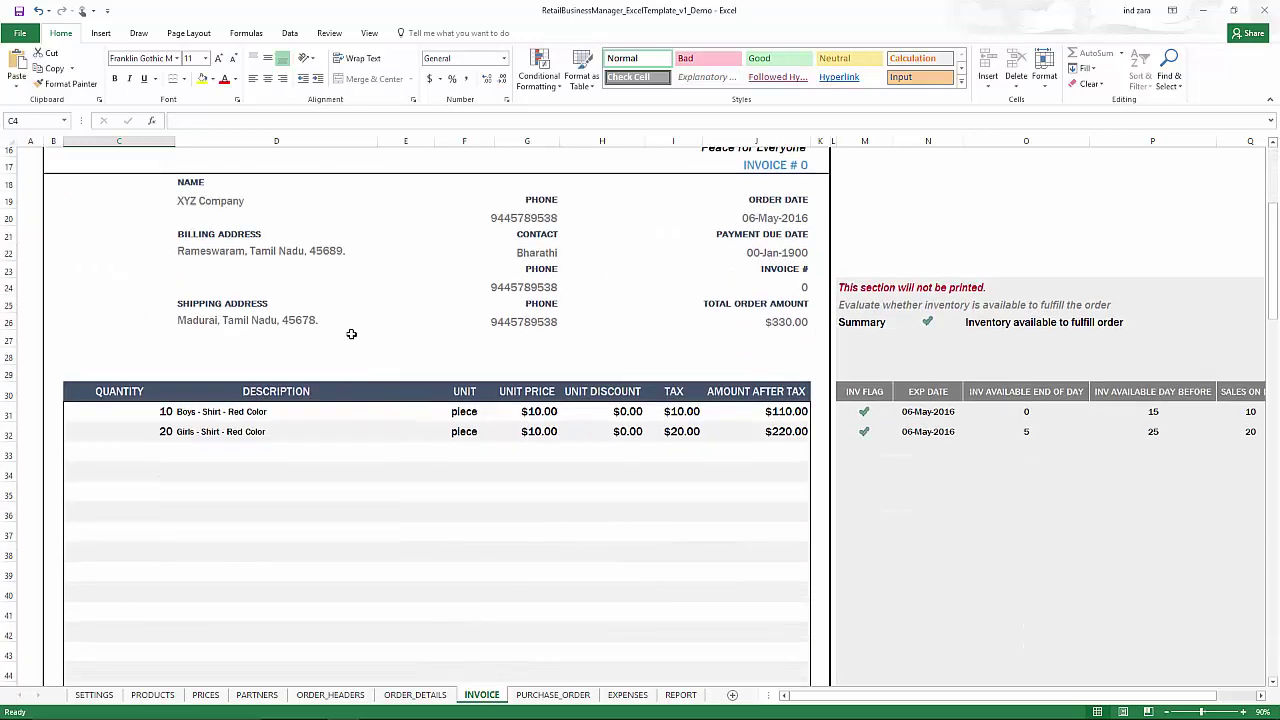
scroll(351, 333, down, 3)
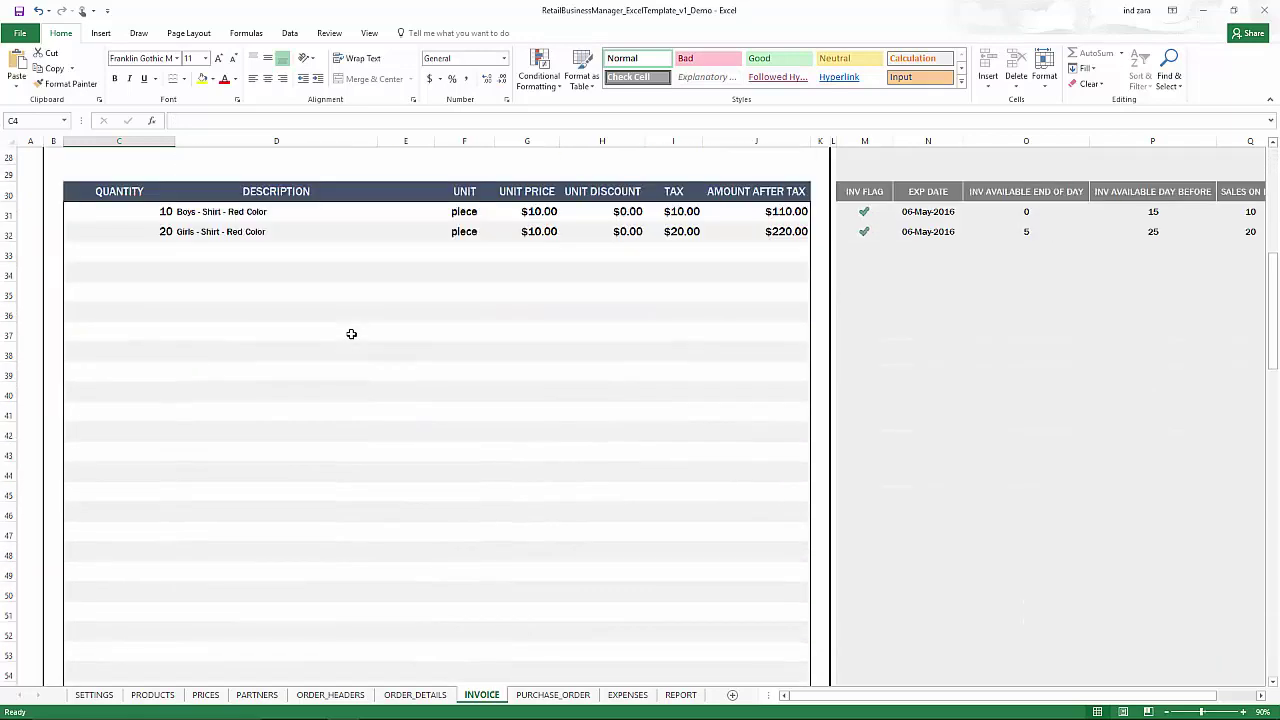
scroll(351, 333, down, 5)
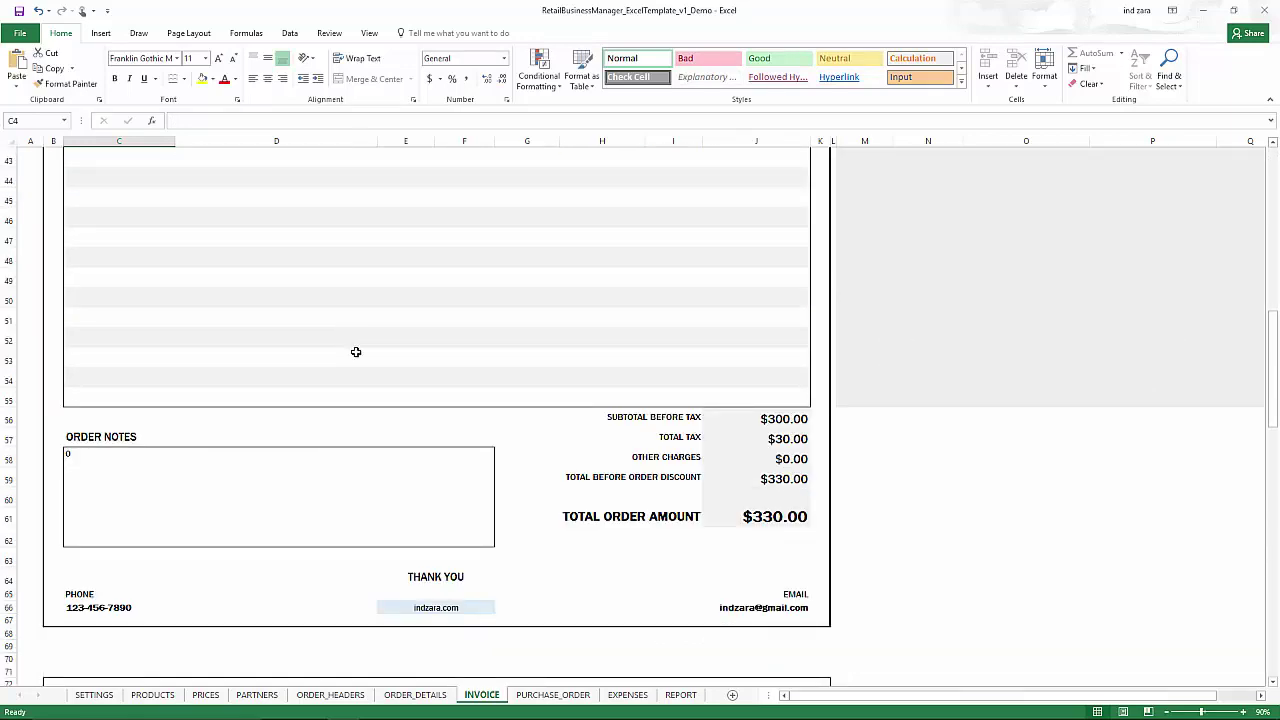
scroll(355, 352, up, 14)
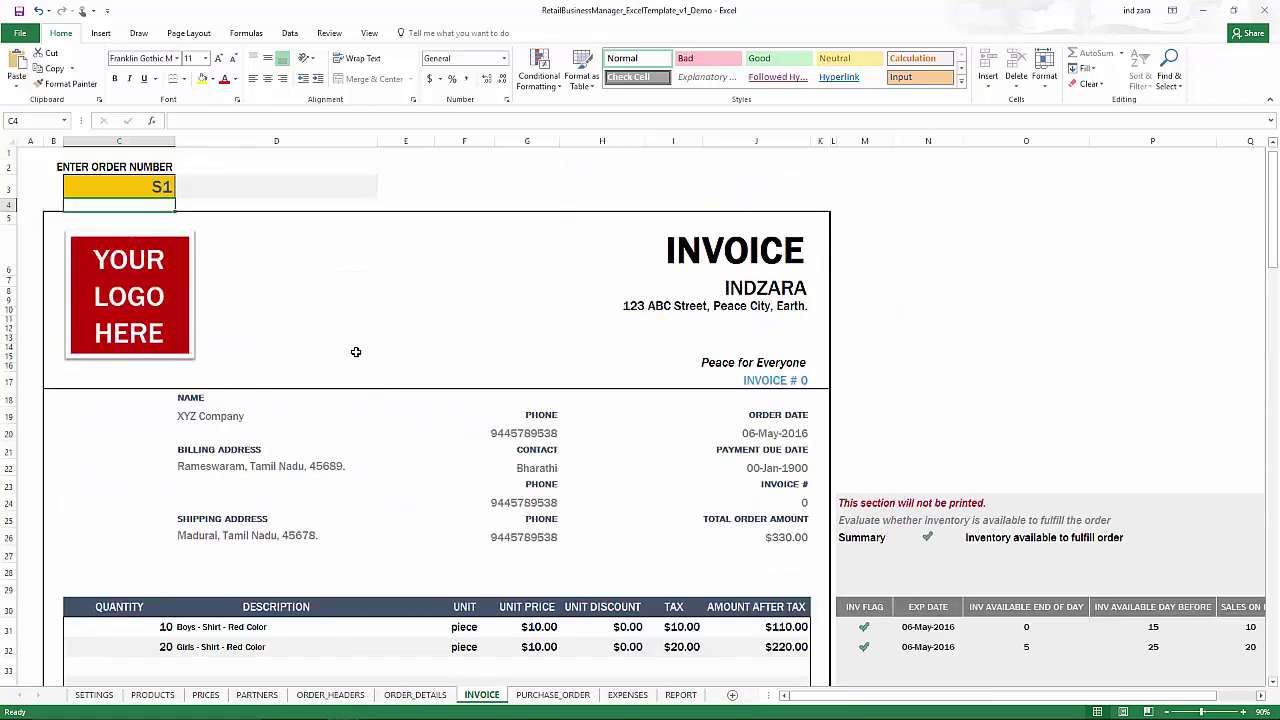